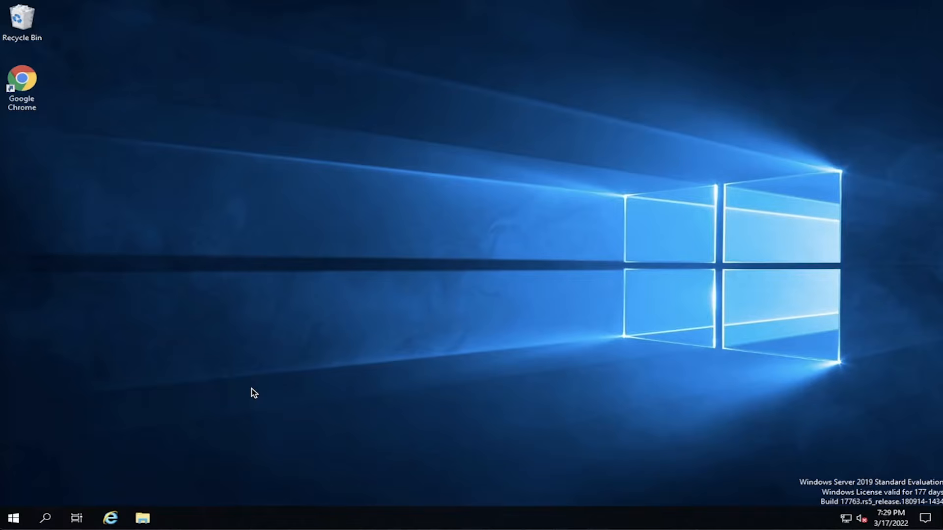
# Start PuTTY, open a serial connection on COM1 at speed 9600, and enlarge the terminal window.
pyautogui.click(14, 518)
pyautogui.click(74, 164)
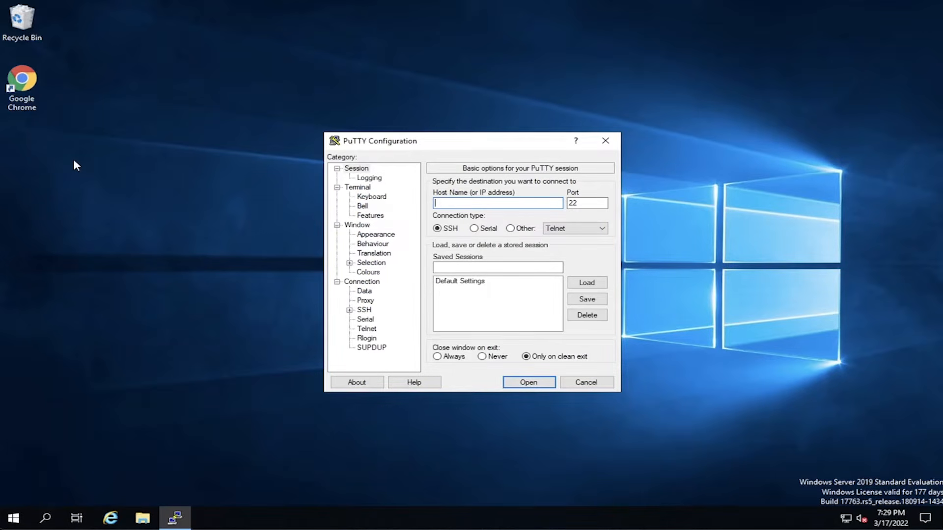
pyautogui.click(475, 229)
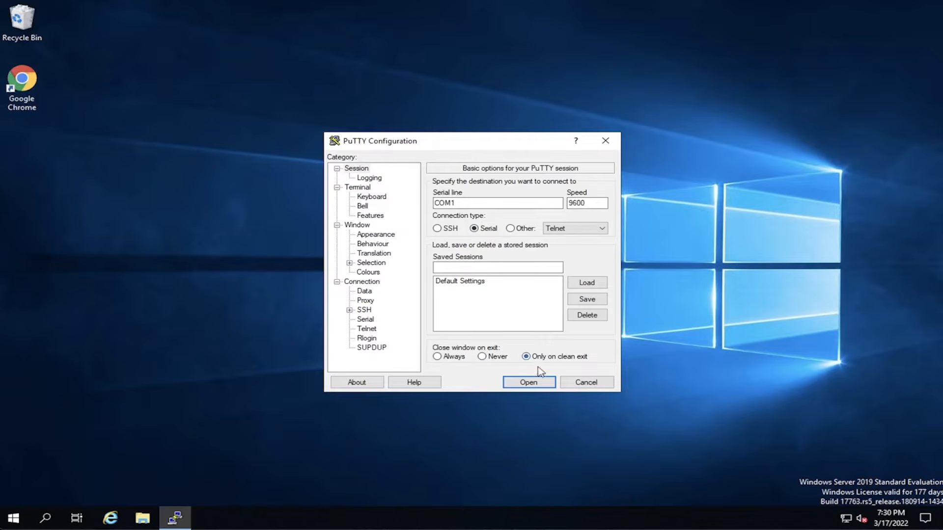
pyautogui.click(530, 382)
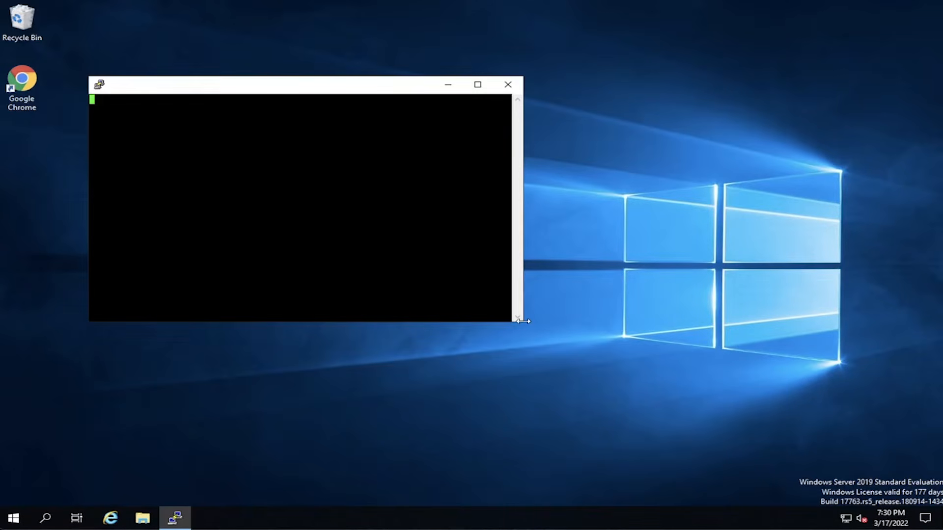
pyautogui.moveTo(520, 322); pyautogui.dragTo(704, 446)
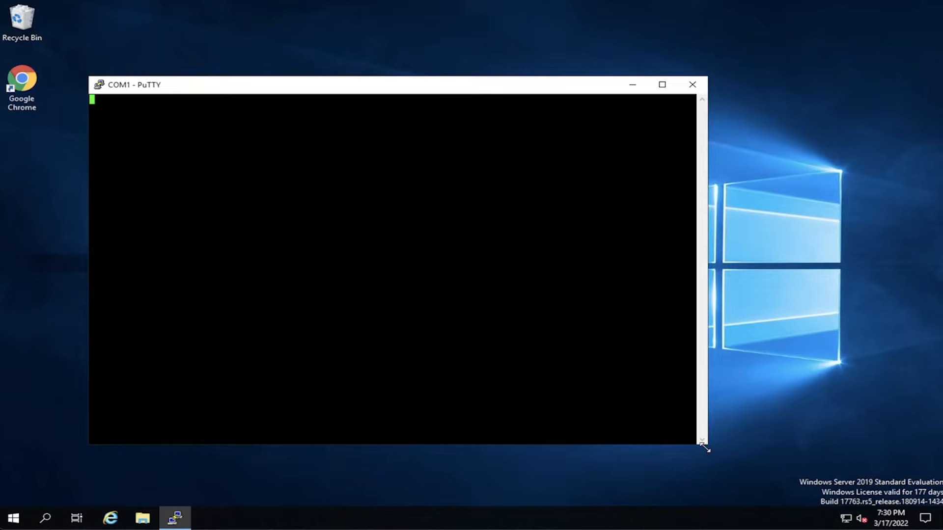
# Log in to the PS Series storage array console as grpadmin with the account password.
pyautogui.press('Return')
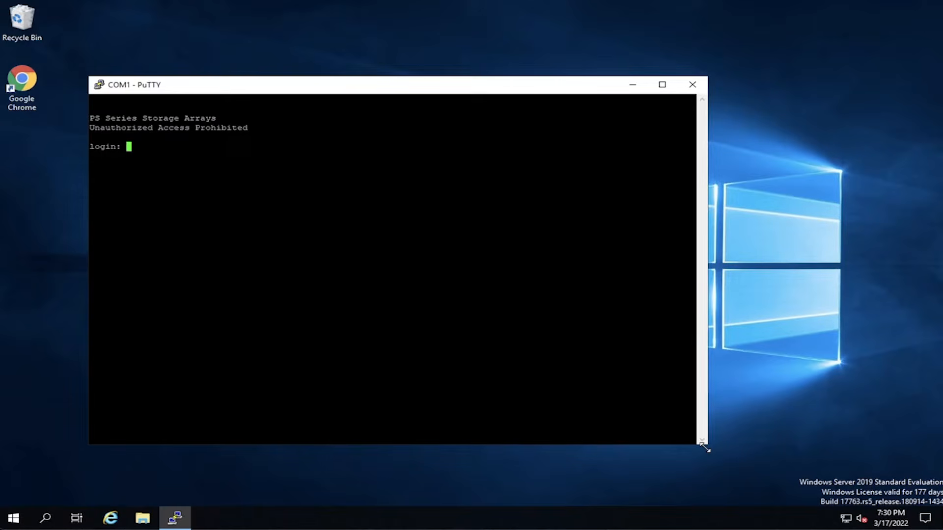
pyautogui.write('grpadmin')
pyautogui.press('Return')
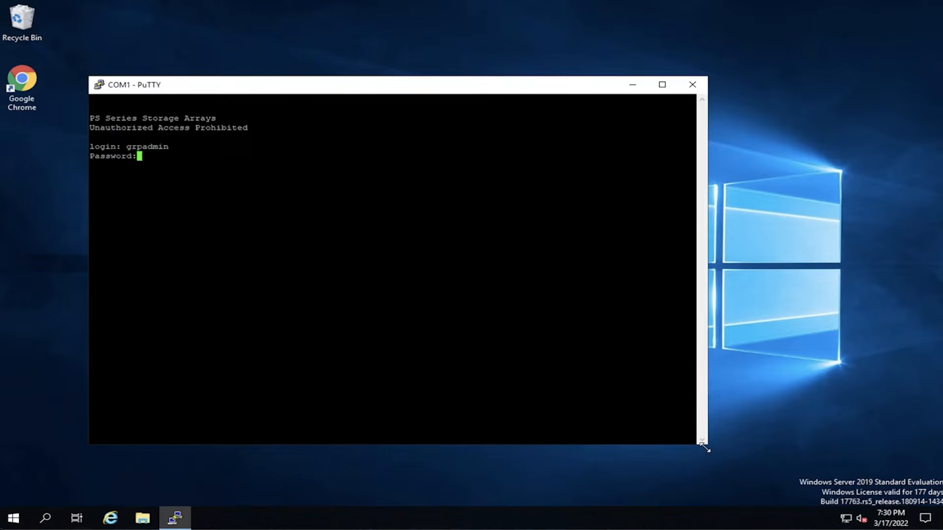
pyautogui.press('Return')
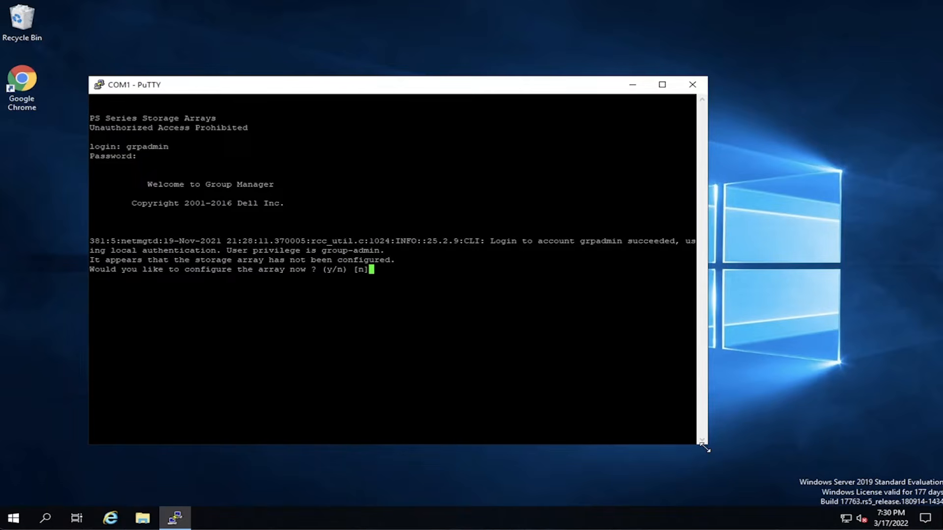
# Agree to configure the array now and proceed with the Group Manager Setup Utility.
pyautogui.write('y')
pyautogui.press('Return')
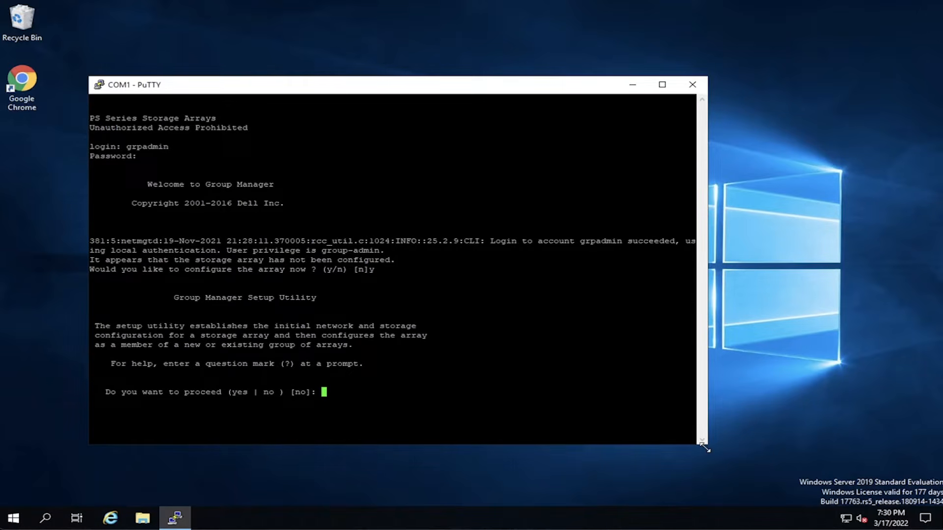
pyautogui.write('yes')
pyautogui.press('Return')
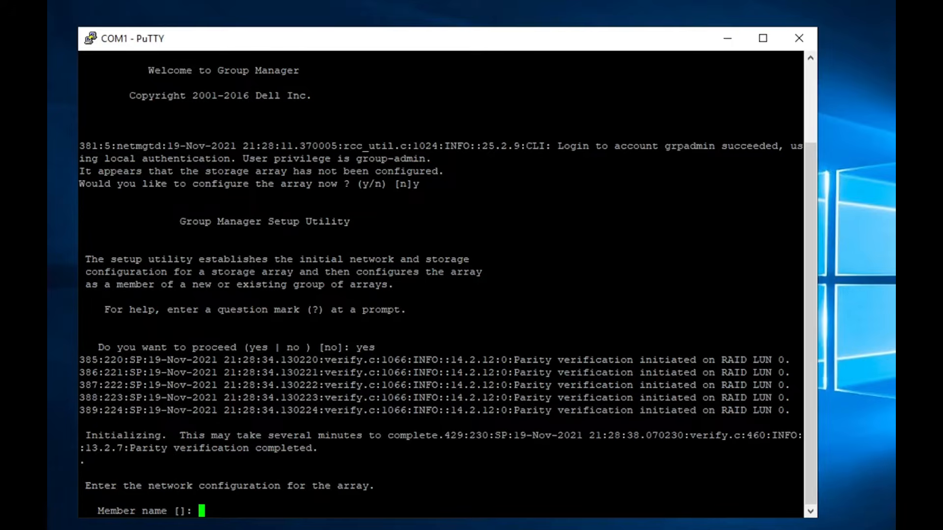
# Name the member grp and configure eth0 with IP address 10.10.10.101, keeping the default netmask 255.255.255.0 and gateway 10.10.10.1.
pyautogui.write('grp')
pyautogui.press('Return')
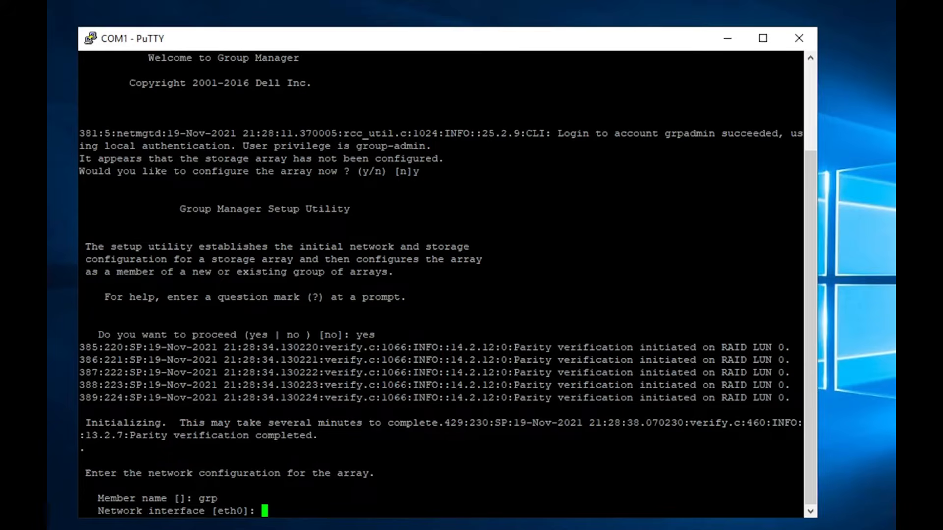
pyautogui.press('Return')
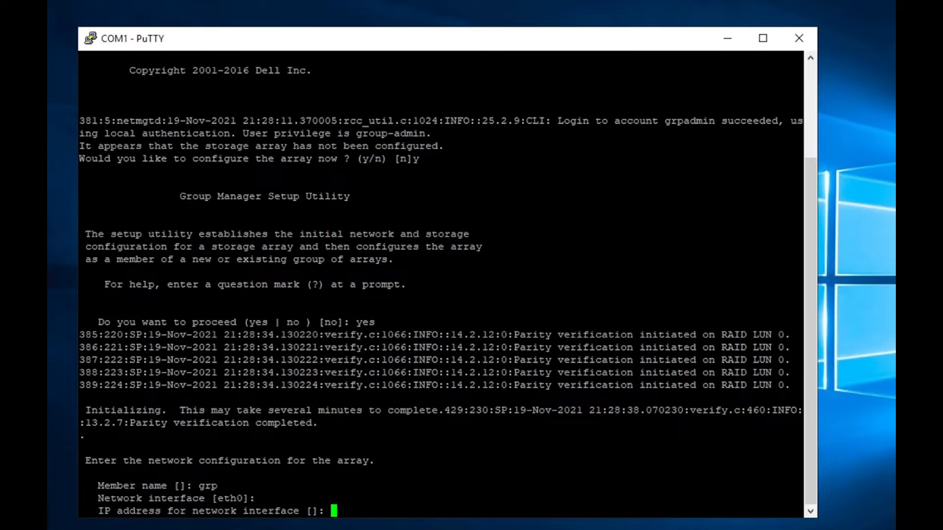
pyautogui.write('10.10.10.101')
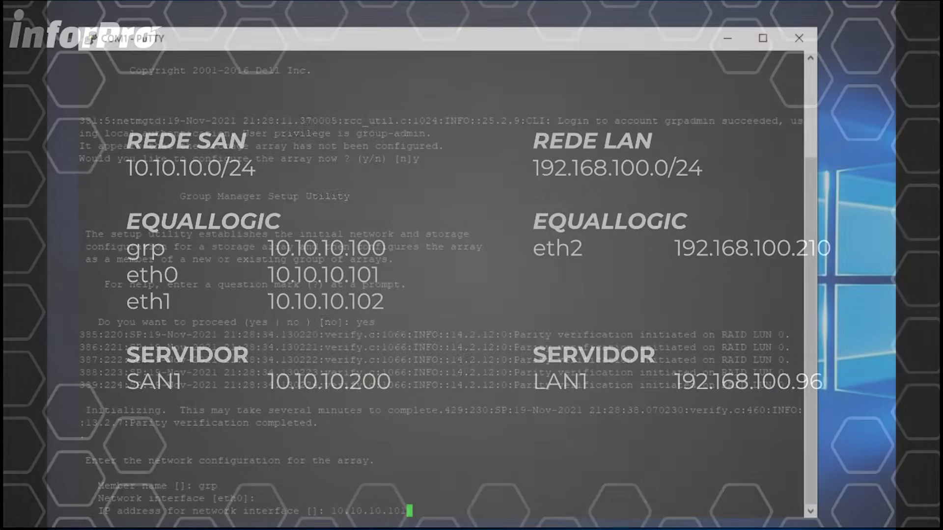
pyautogui.press('Return')
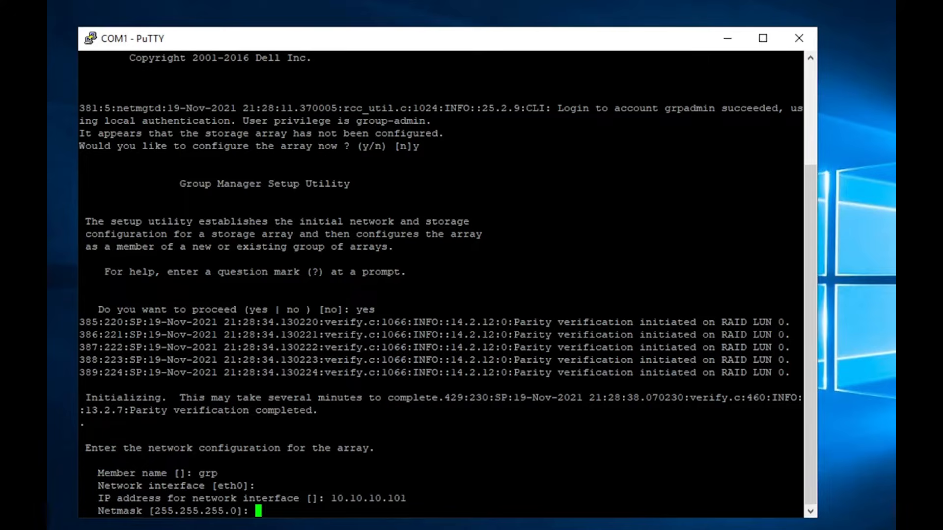
pyautogui.press('Return')
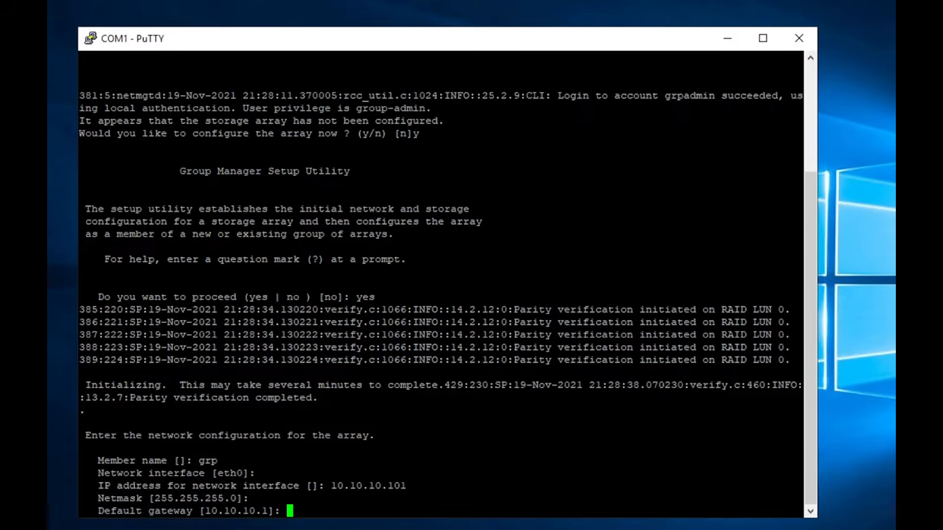
pyautogui.press('Return')
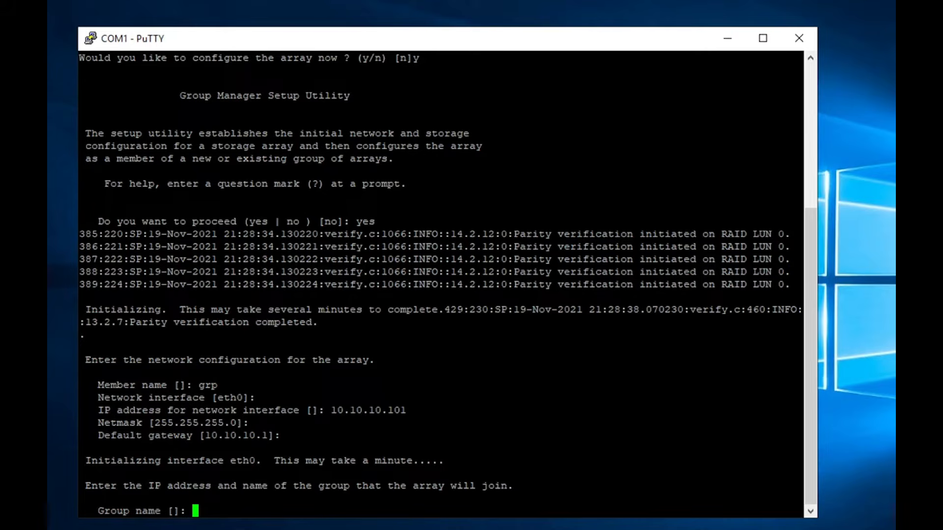
# Create a new group named grp with group IP address 10.10.10.100 and accept its settings.
pyautogui.write('grp')
pyautogui.press('Return')
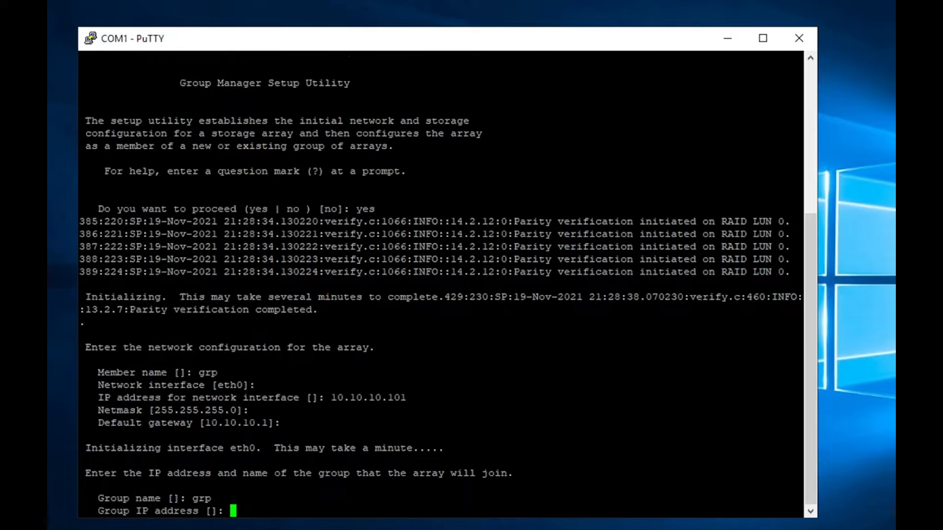
pyautogui.write('10.10.10.100')
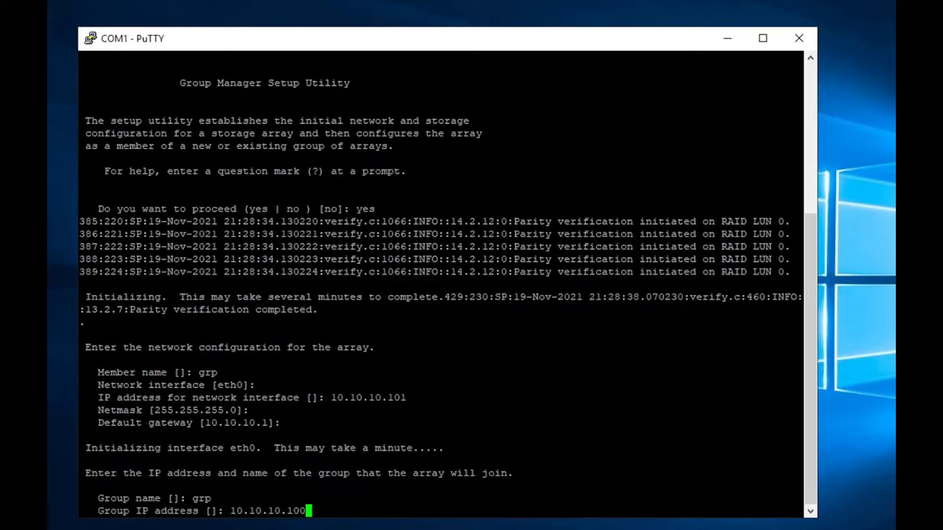
pyautogui.press('Return')
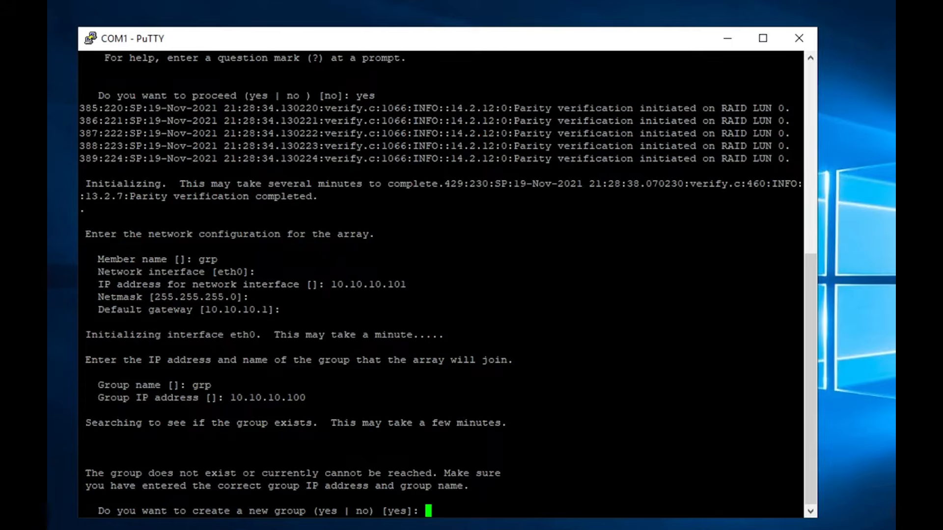
pyautogui.press('Return')
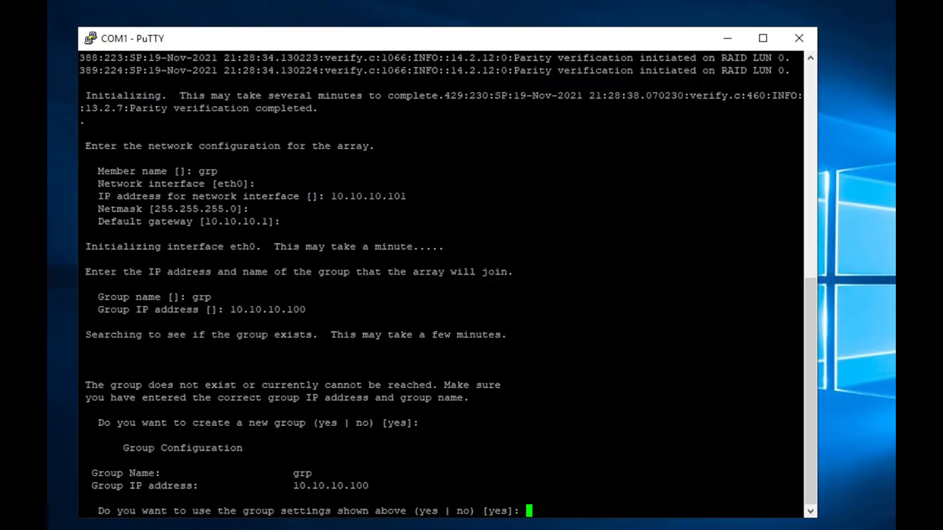
pyautogui.press('Return')
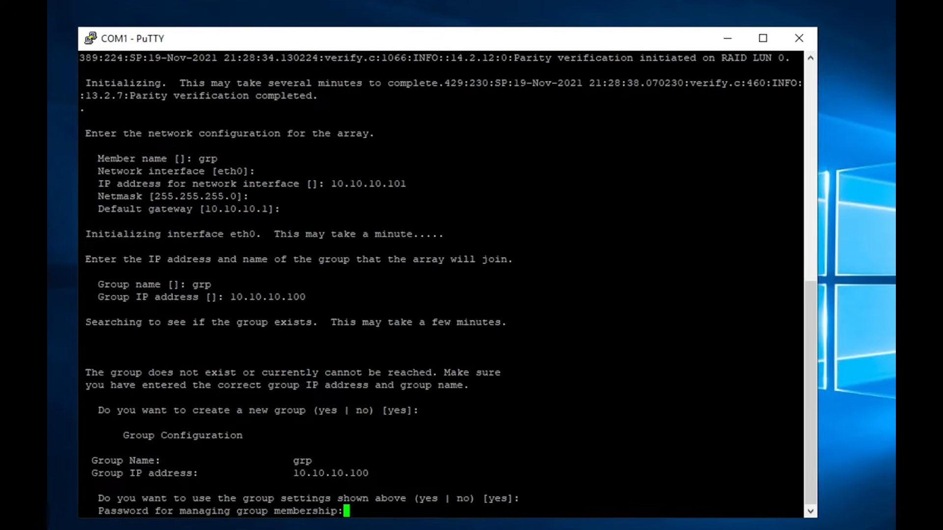
# Set the group membership and grpadmin account passwords, and highlight the Group Manager web address in the setup output.
pyautogui.press('Return')
pyautogui.press('Return')
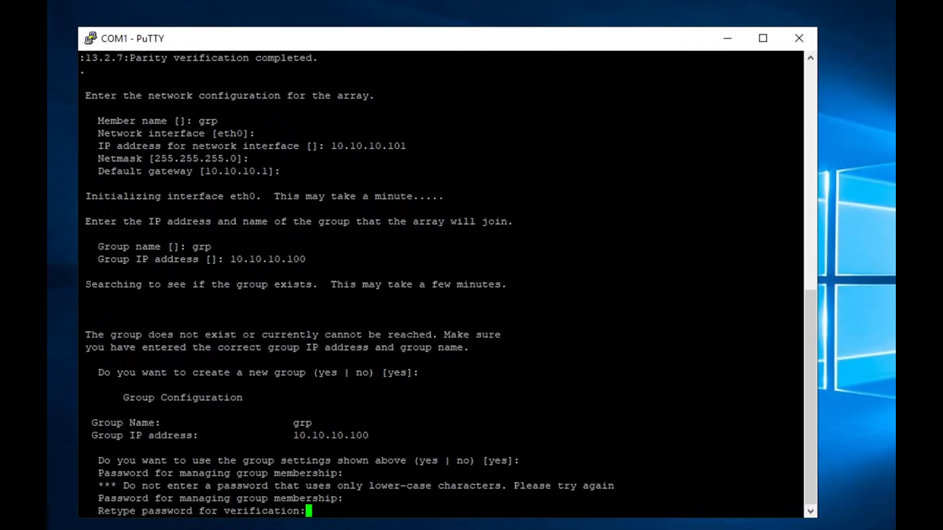
pyautogui.press('Return')
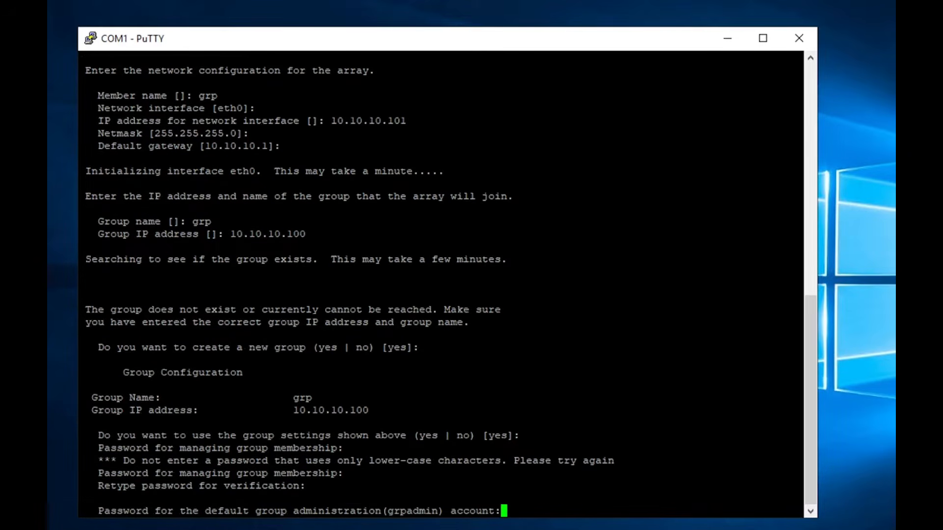
pyautogui.press('Return')
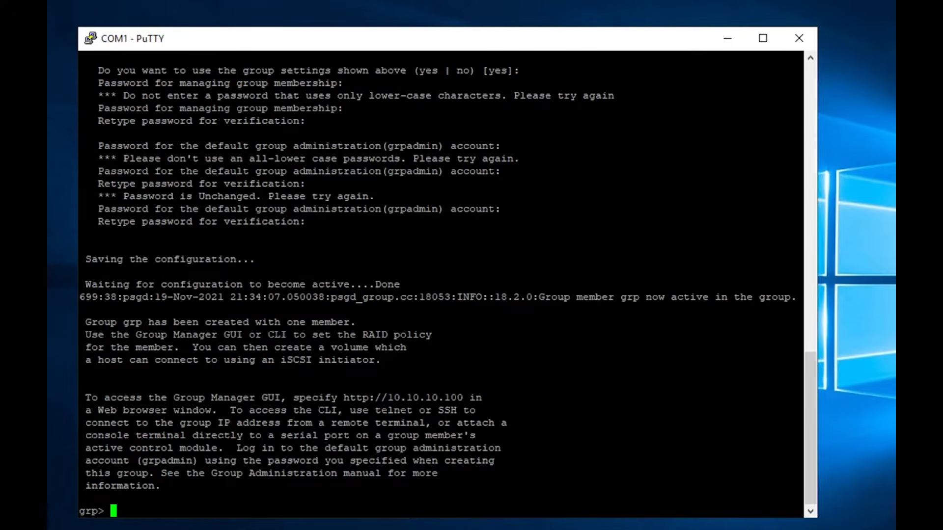
pyautogui.moveTo(338, 398); pyautogui.dragTo(463, 398)
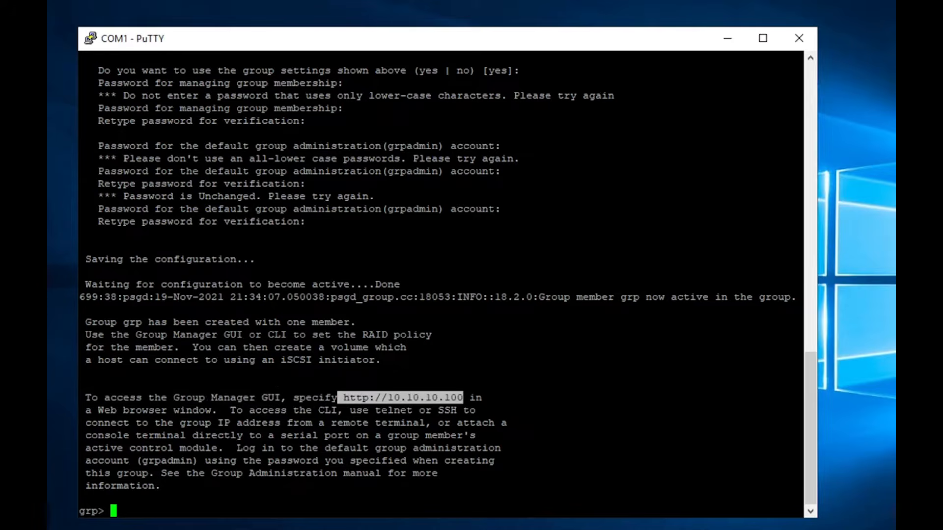
pyautogui.click(462, 398)
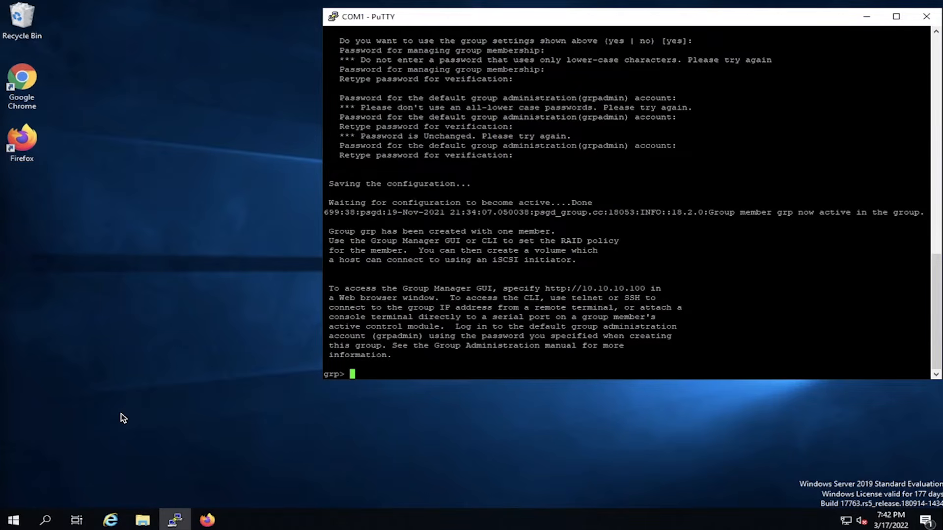
# Open the Windows Network Connections window by running ncpa.cpl.
pyautogui.press('super+r')
pyautogui.write('ncpa.c')
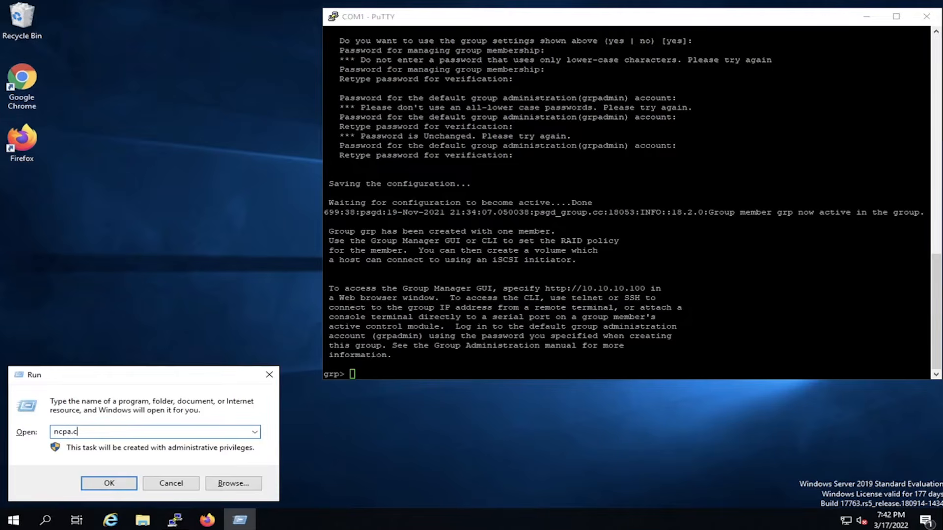
pyautogui.write('pl')
pyautogui.press('Return')
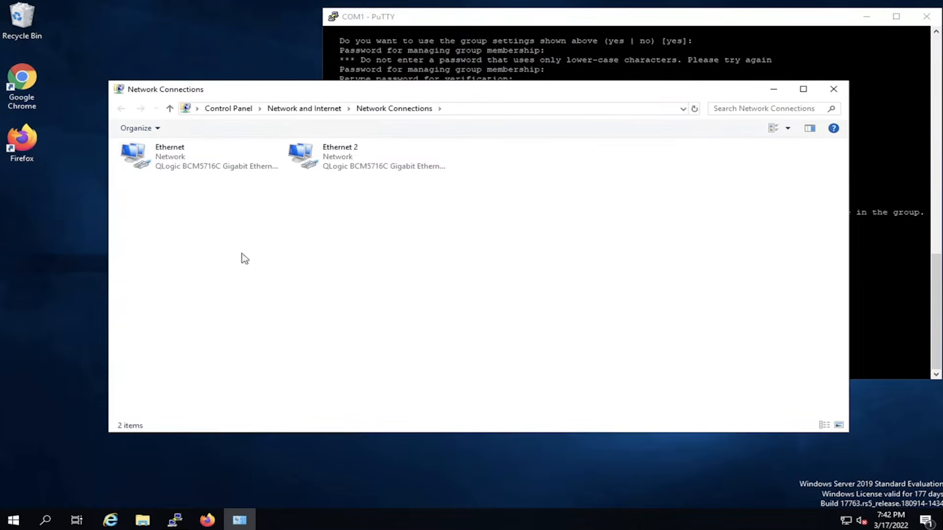
# Check the IPv4 address in the Ethernet connection's details and close its status windows.
pyautogui.doubleClick(174, 159)
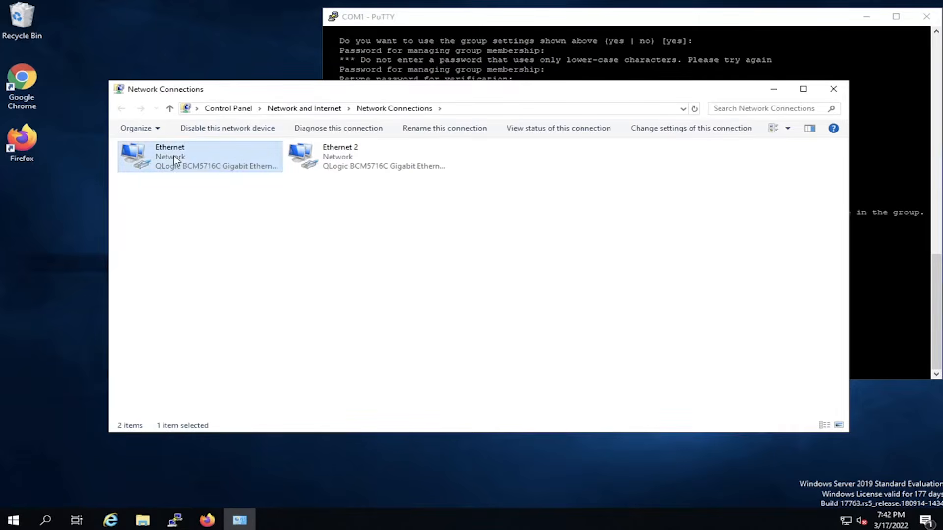
pyautogui.click(401, 251)
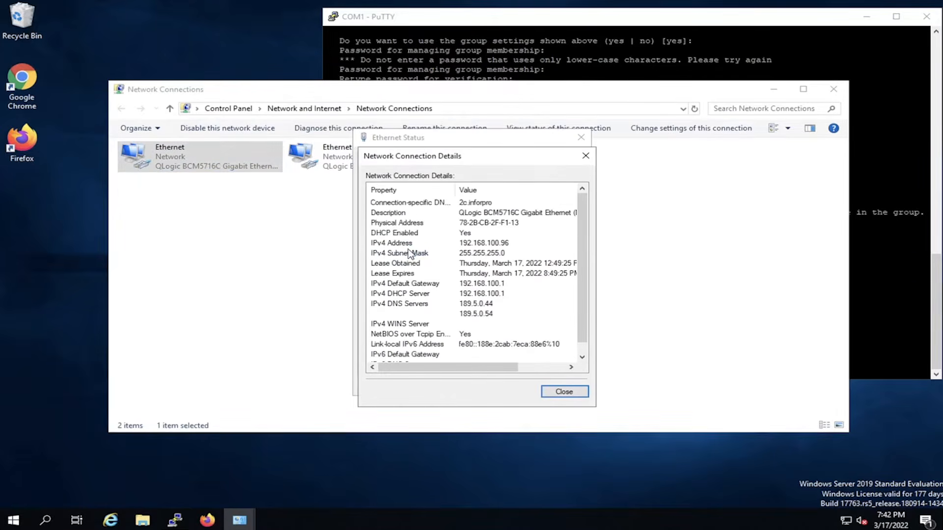
pyautogui.click(509, 245)
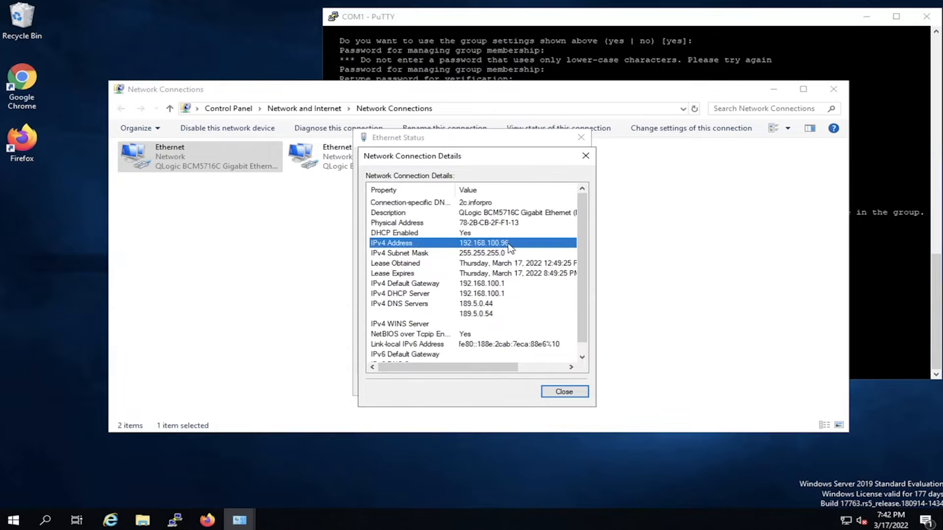
pyautogui.click(586, 155)
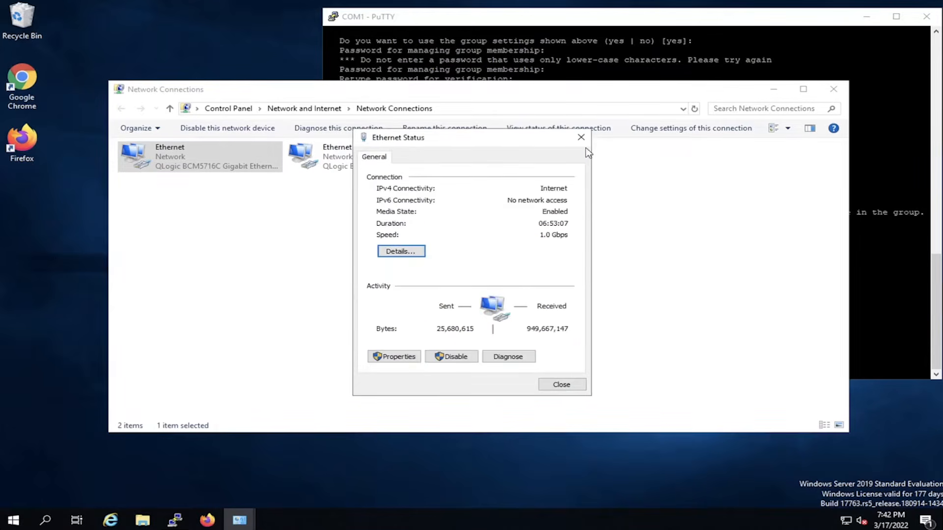
pyautogui.click(581, 138)
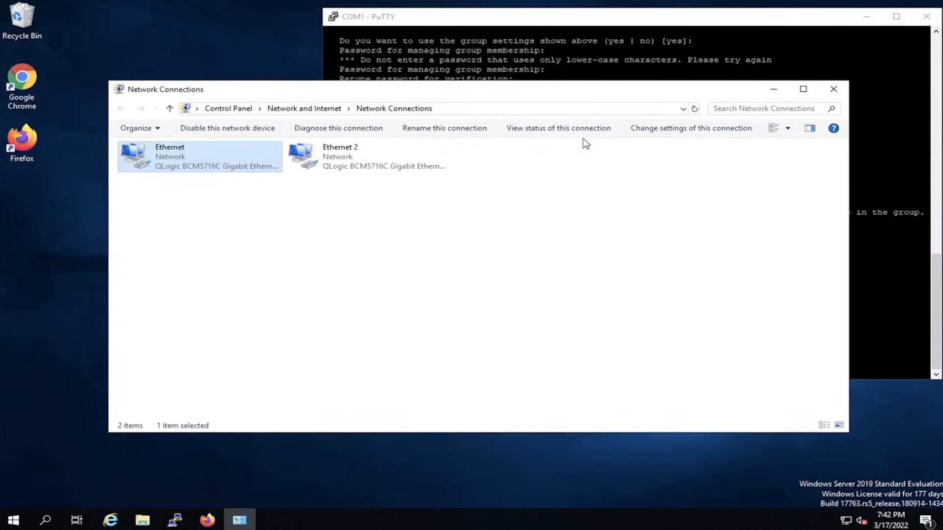
# Rename the Ethernet network connection to LAN.
pyautogui.click(162, 147)
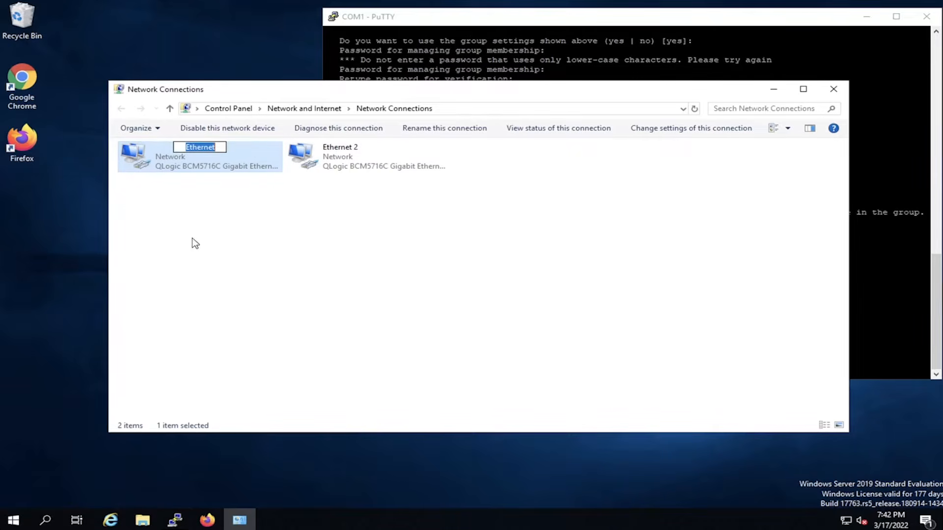
pyautogui.write('LAN')
pyautogui.click(337, 155)
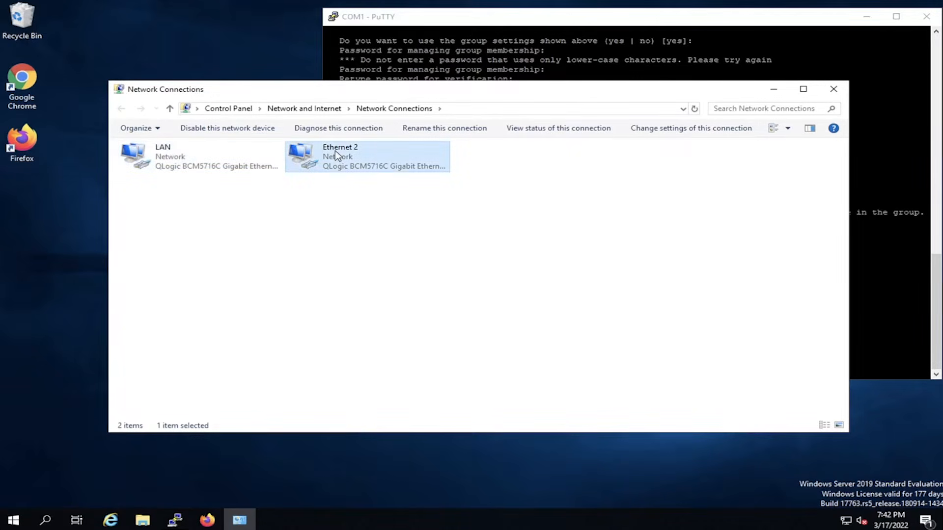
# Rename the Ethernet 2 network connection to SAN.
pyautogui.rightClick(337, 155)
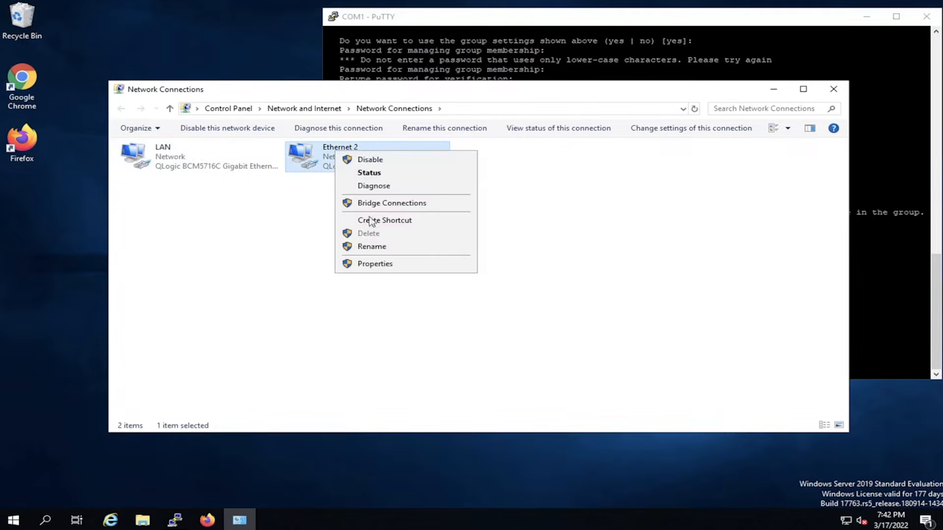
pyautogui.click(369, 248)
pyautogui.write('SAN')
pyautogui.press('Return')
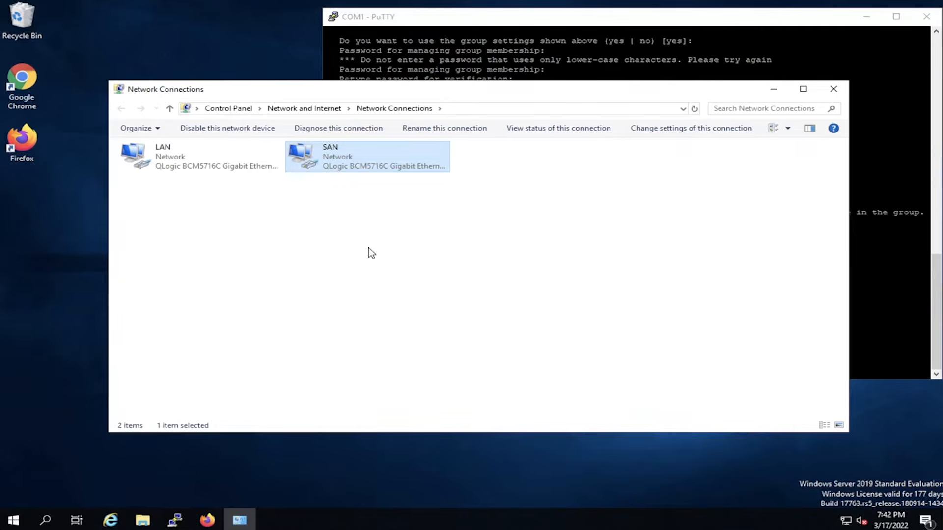
# Disable Internet Protocol Version 6 (TCP/IPv6) in the SAN connection's properties.
pyautogui.moveTo(330, 95); pyautogui.dragTo(298, 142)
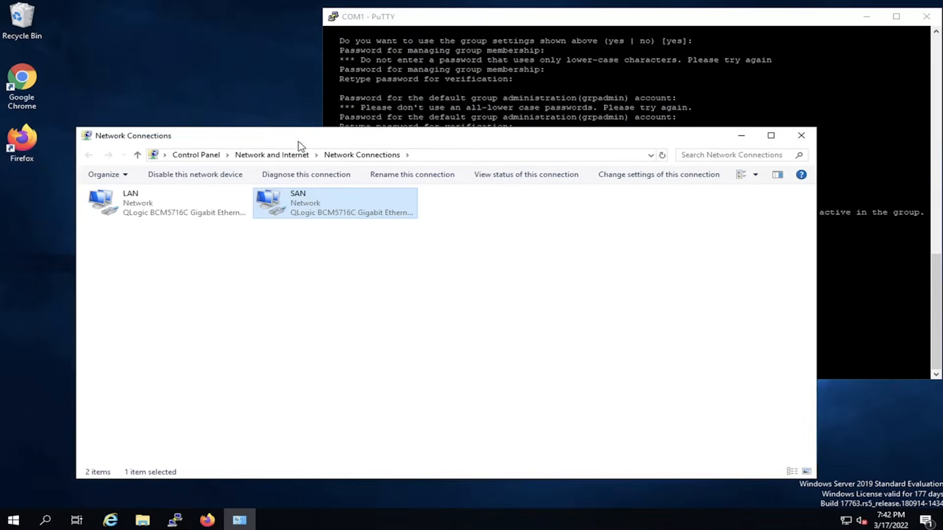
pyautogui.rightClick(270, 202)
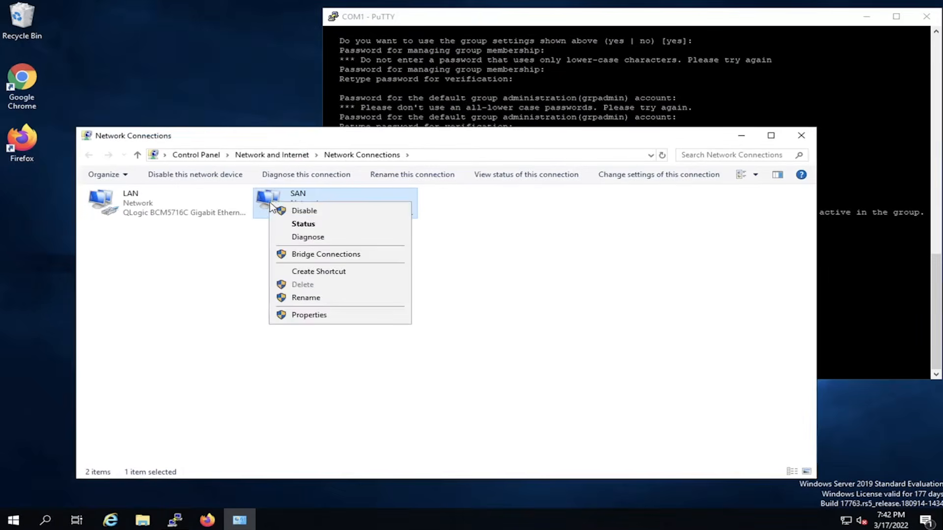
pyautogui.click(301, 317)
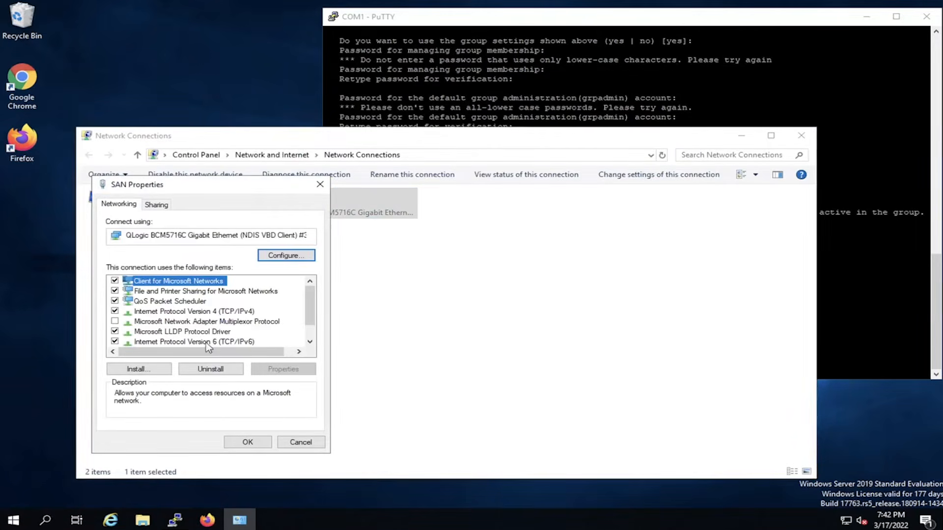
pyautogui.click(310, 342)
pyautogui.click(310, 342)
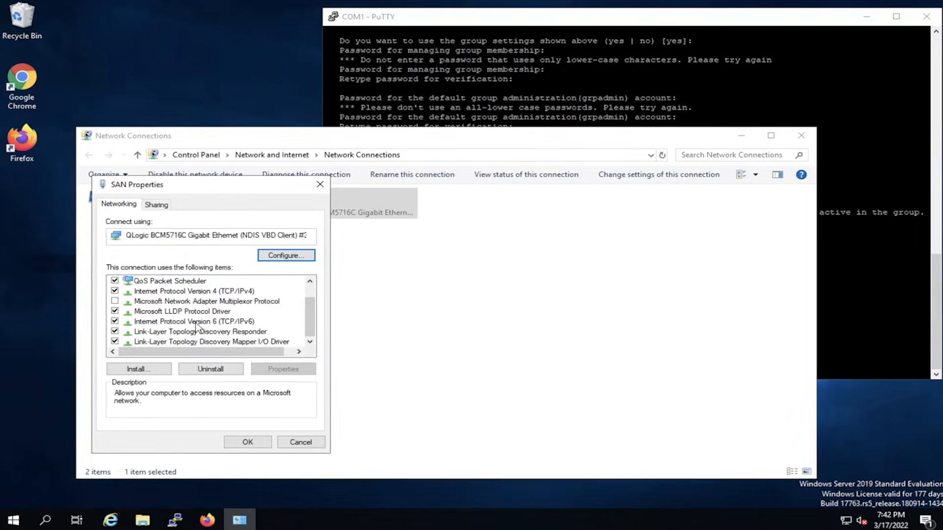
pyautogui.click(114, 322)
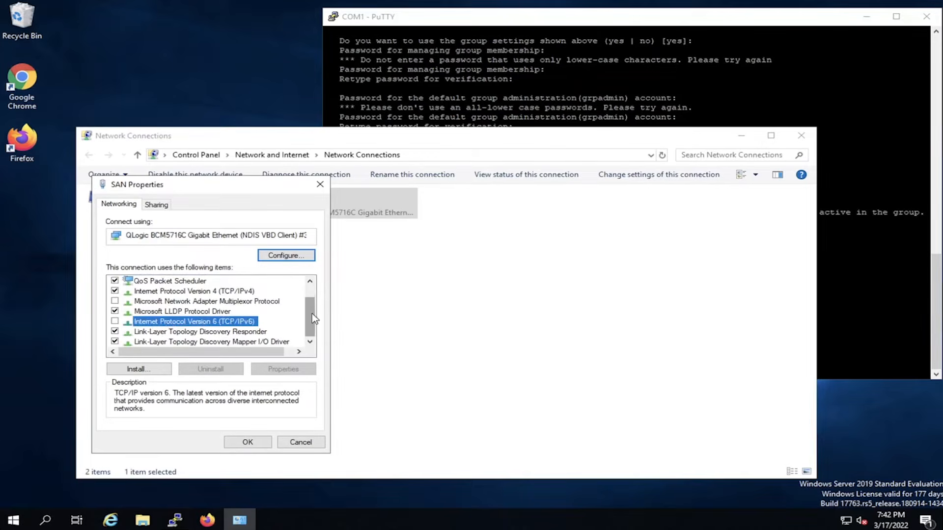
# Give the SAN connection the static IPv4 address 10.10.10.200 with subnet mask 255.255.255.0 and save its properties.
pyautogui.doubleClick(238, 292)
pyautogui.click(139, 315)
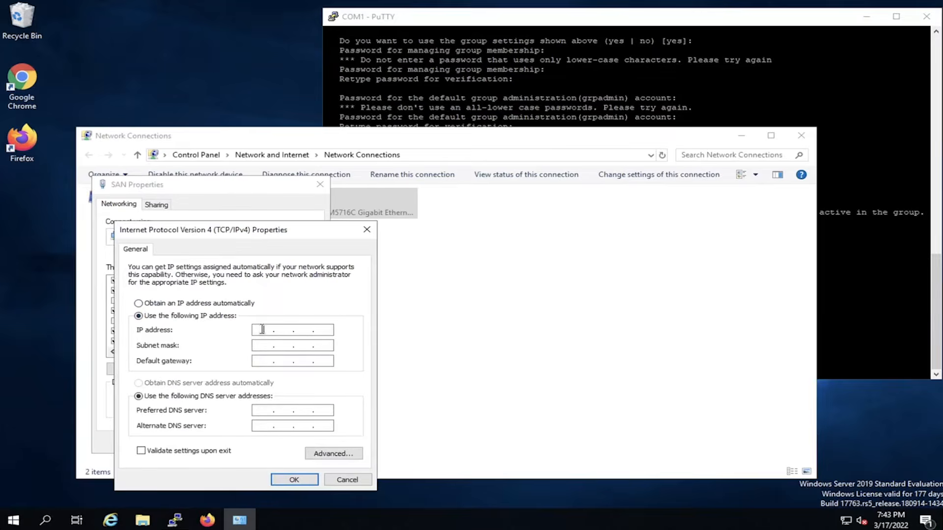
pyautogui.write('10.10.10')
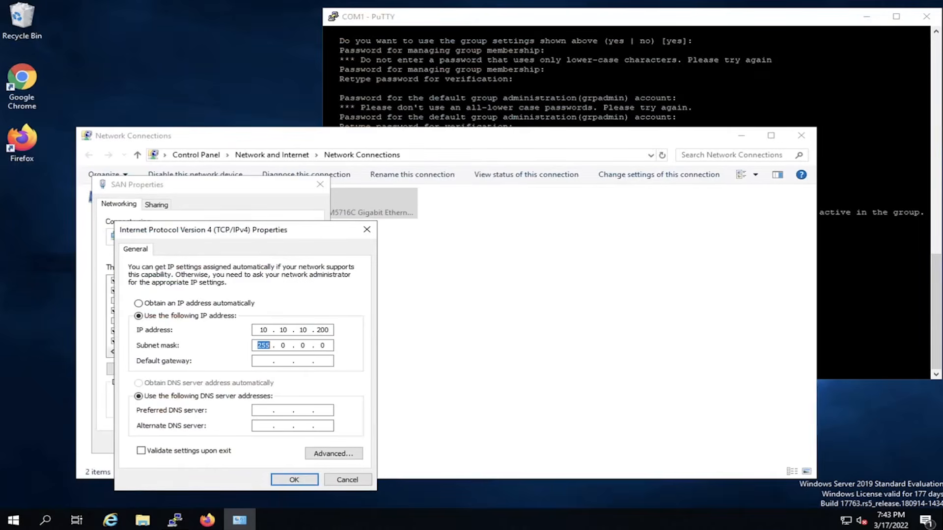
pyautogui.click(264, 361)
pyautogui.doubleClick(283, 345)
pyautogui.write('255.255.')
pyautogui.click(289, 481)
pyautogui.click(249, 445)
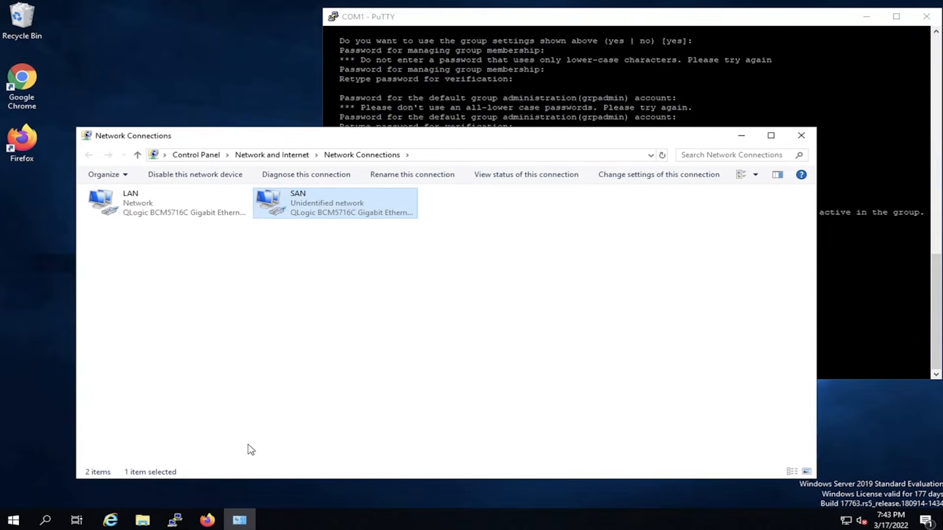
# Ping the storage group address 10.10.10.100 from Windows PowerShell, and close the PowerShell and Network Connections windows.
pyautogui.click(14, 521)
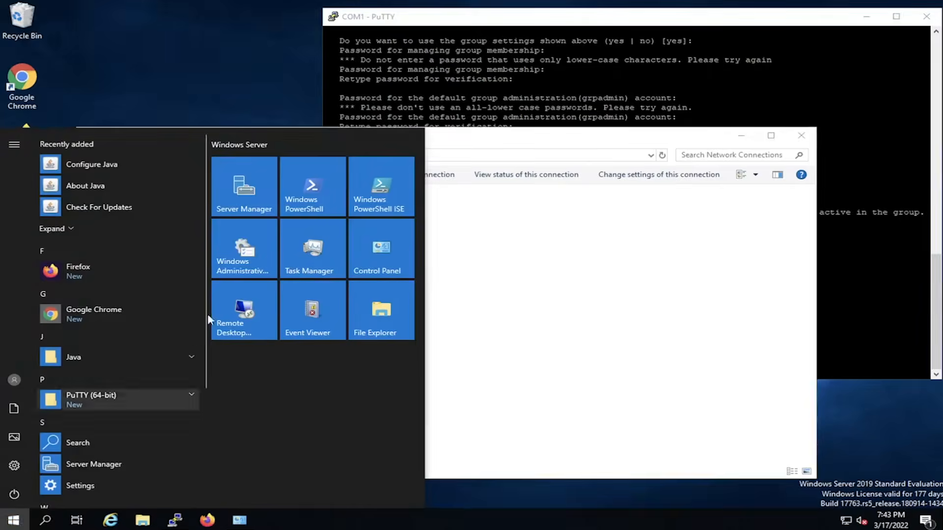
pyautogui.click(312, 189)
pyautogui.write('ping ')
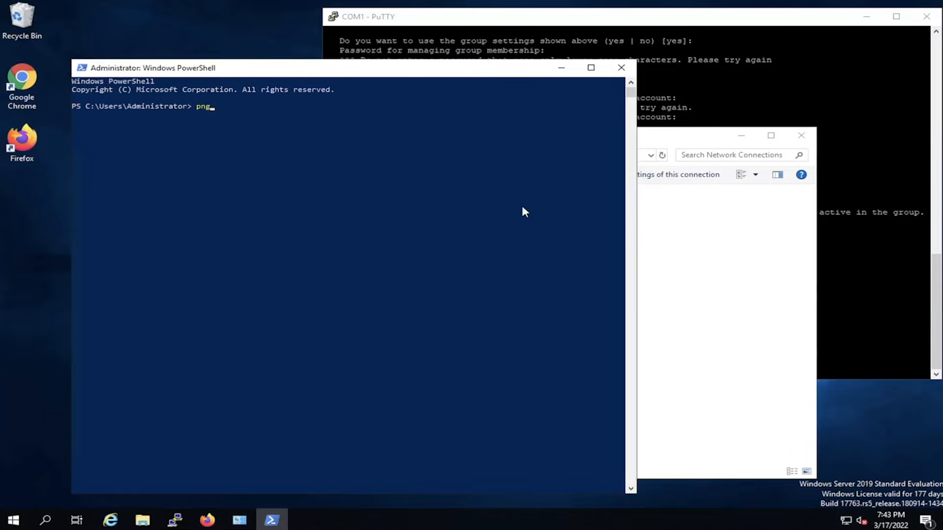
pyautogui.write('10.10.10.100')
pyautogui.press('Return')
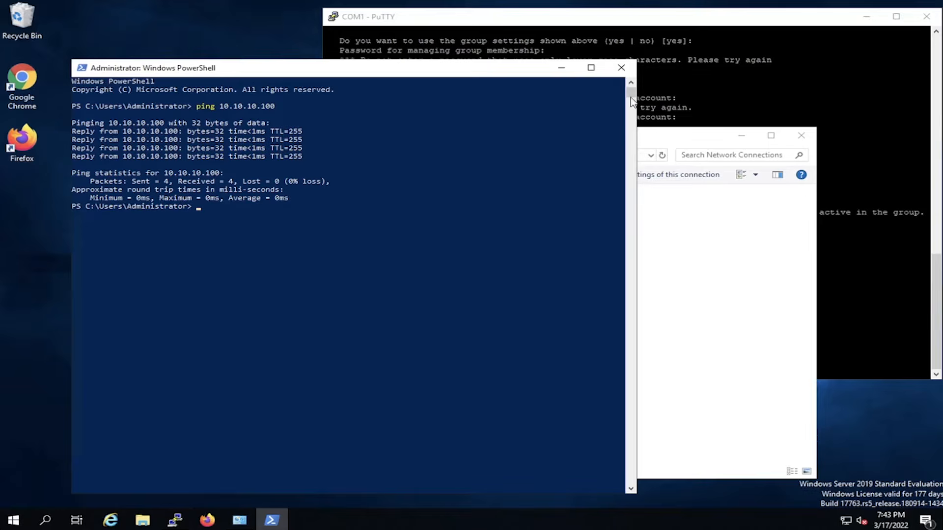
pyautogui.click(627, 71)
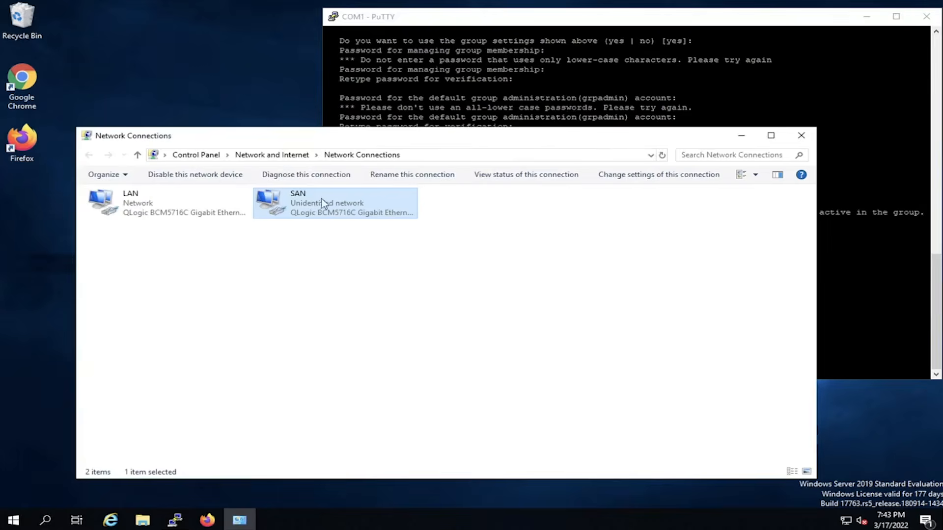
pyautogui.click(801, 136)
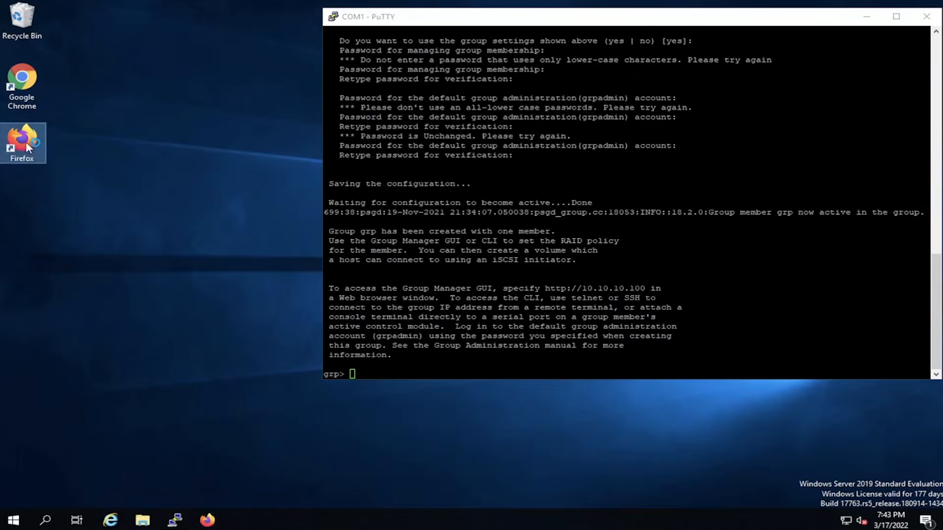
# Start Firefox, decline making it the default browser, and open the Group Manager page at 10.10.10.100.
pyautogui.doubleClick(22, 140)
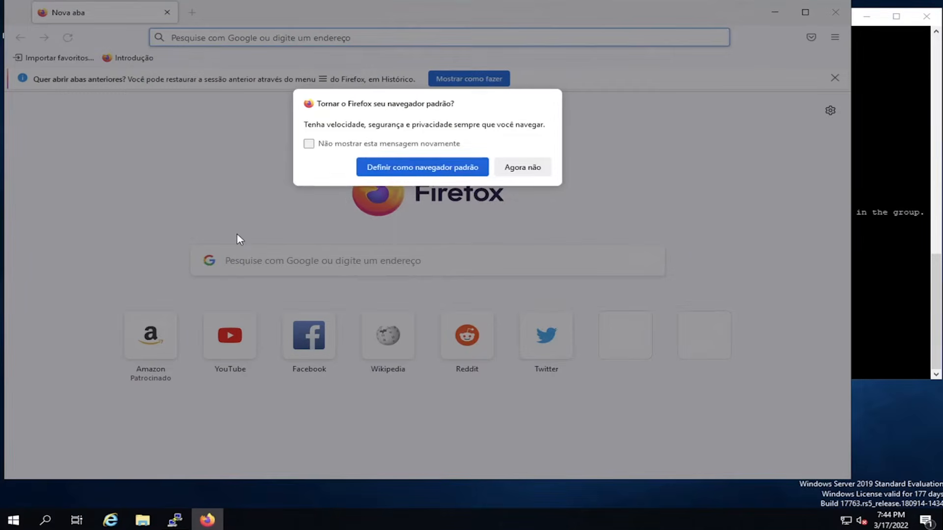
pyautogui.click(512, 172)
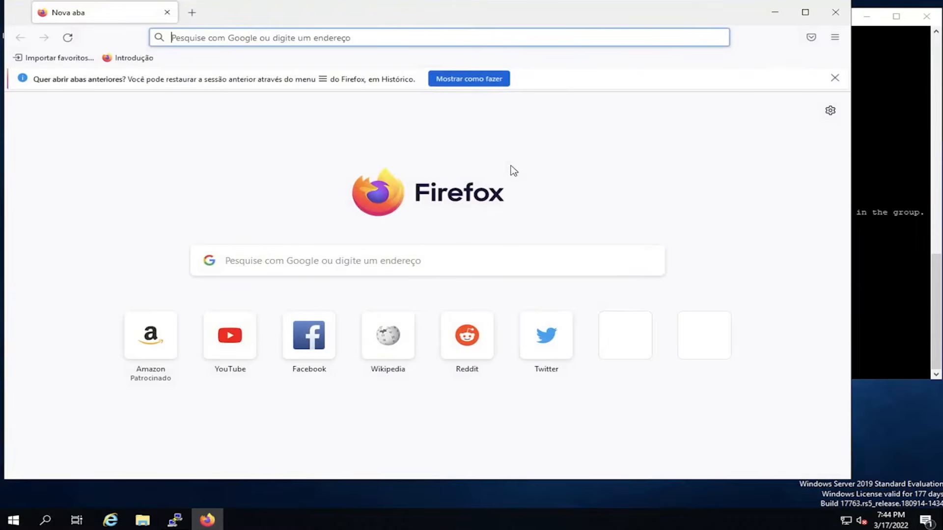
pyautogui.write('10.10.10')
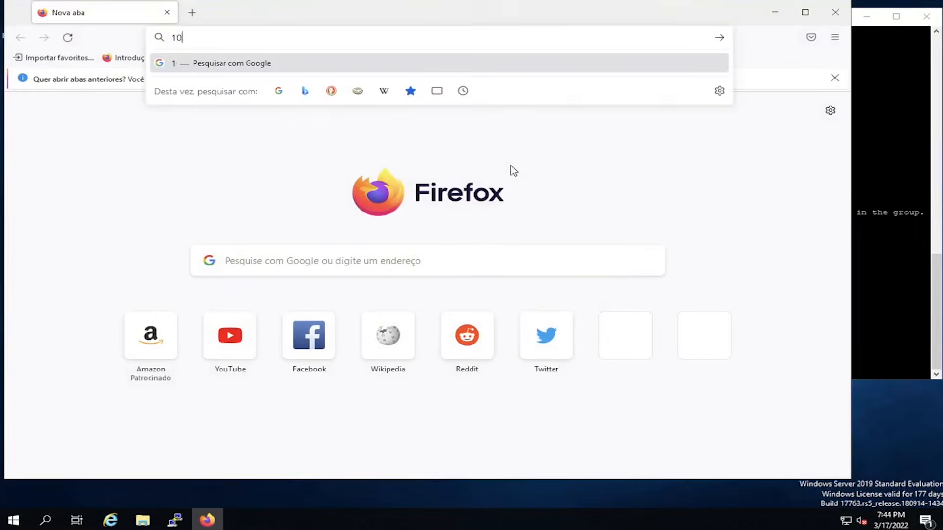
pyautogui.write('.10')
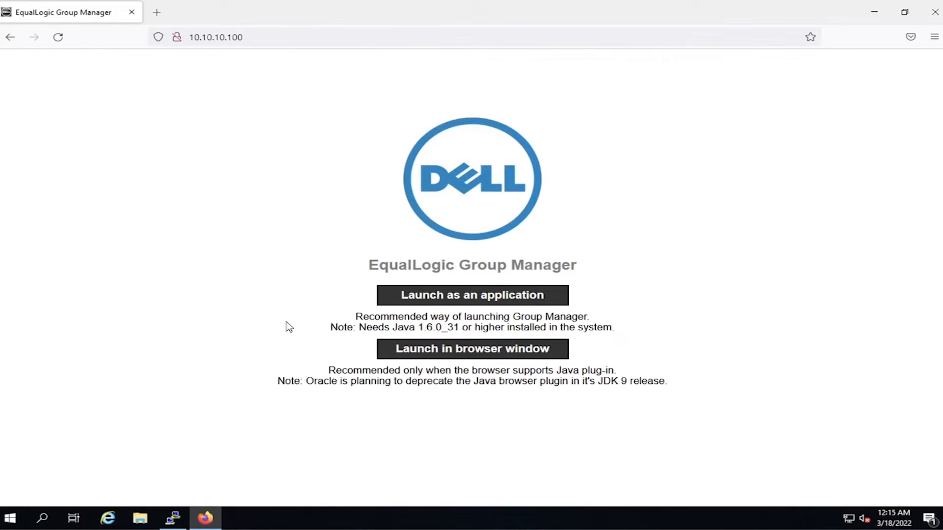
pyautogui.click(19, 517)
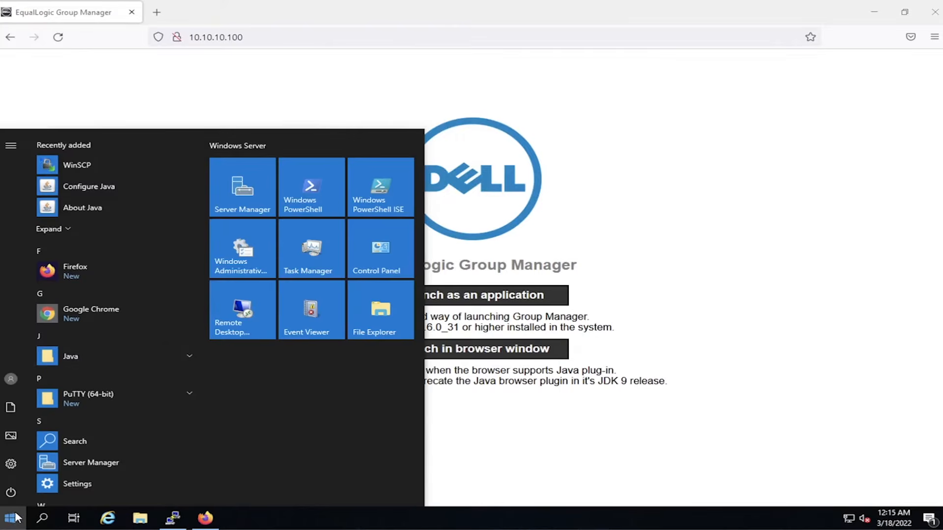
pyautogui.click(124, 191)
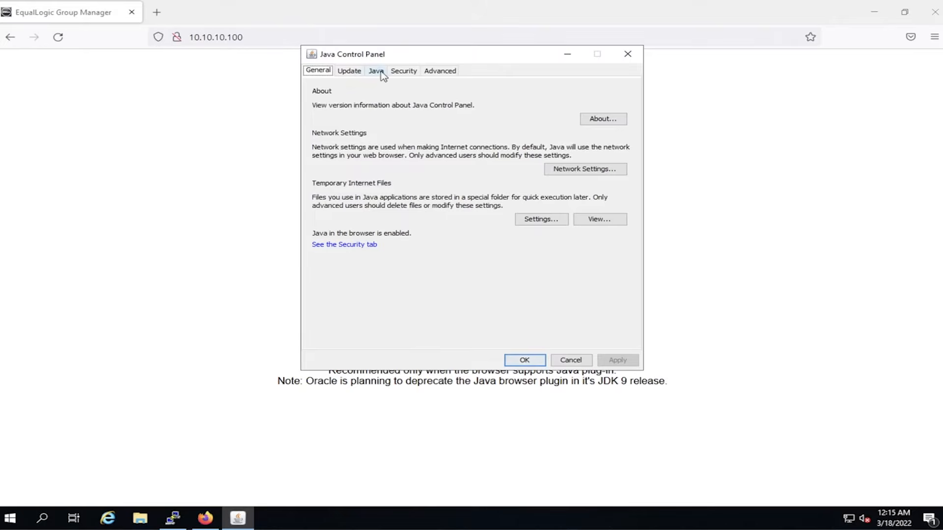
pyautogui.click(403, 71)
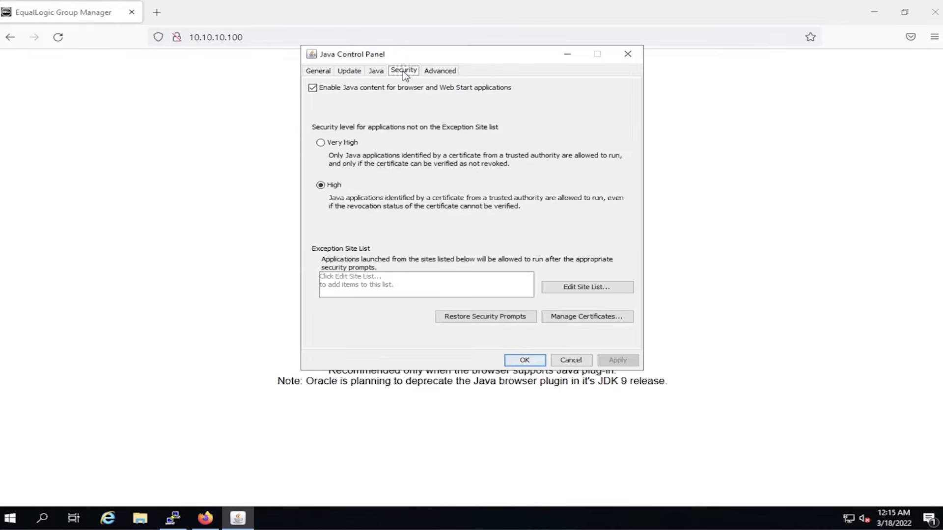
pyautogui.click(570, 287)
pyautogui.click(565, 305)
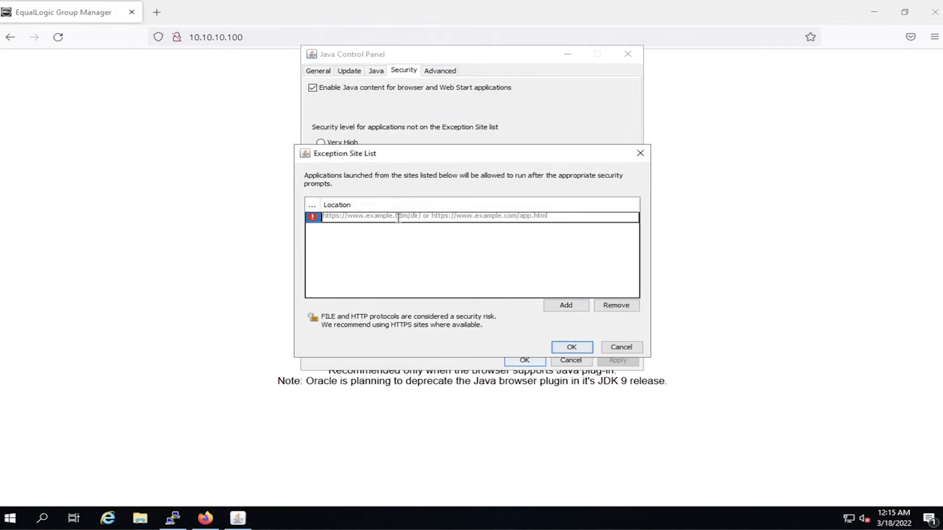
pyautogui.write('http://1')
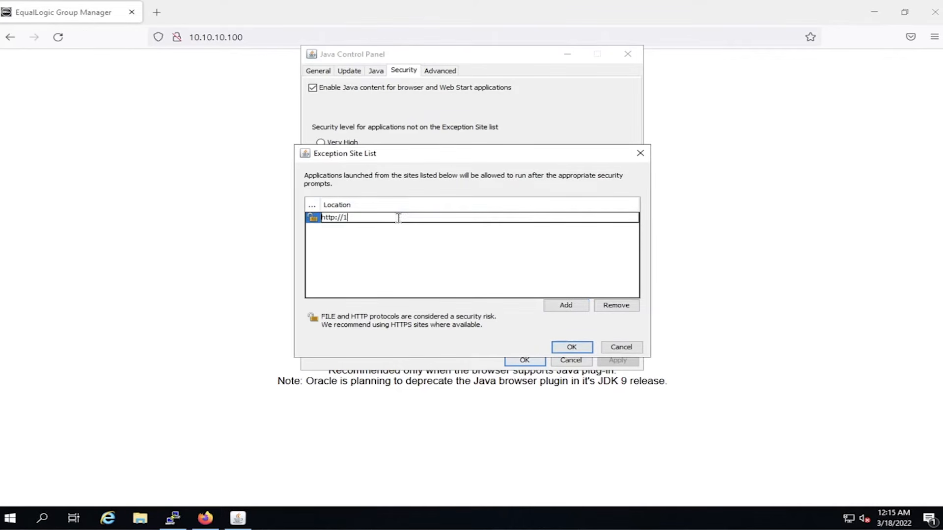
pyautogui.write('0.10.10.100')
pyautogui.click(566, 305)
pyautogui.click(443, 228)
pyautogui.write('http://10.10.10.101')
pyautogui.click(566, 305)
pyautogui.click(470, 240)
pyautogui.write('http')
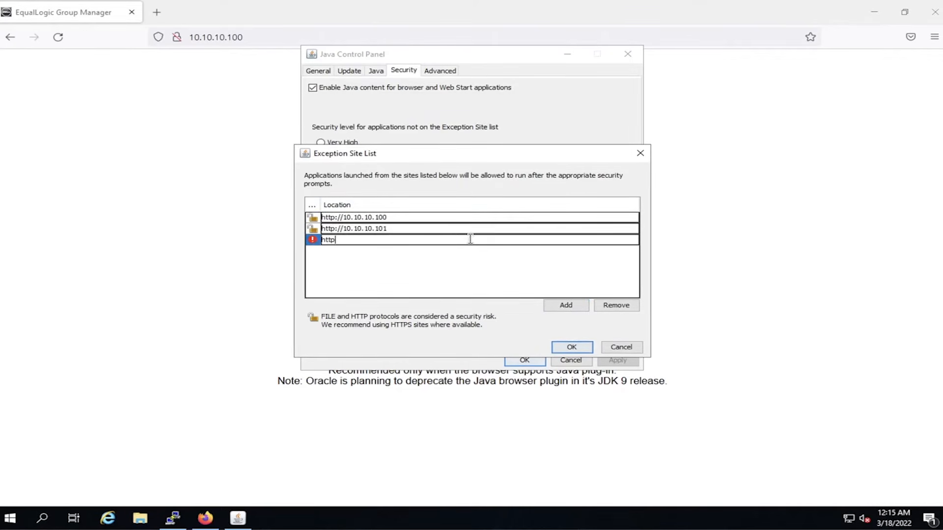
pyautogui.write('://10.10.10.102')
pyautogui.click(556, 305)
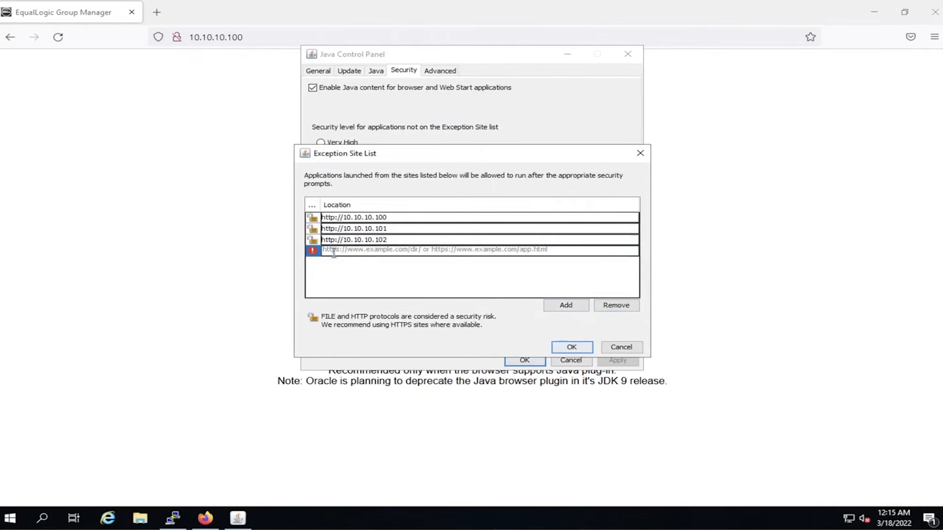
pyautogui.click(334, 251)
pyautogui.write('http')
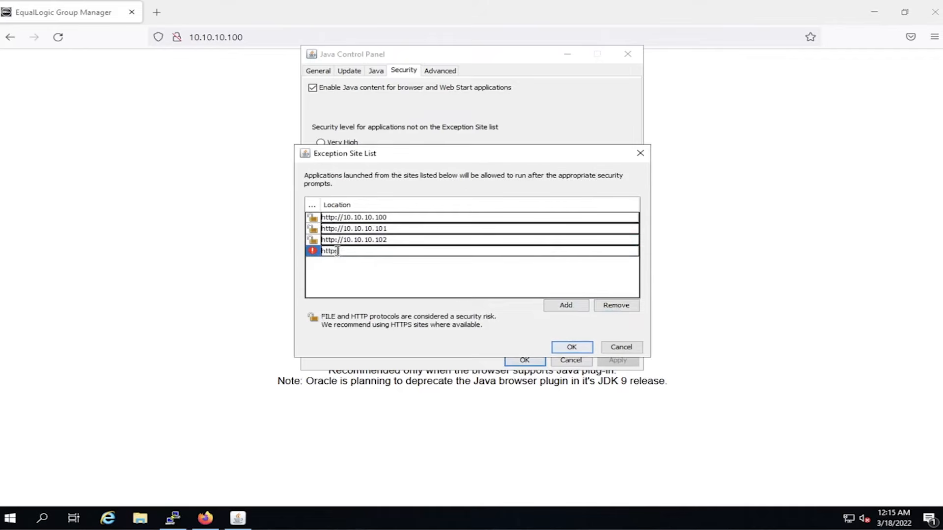
pyautogui.write('s://10.10.10.100')
pyautogui.press('Return')
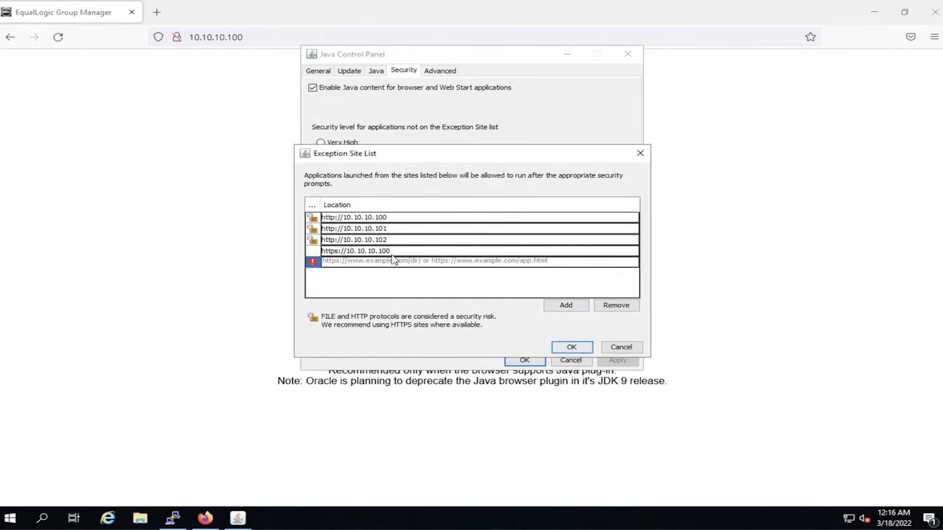
pyautogui.click(392, 261)
pyautogui.write('htt')
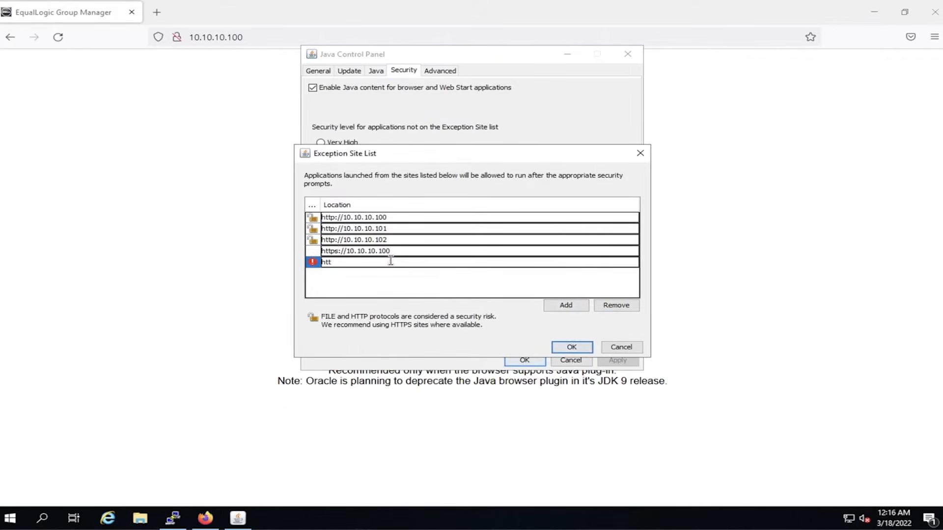
pyautogui.write('ps://10.10.')
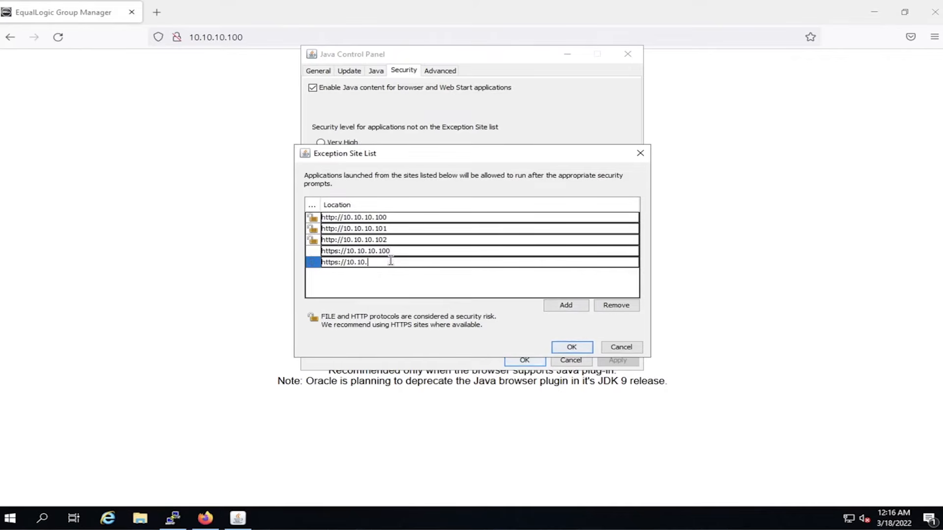
pyautogui.write('10.1')
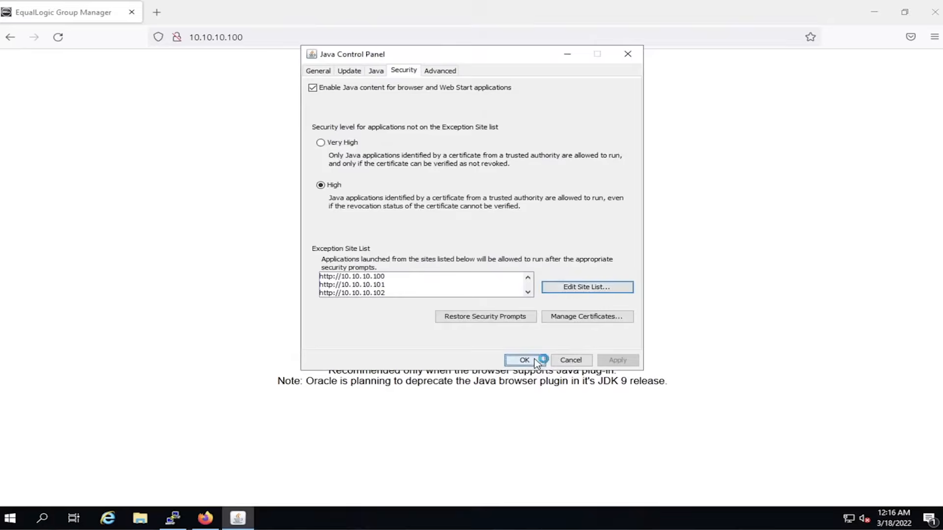
pyautogui.click(535, 360)
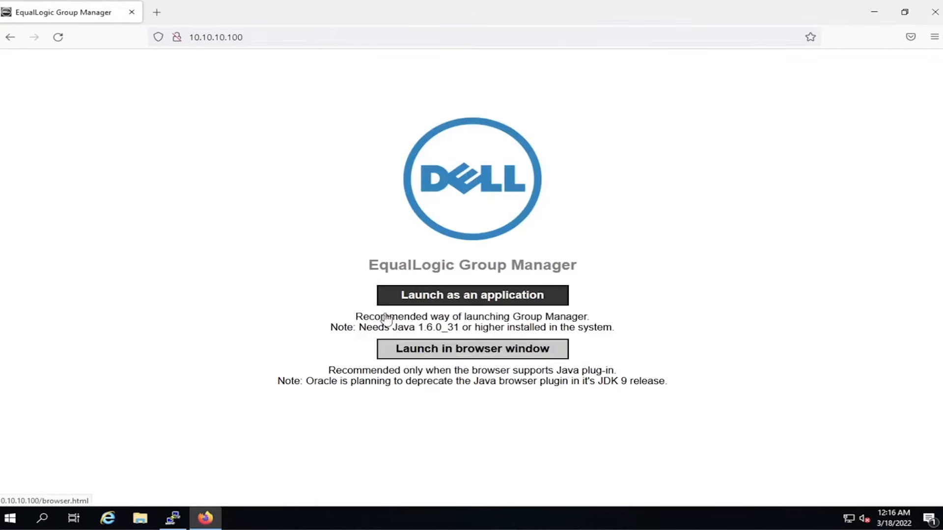
# Launch EqualLogic Group Manager as an application by downloading groupmgr.jnlp and allowing the file to run.
pyautogui.click(429, 296)
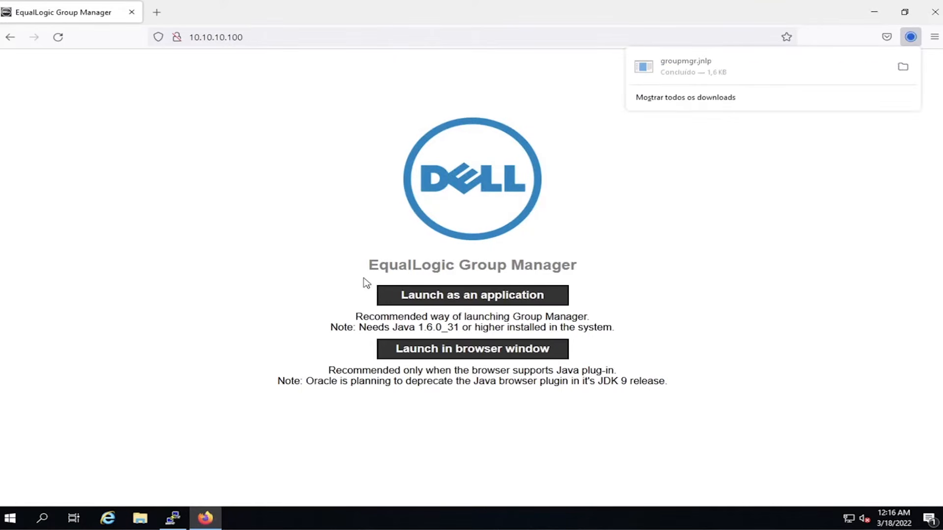
pyautogui.click(692, 70)
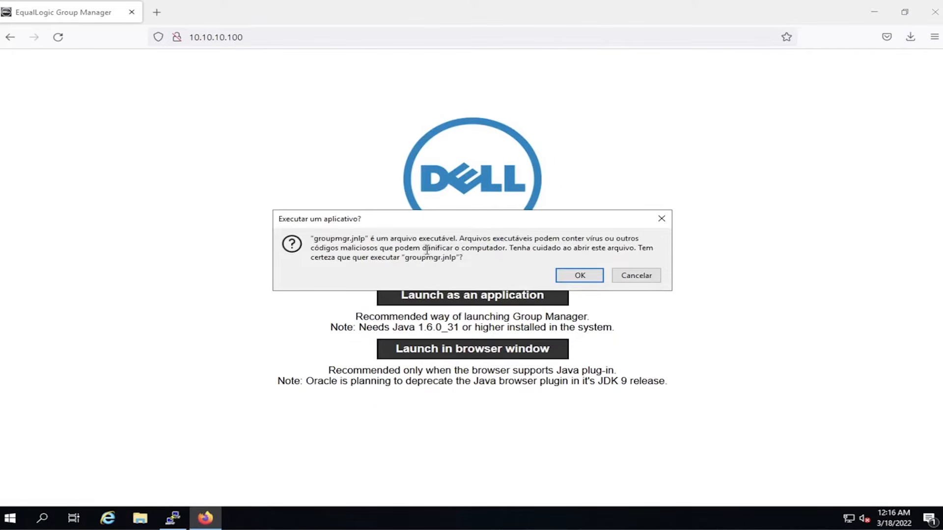
pyautogui.click(576, 275)
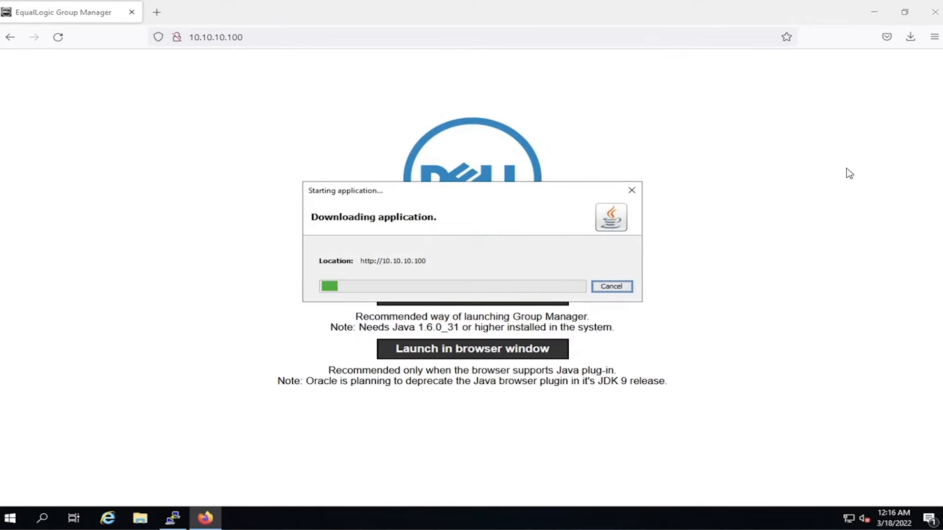
# Minimise the browser, accept the security risk and run EqualLogic PS Series Group Manager.
pyautogui.click(881, 18)
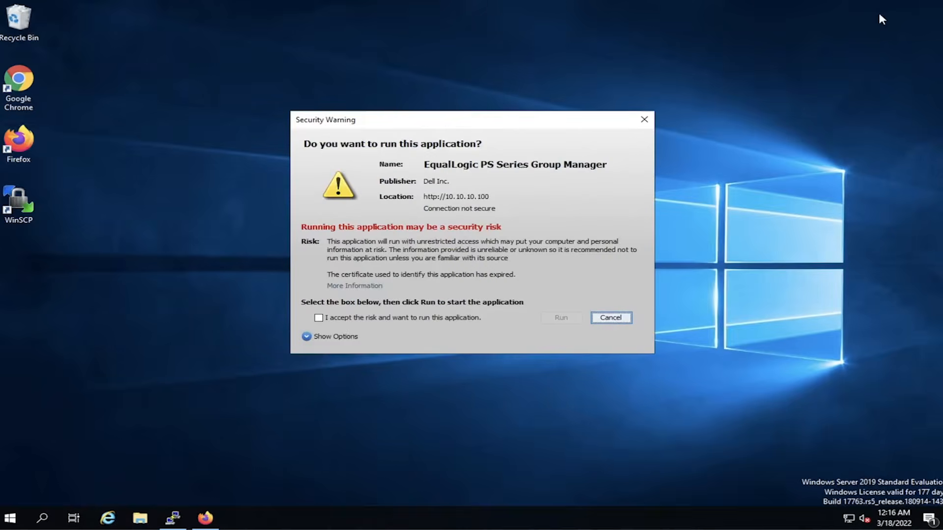
pyautogui.click(363, 320)
pyautogui.click(562, 318)
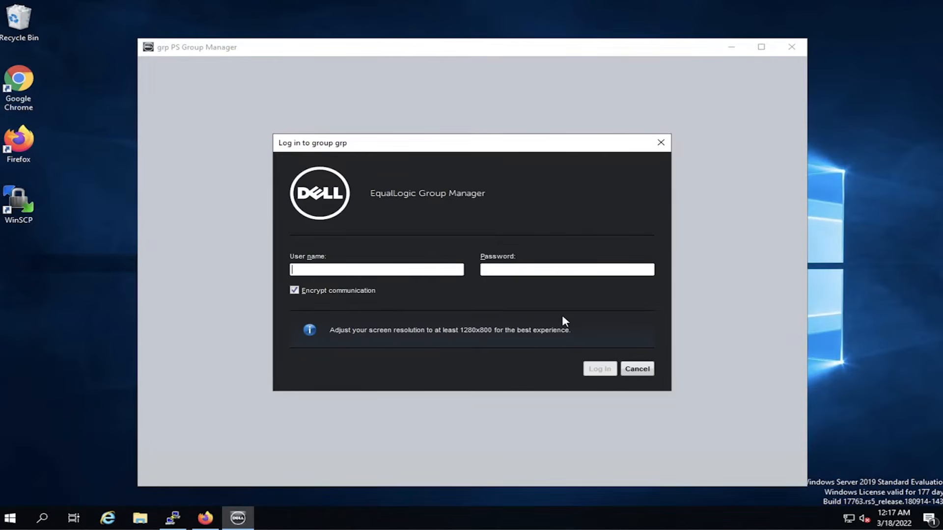
# Turn off encrypted communication and try to log in to group grp as grpadmin with the account password.
pyautogui.click(293, 291)
pyautogui.click(322, 270)
pyautogui.write('grpadmin')
pyautogui.press('Tab')
pyautogui.write('*******')
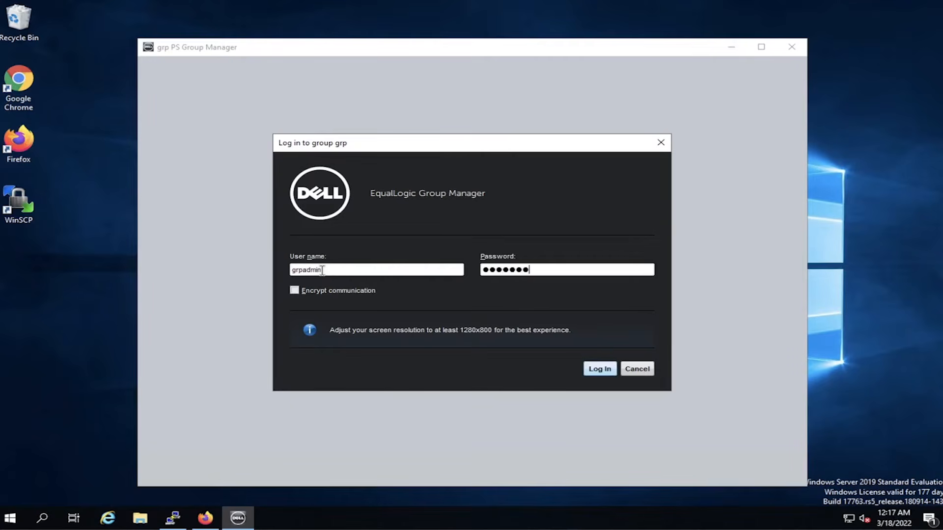
pyautogui.write('*')
pyautogui.press('Return')
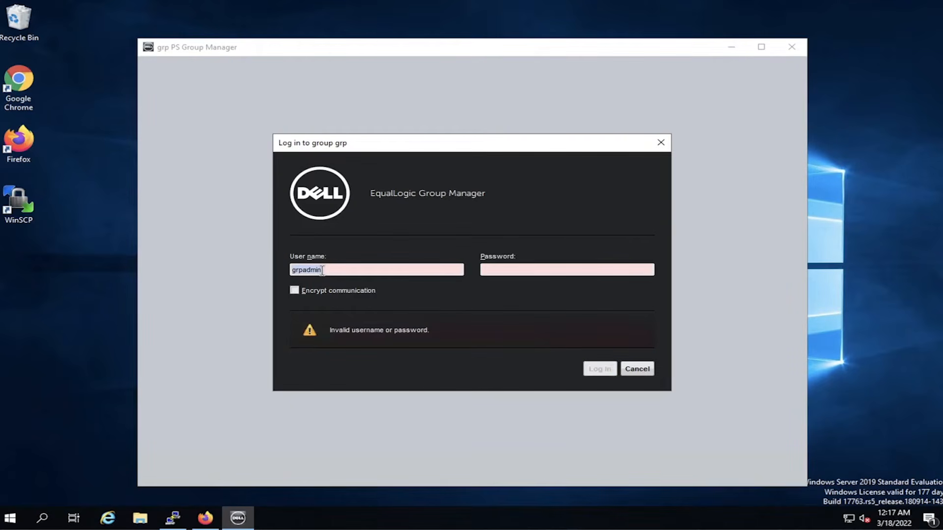
# Re-enter the grpadmin account password and log in to the group.
pyautogui.press('Tab')
pyautogui.write('********')
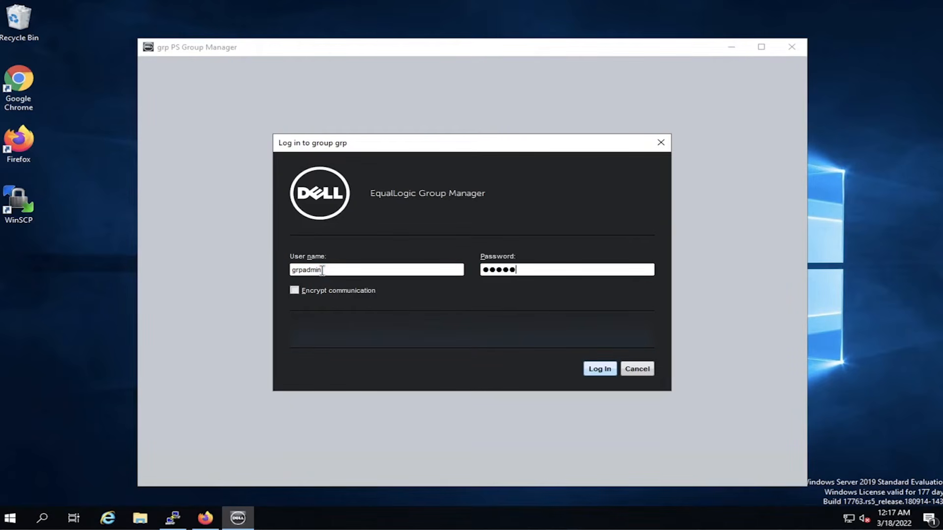
pyautogui.press('Return')
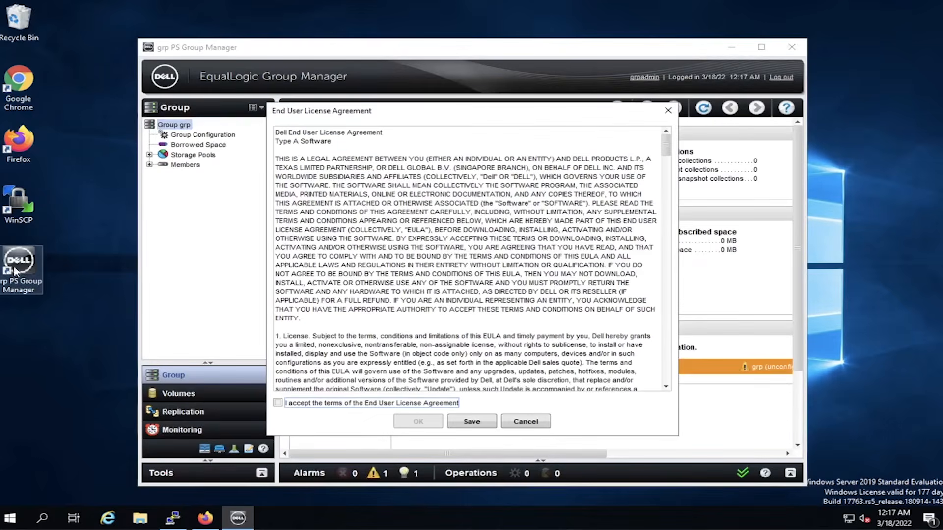
# Accept the End User License Agreement and maximise the Group Manager window.
pyautogui.click(286, 405)
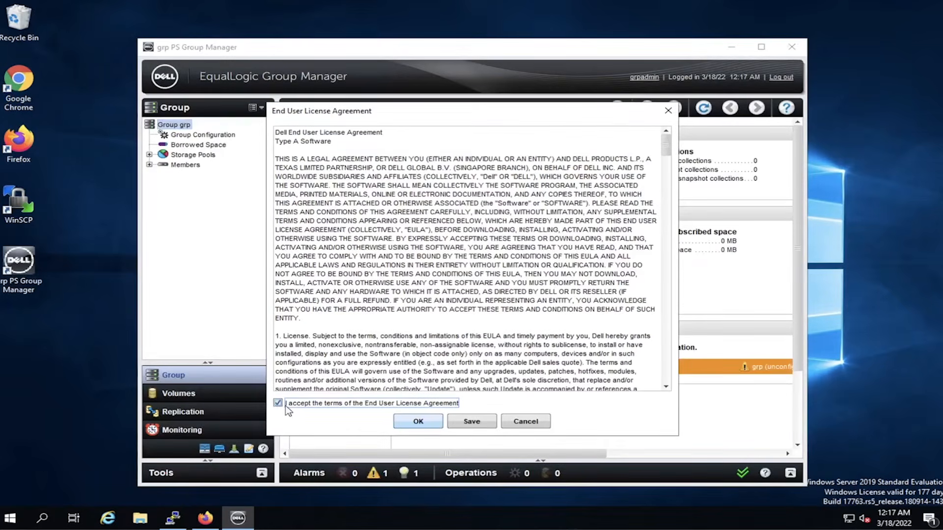
pyautogui.click(416, 423)
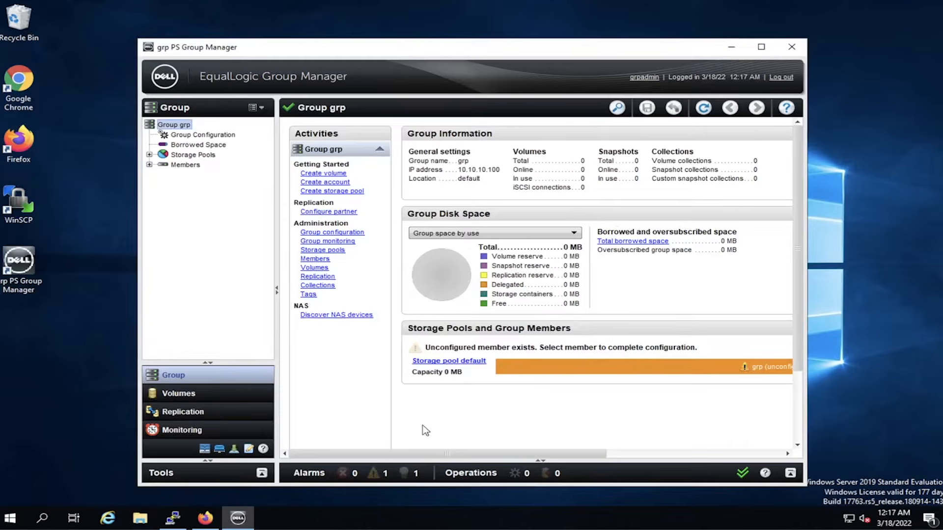
pyautogui.click(762, 46)
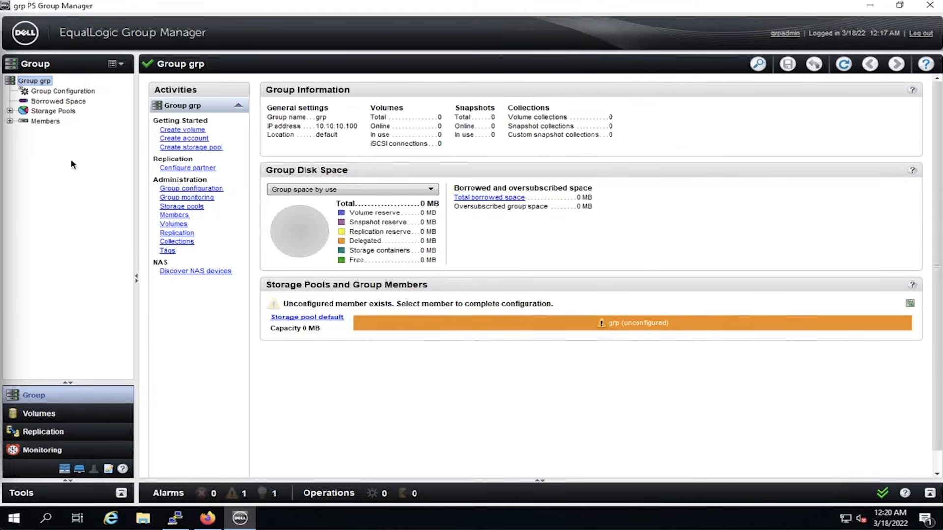
# Start RAID configuration for the unconfigured member grp, keeping its name and the default storage pool.
pyautogui.moveTo(40, 128)
pyautogui.click(28, 126)
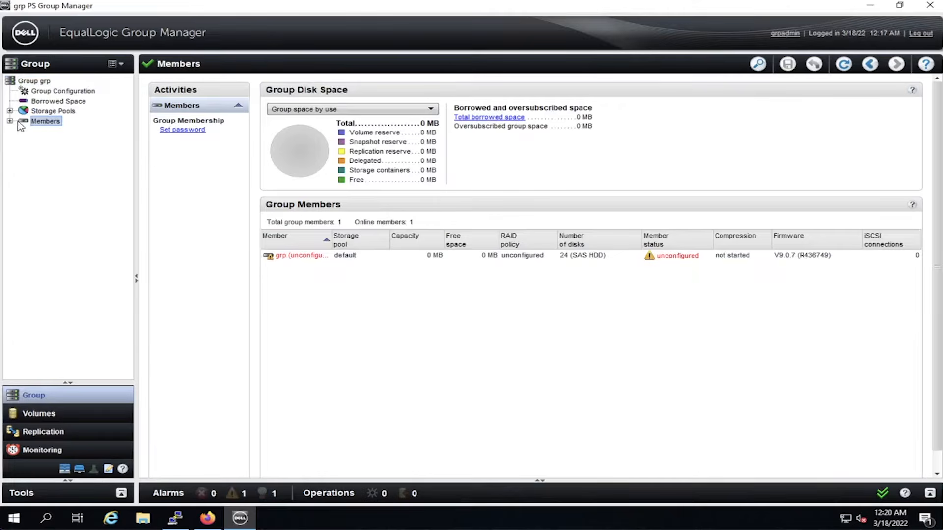
pyautogui.click(9, 121)
pyautogui.moveTo(48, 137)
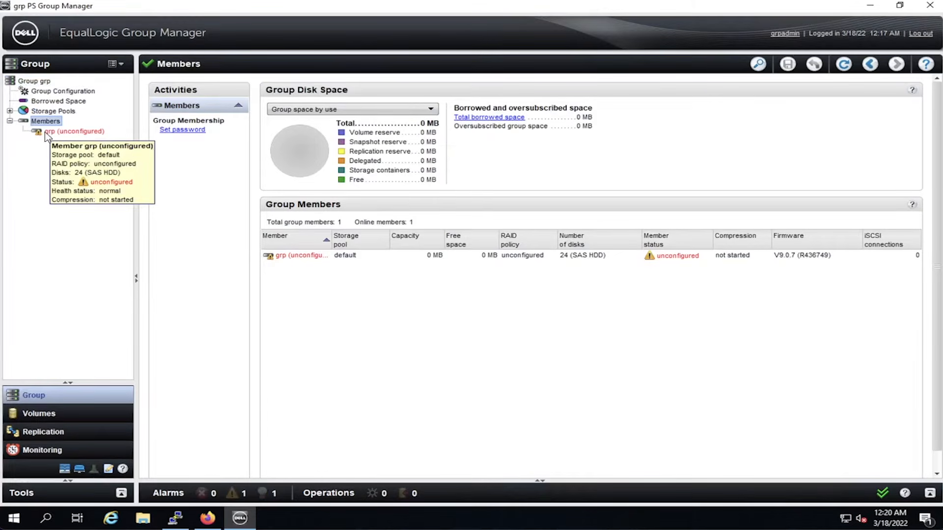
pyautogui.click(48, 135)
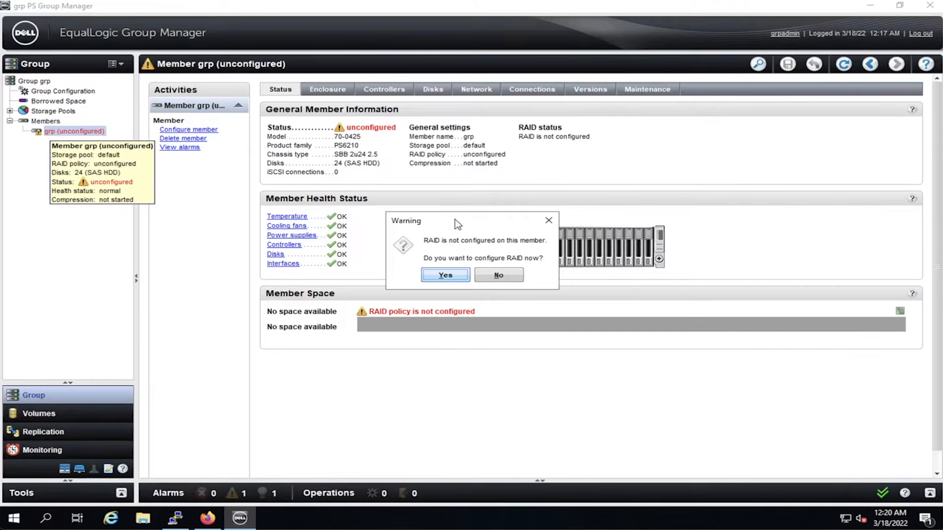
pyautogui.click(446, 279)
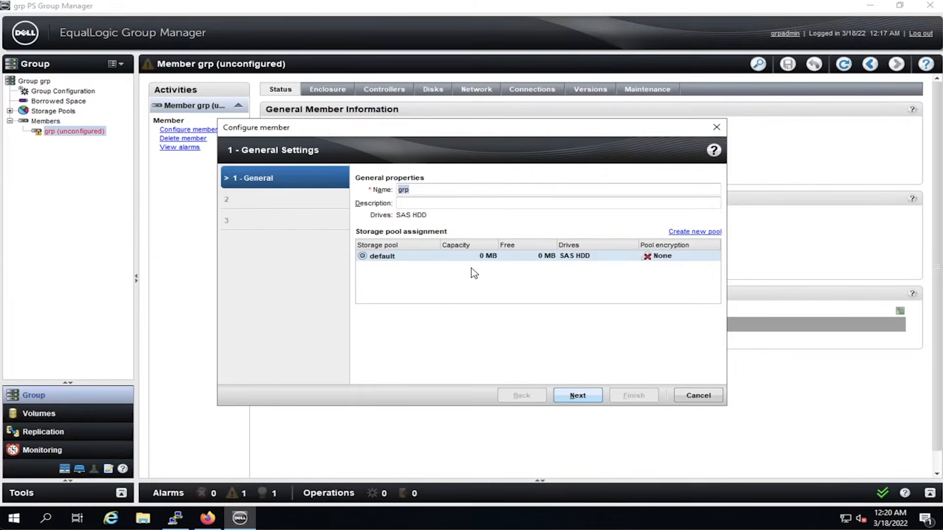
pyautogui.click(577, 397)
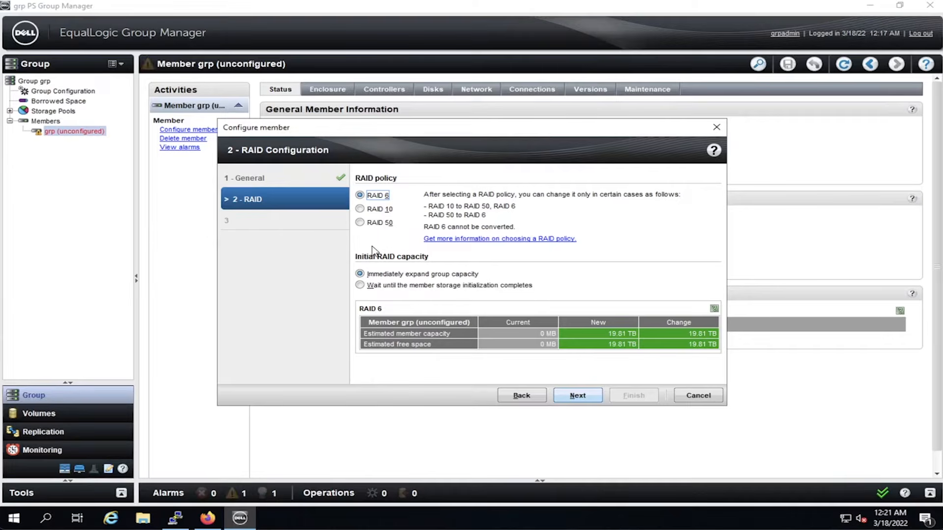
# Compare the estimated member capacity under the RAID 10 and RAID 6 policies.
pyautogui.click(368, 210)
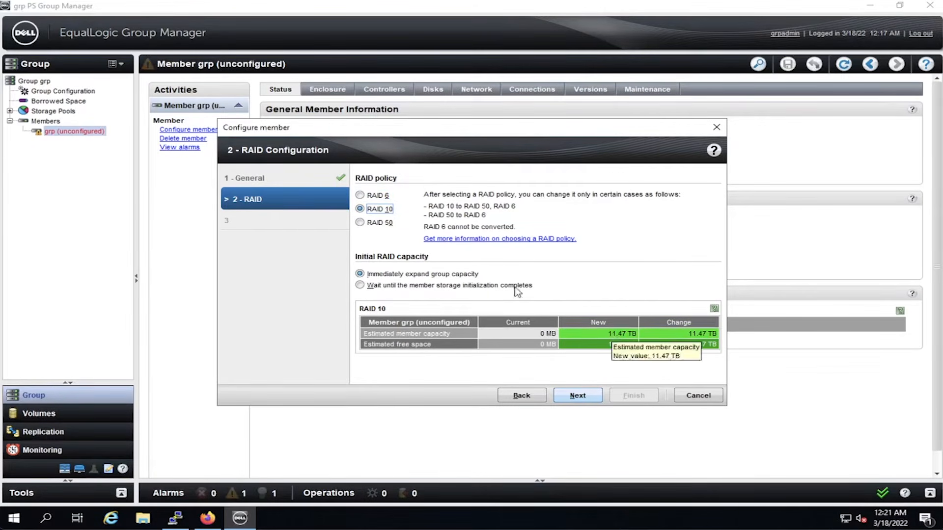
pyautogui.click(375, 196)
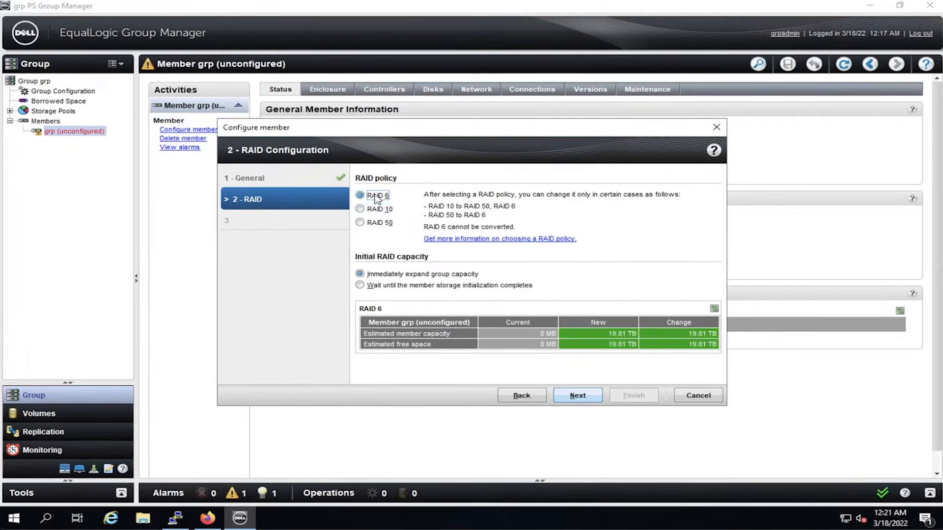
pyautogui.click(376, 210)
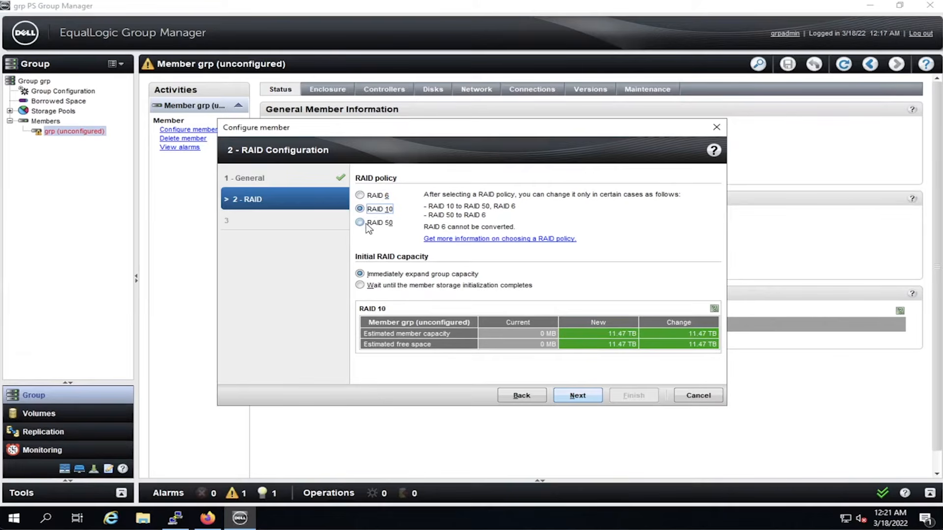
# Choose the RAID 50 policy with immediate group capacity expansion and finish configuring the member.
pyautogui.click(366, 223)
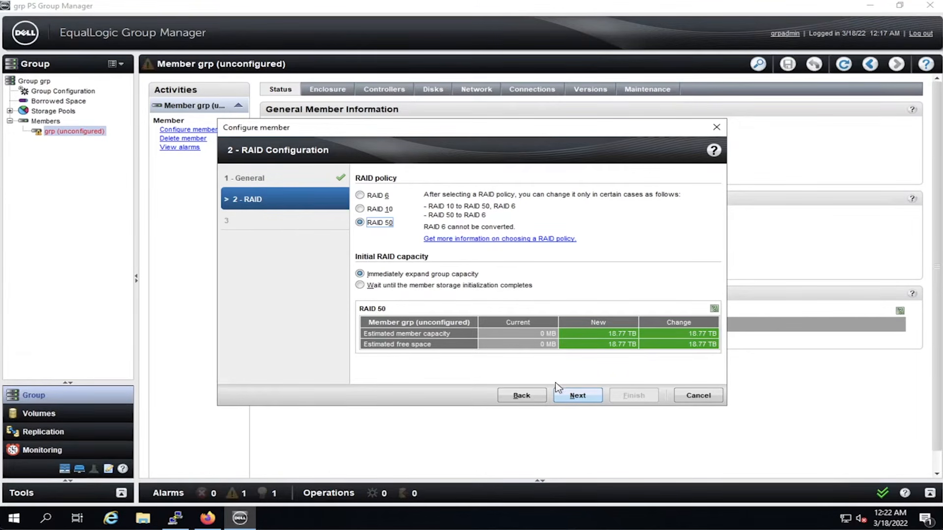
pyautogui.click(582, 398)
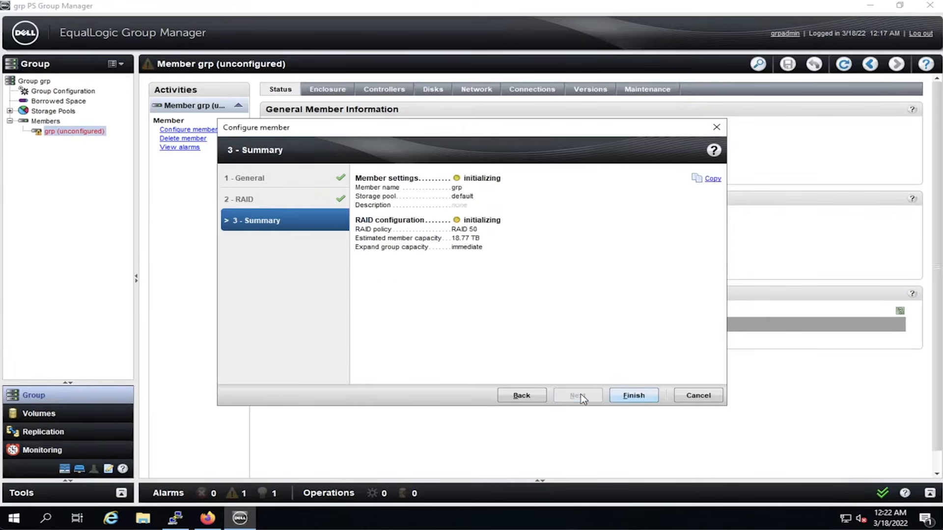
pyautogui.click(645, 399)
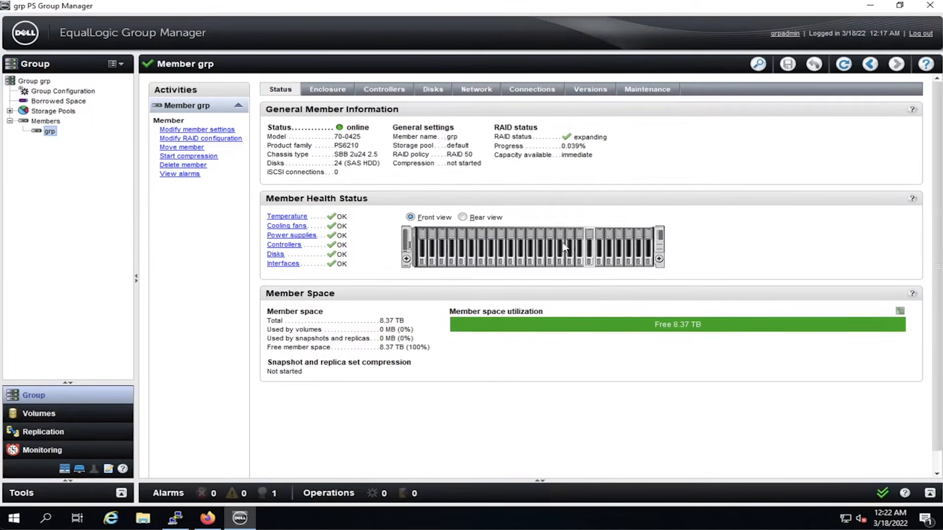
# Examine the member's rear view, its enclosure's power supplies, fans and temperature sensors, and its controllers.
pyautogui.click(462, 217)
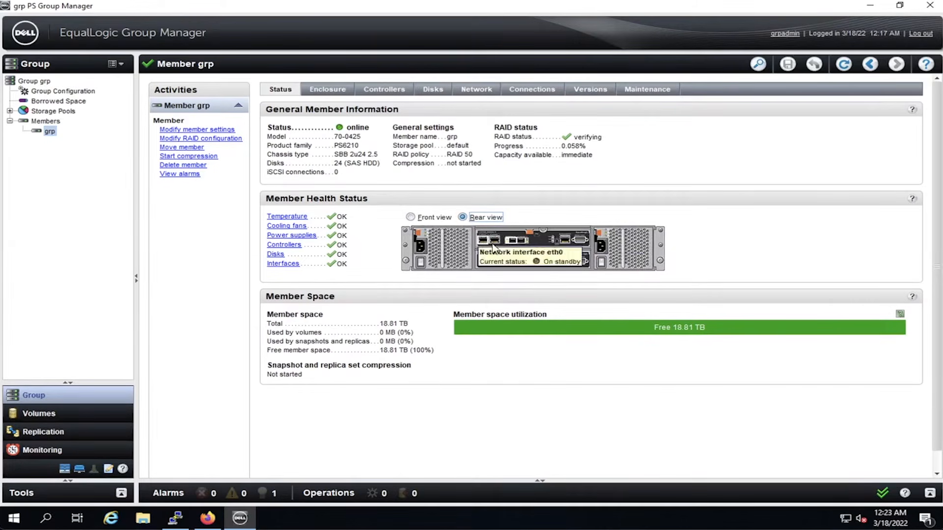
pyautogui.moveTo(450, 269)
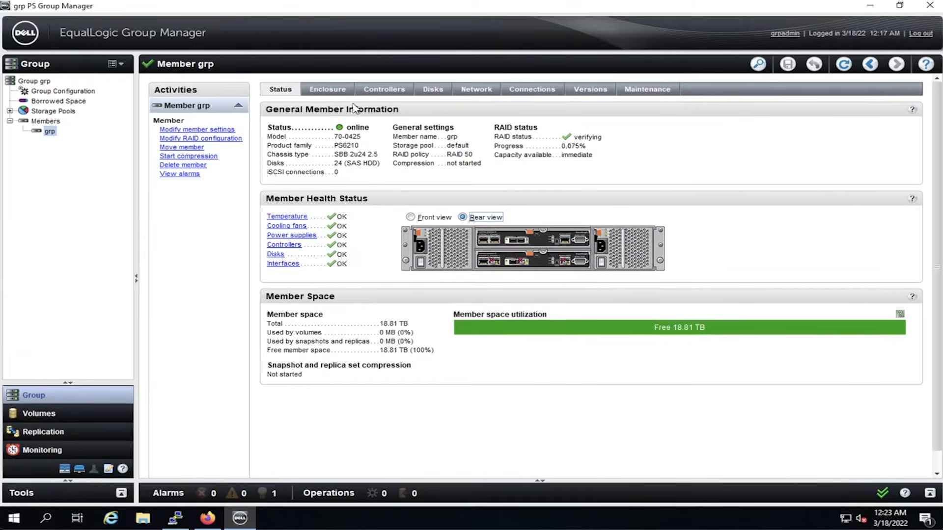
pyautogui.click(338, 94)
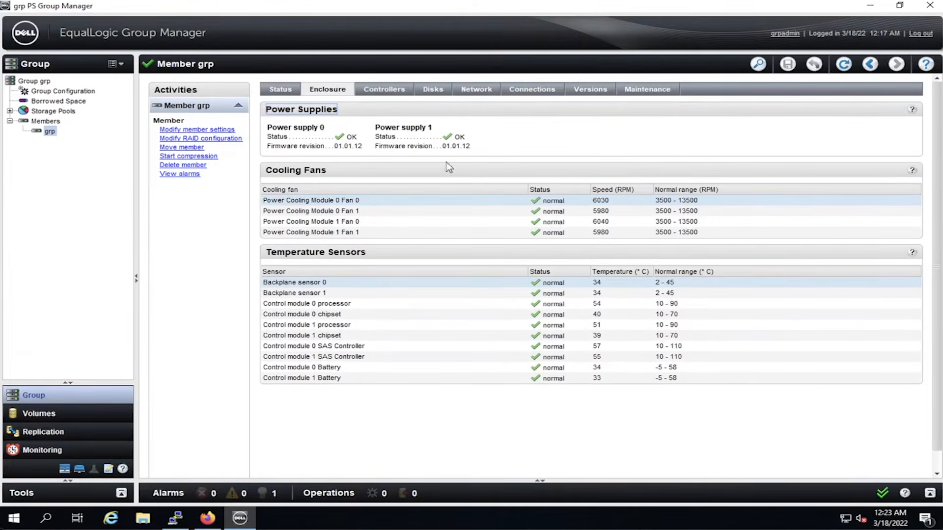
pyautogui.click(401, 95)
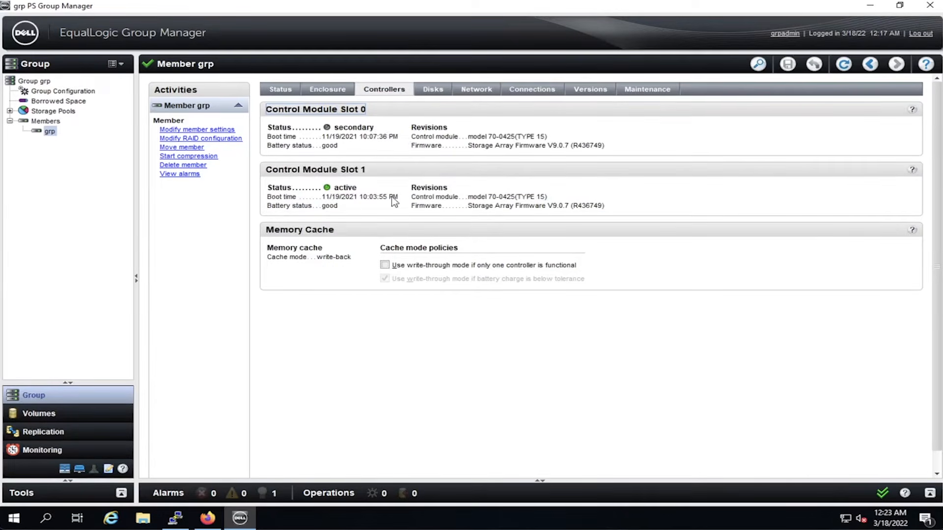
# Inspect the member's installed disks, comparing the models and status of slots 21, 22 and 23.
pyautogui.click(433, 93)
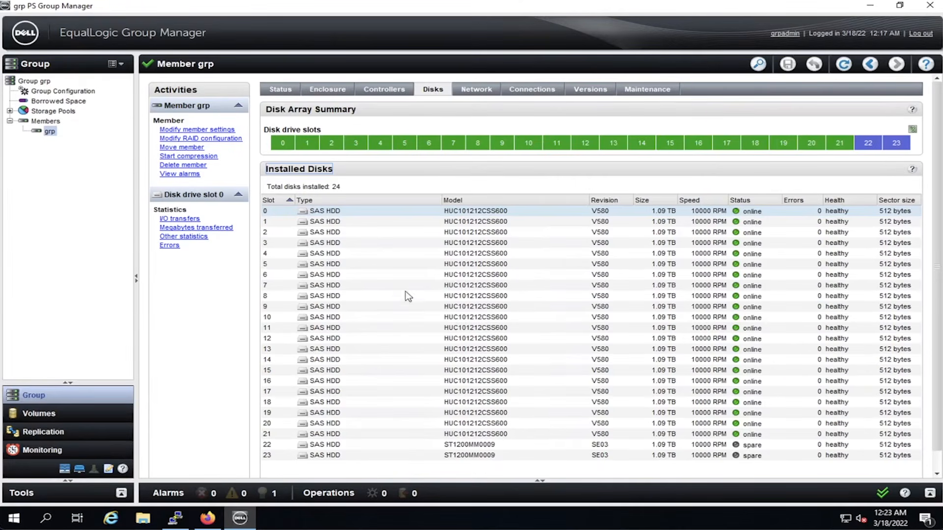
pyautogui.moveTo(412, 310)
pyautogui.click(719, 446)
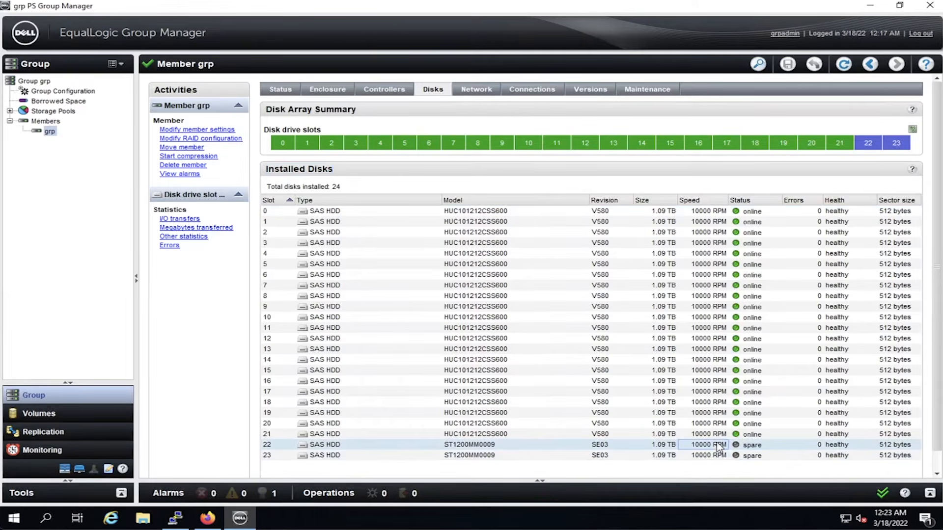
pyautogui.moveTo(719, 447)
pyautogui.click(445, 434)
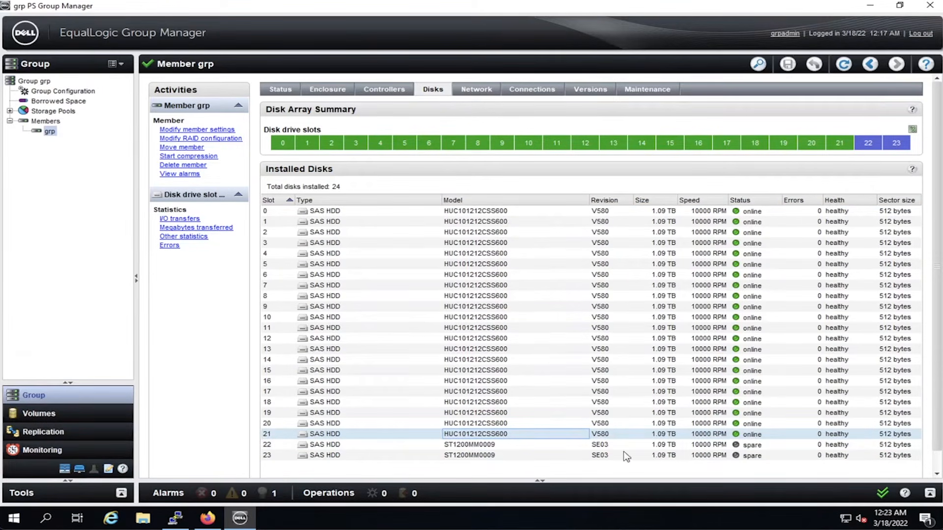
pyautogui.click(598, 455)
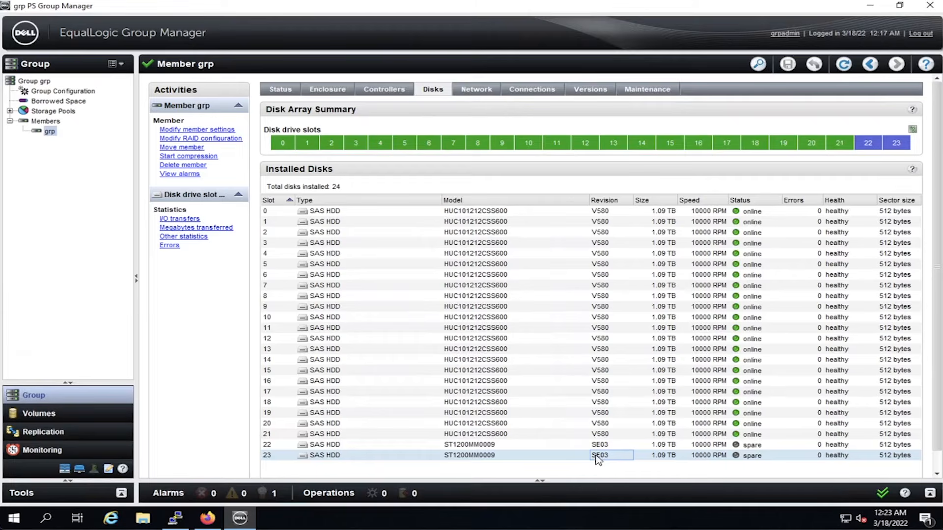
# Enter IP address 192.168.100.210 and subnet mask 255.255.255.0 in the IP settings of the member's eth2 network interface.
pyautogui.click(485, 91)
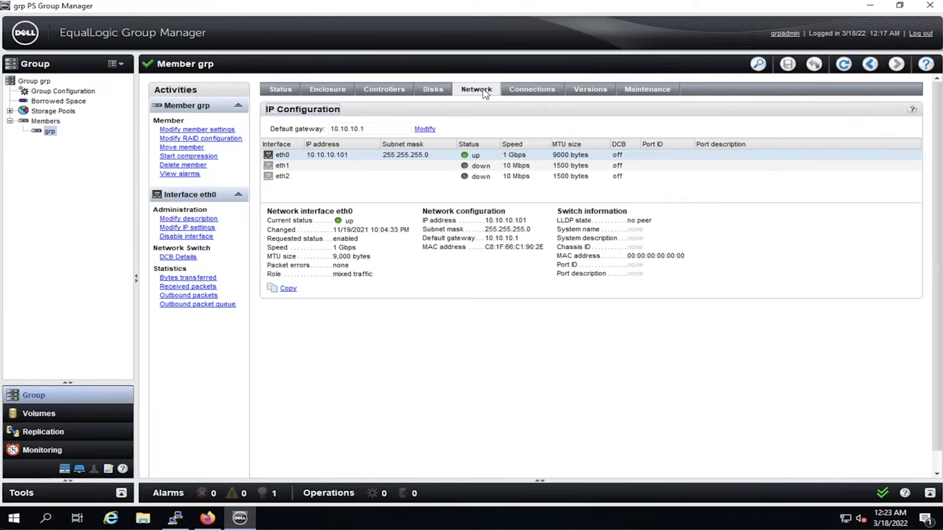
pyautogui.click(281, 178)
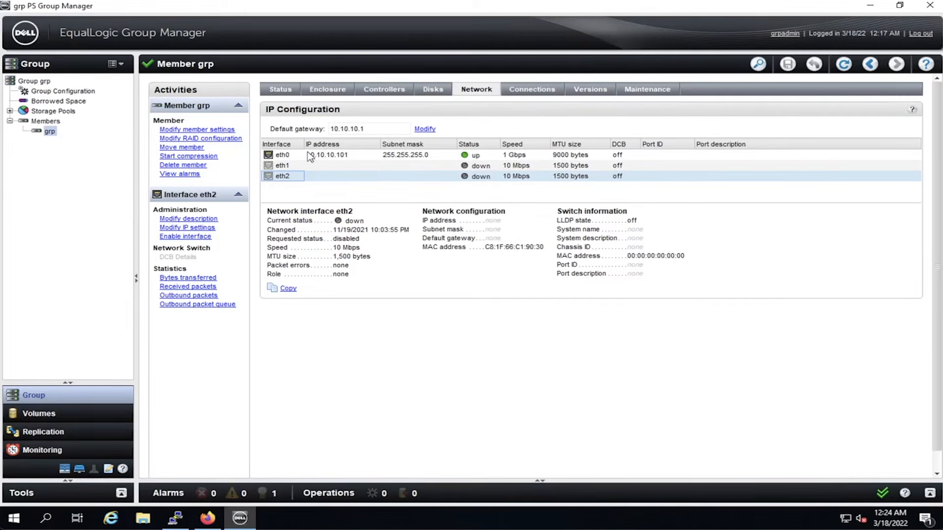
pyautogui.moveTo(309, 158)
pyautogui.moveTo(287, 179)
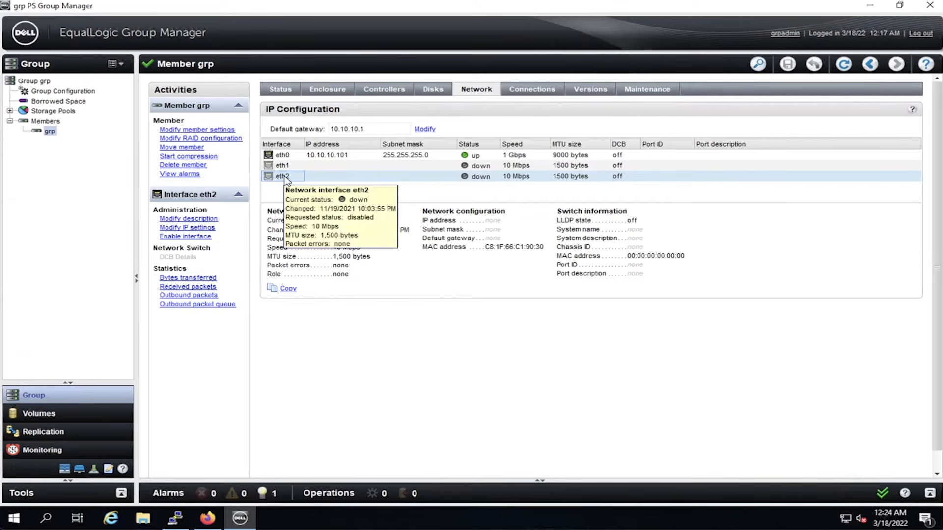
pyautogui.doubleClick(287, 176)
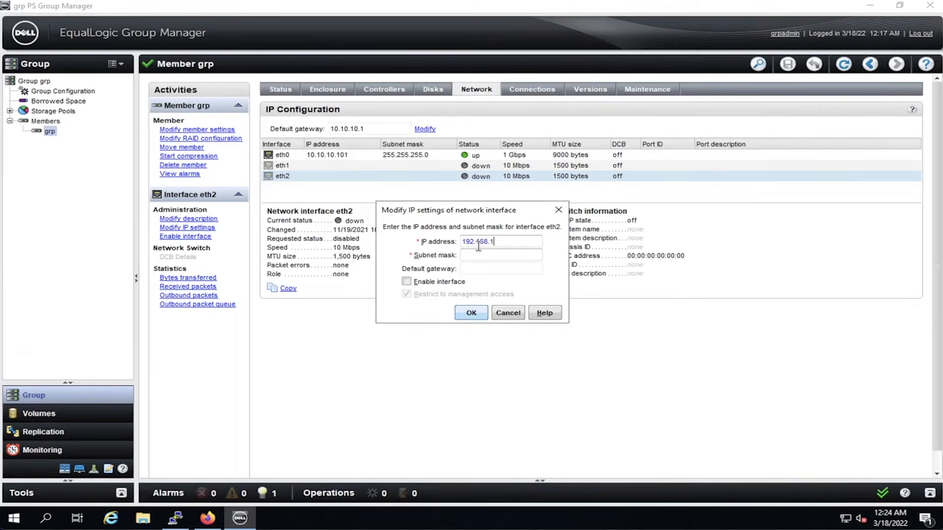
pyautogui.write('192.168.100.210')
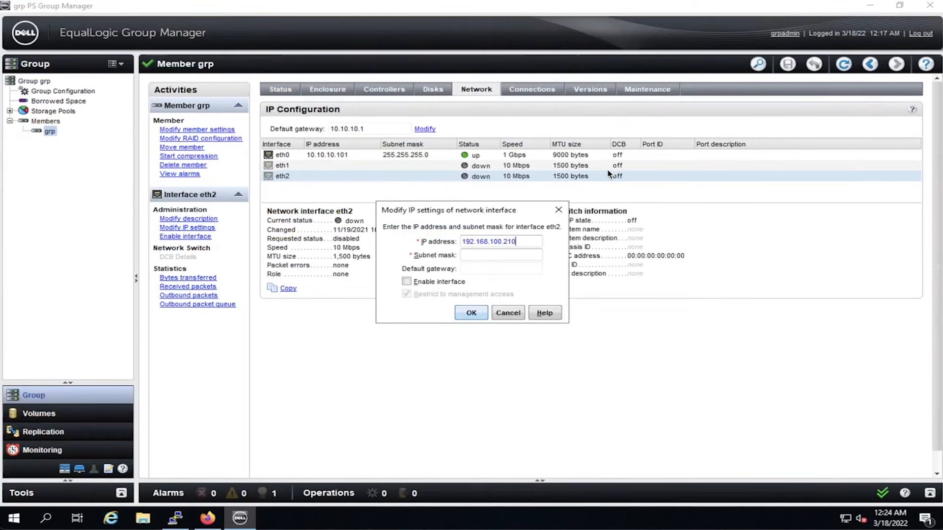
pyautogui.click(489, 252)
pyautogui.write('255.255.255.0')
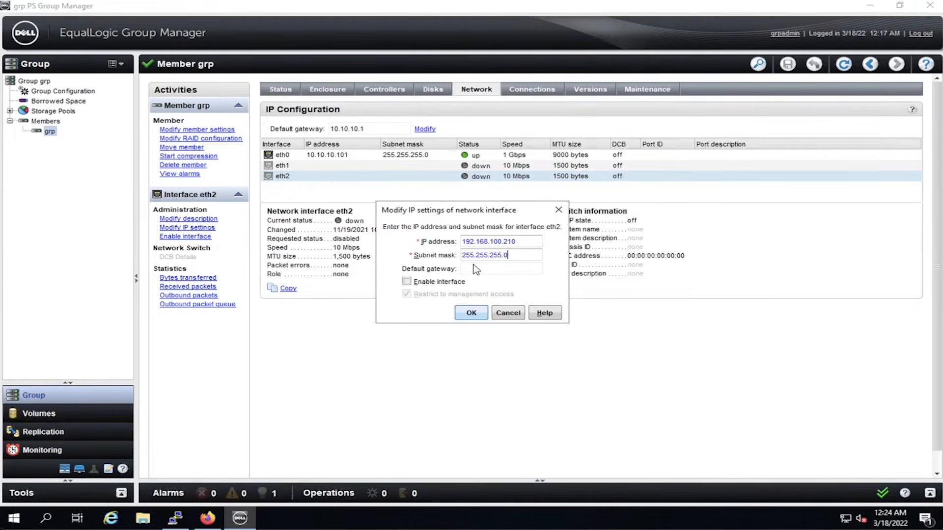
# Enable eth2 as the member's management interface and apply its IP settings.
pyautogui.click(407, 282)
pyautogui.click(472, 316)
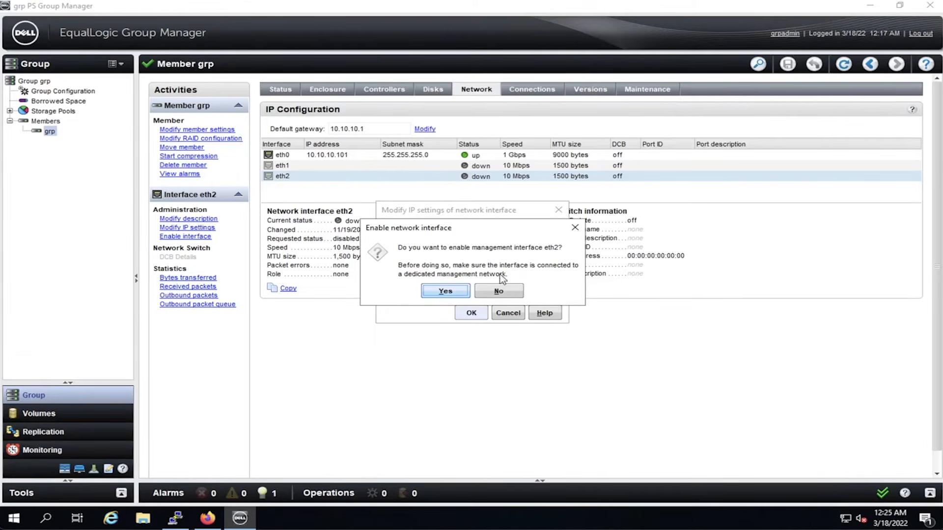
pyautogui.click(449, 291)
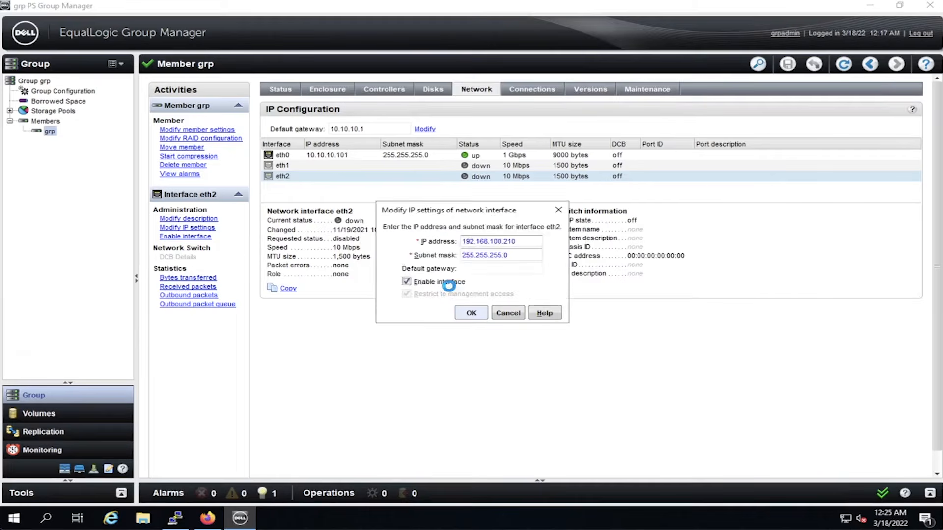
pyautogui.click(461, 177)
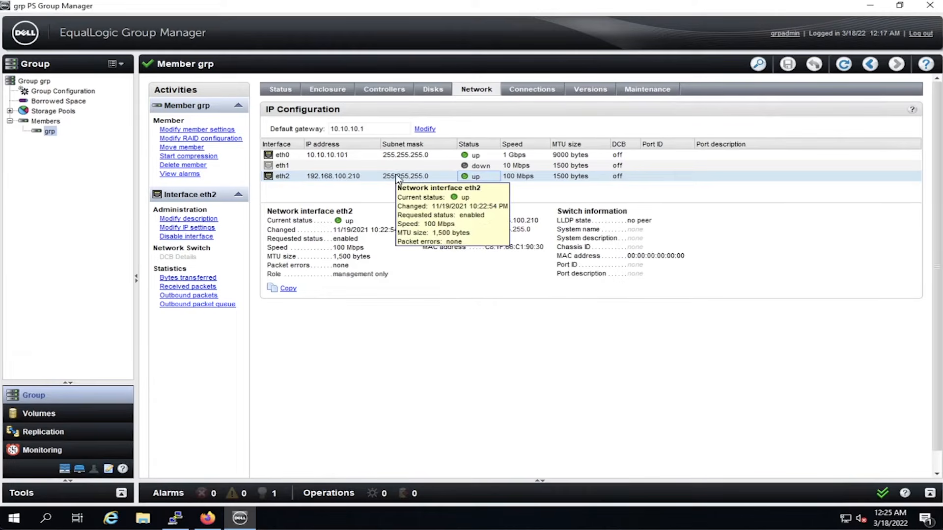
# Set the member's default gateway to 192.168.100.1.
pyautogui.click(376, 131)
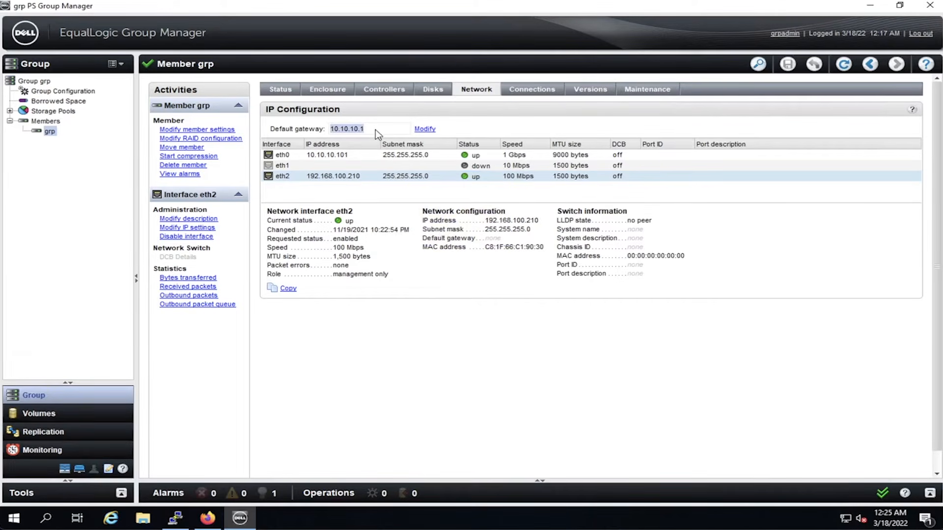
pyautogui.click(425, 130)
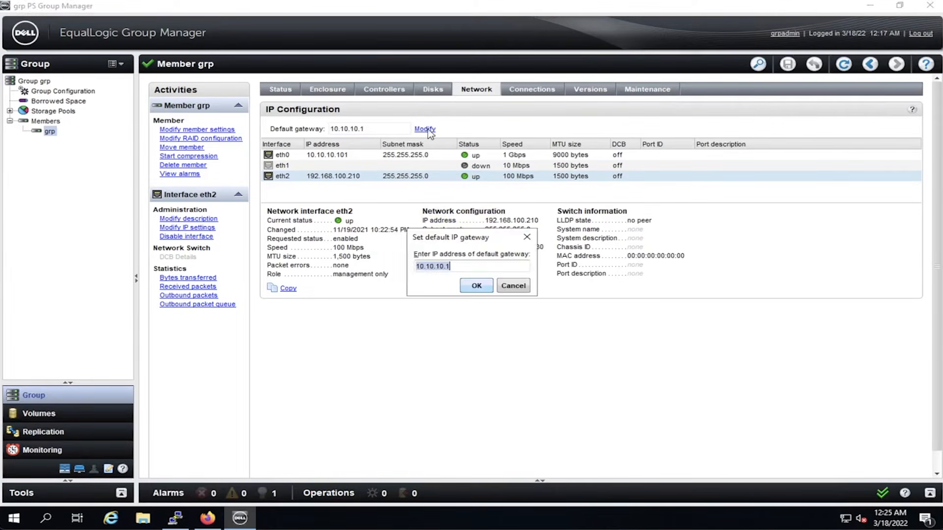
pyautogui.write('192.168.100')
pyautogui.click(476, 286)
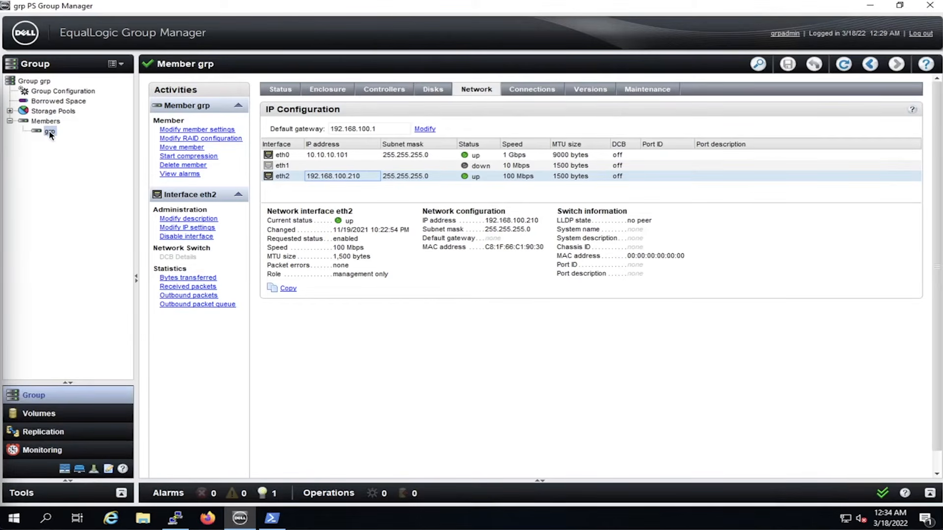
# Review the member's general status, RAID verification progress and space utilization.
pyautogui.click(282, 90)
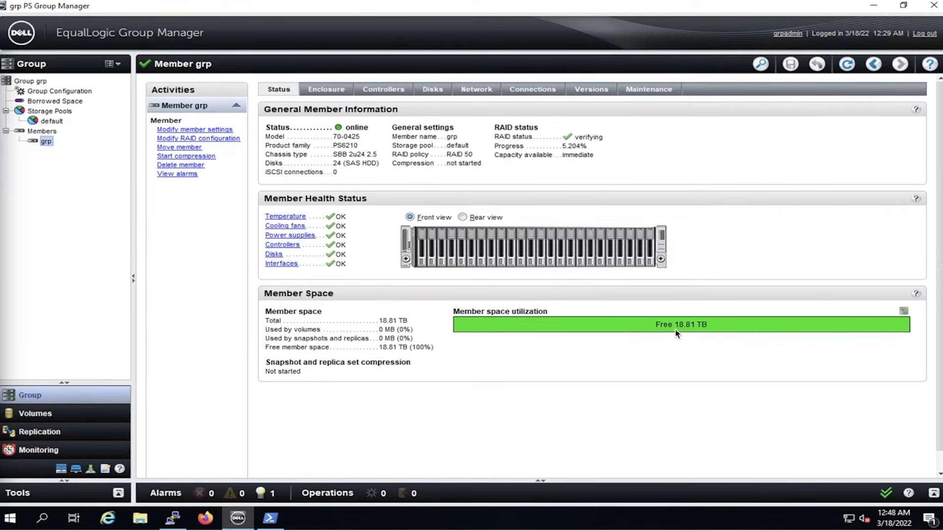
pyautogui.moveTo(676, 330)
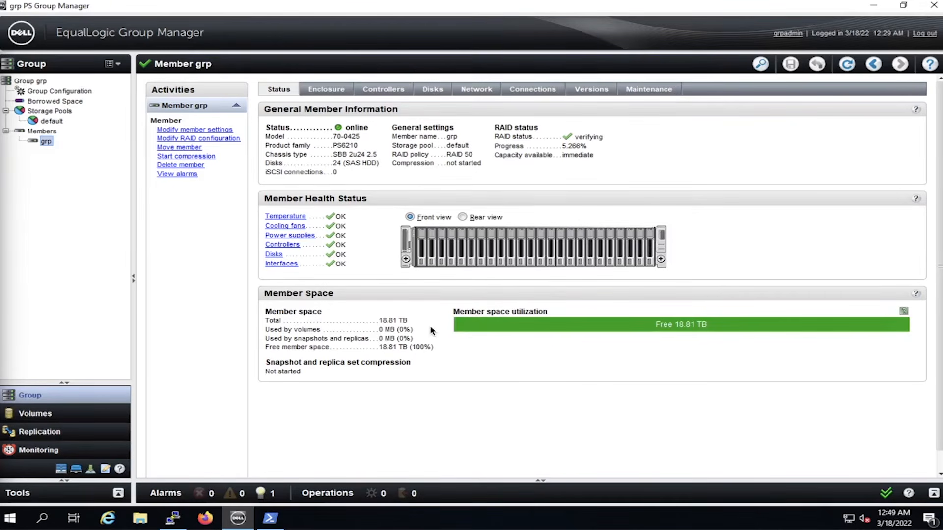
# Start creating a volume named Volume1 in the default storage pool and continue to its space settings.
pyautogui.click(49, 121)
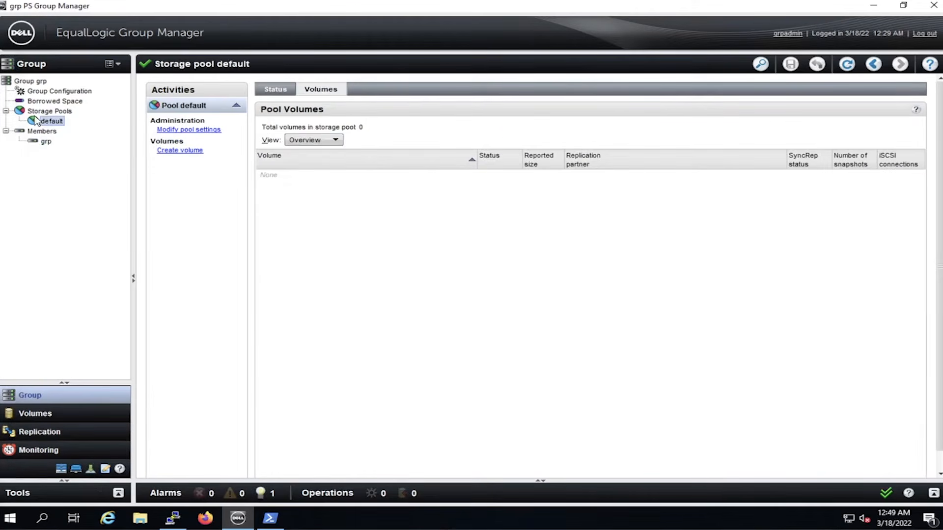
pyautogui.click(43, 112)
pyautogui.click(51, 121)
pyautogui.click(184, 153)
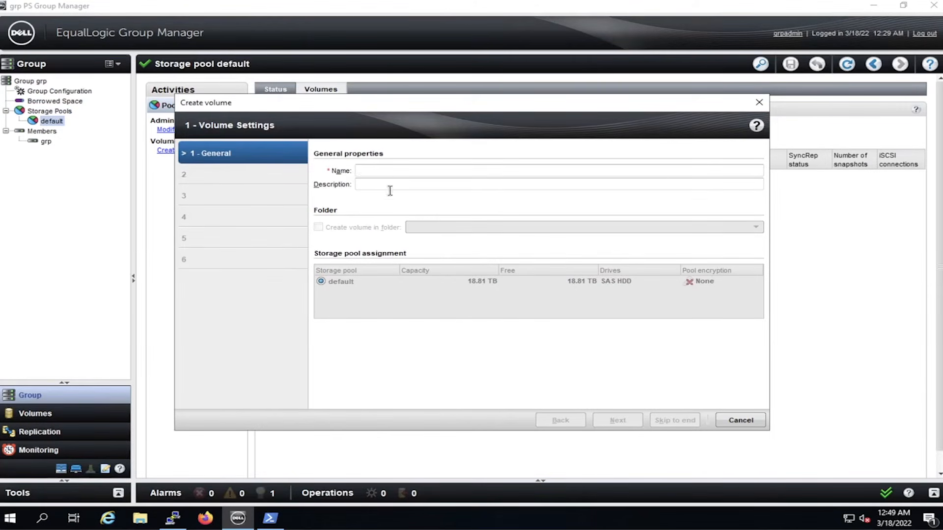
pyautogui.write('Volum')
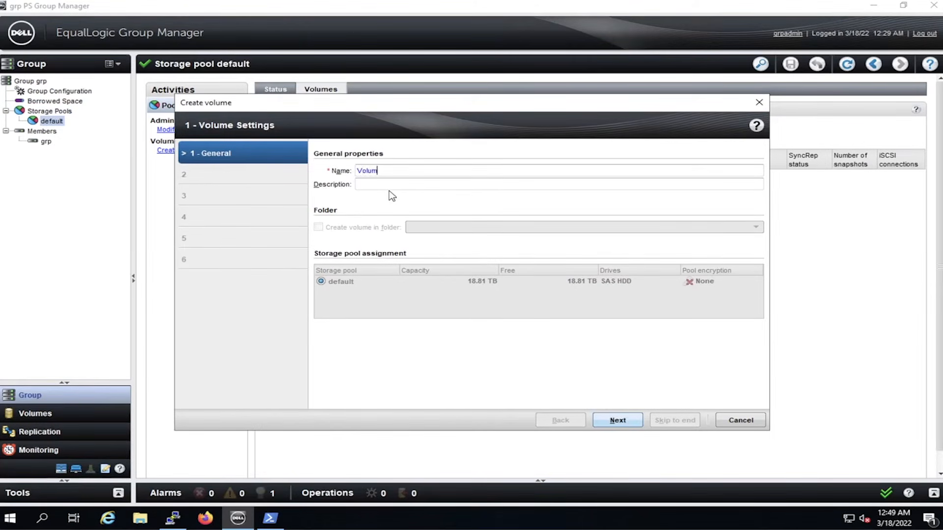
pyautogui.write('e1')
pyautogui.click(624, 421)
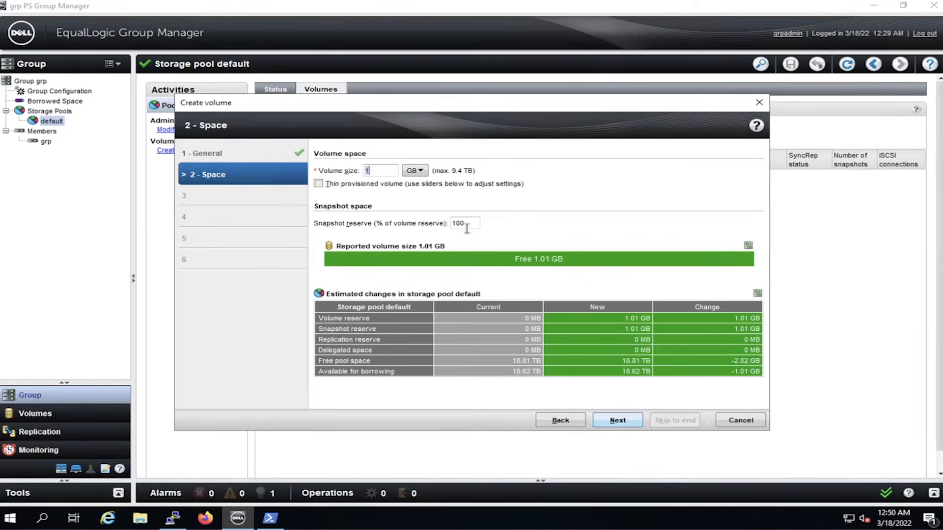
# Set the volume's snapshot reserve to 25% and its size to 15 TB, and continue to the iSCSI access settings.
pyautogui.click(450, 223)
pyautogui.doubleClick(462, 224)
pyautogui.write('25')
pyautogui.click(420, 172)
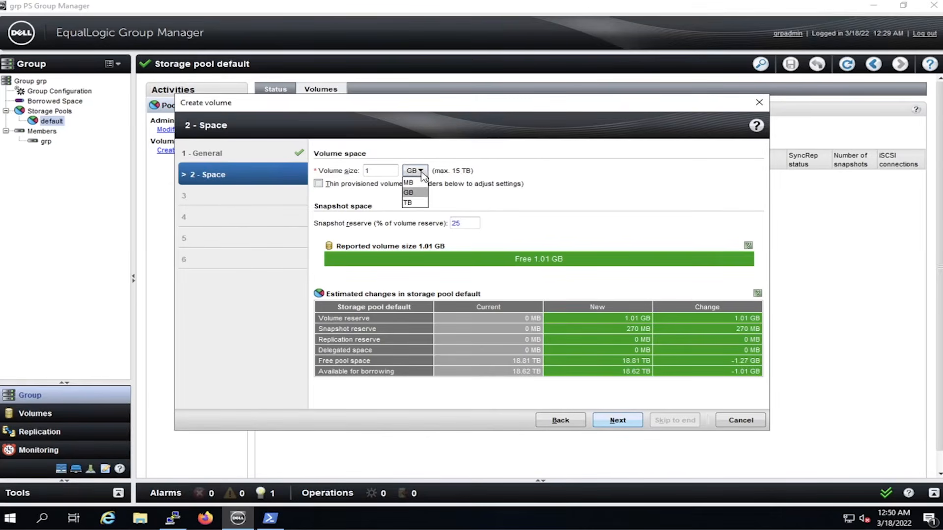
pyautogui.click(413, 203)
pyautogui.click(388, 172)
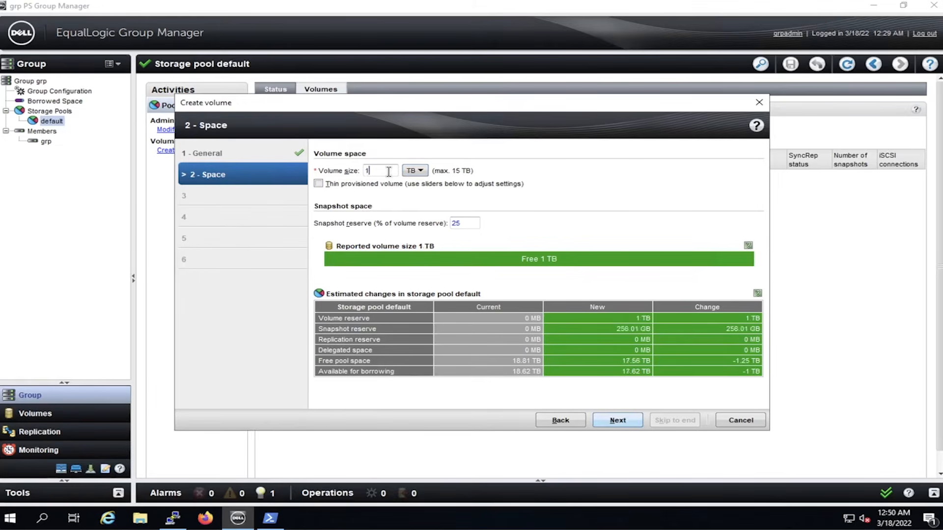
pyautogui.write('5')
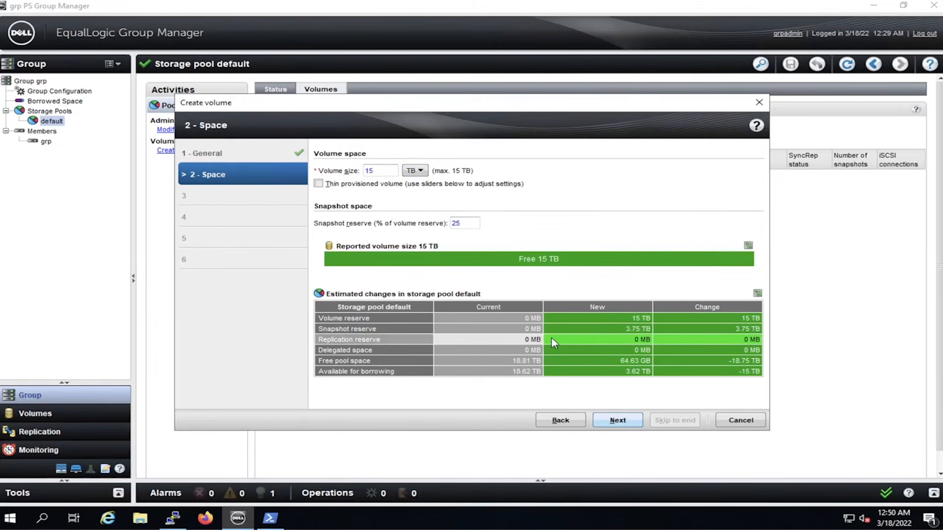
pyautogui.moveTo(552, 339)
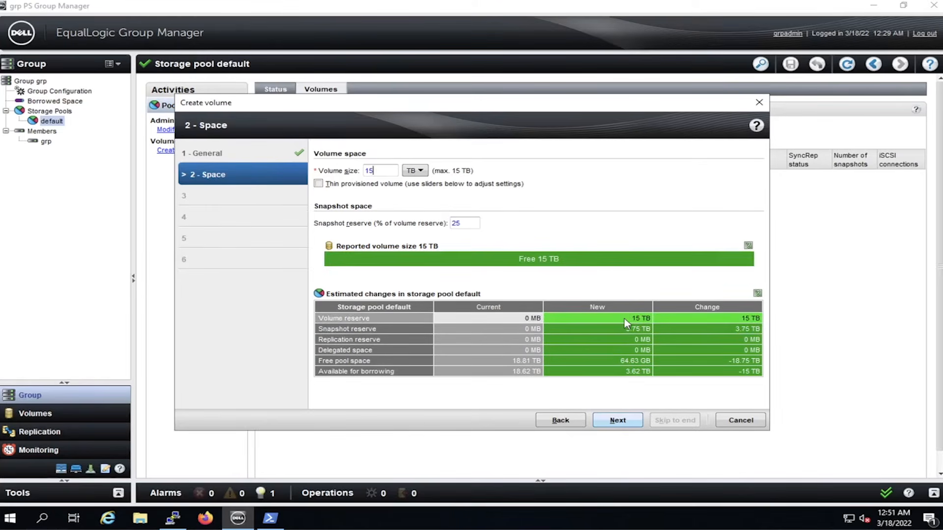
pyautogui.moveTo(626, 319)
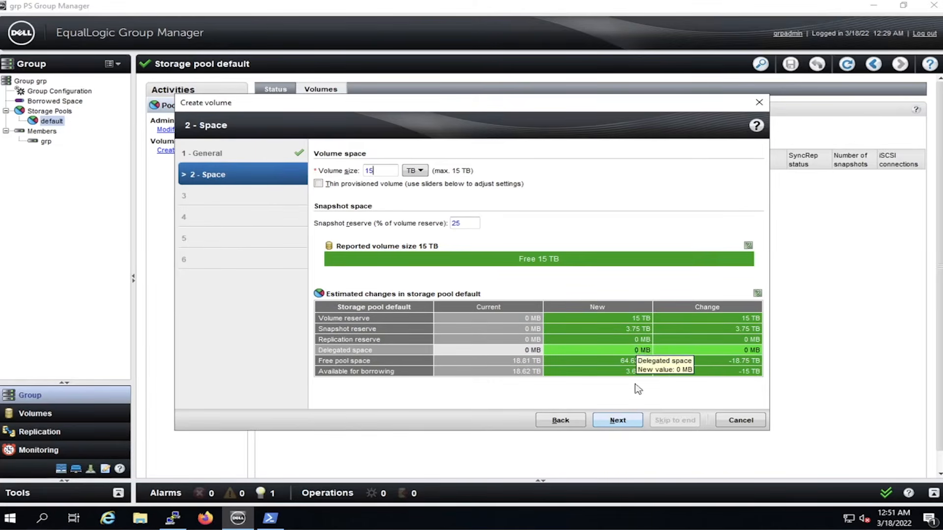
pyautogui.click(618, 421)
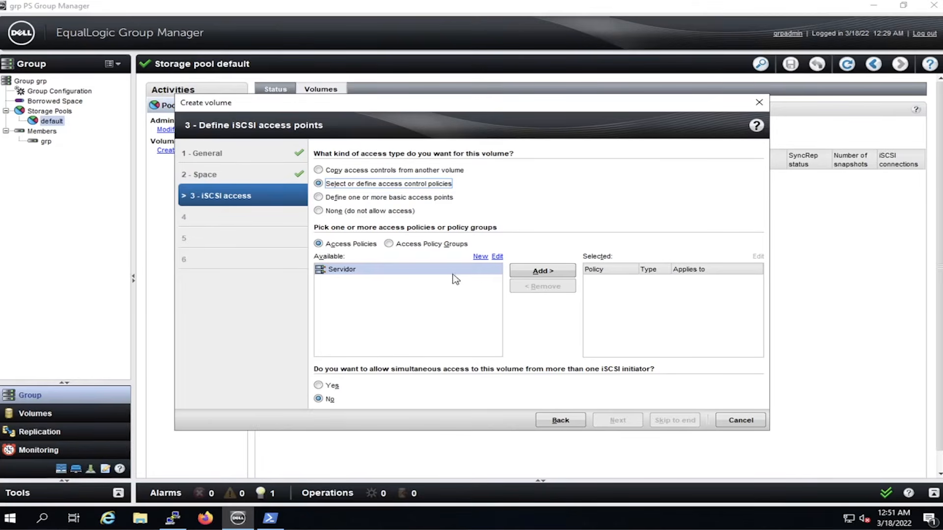
# Add an access point with the default wildcard IP address to the Servidor access policy and save the policy.
pyautogui.click(351, 244)
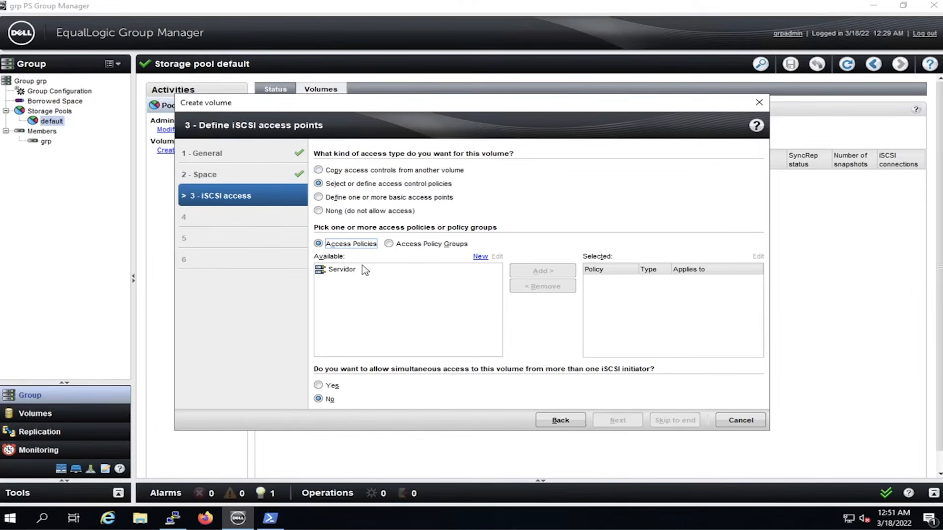
pyautogui.click(339, 271)
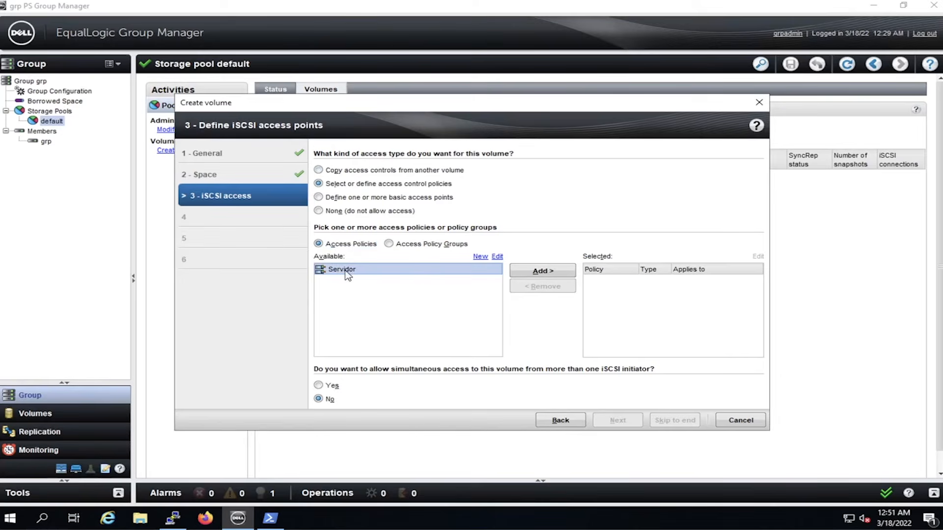
pyautogui.click(497, 257)
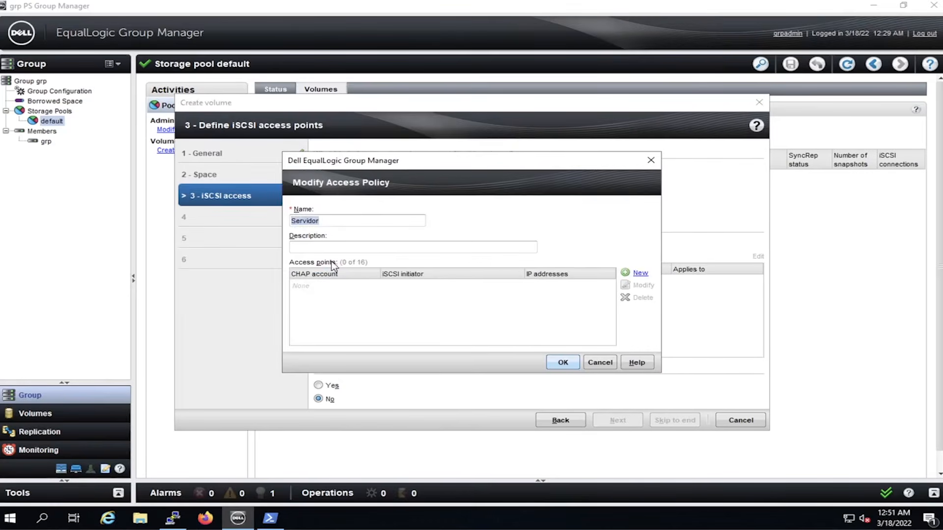
pyautogui.click(329, 294)
pyautogui.moveTo(409, 161); pyautogui.dragTo(521, 193)
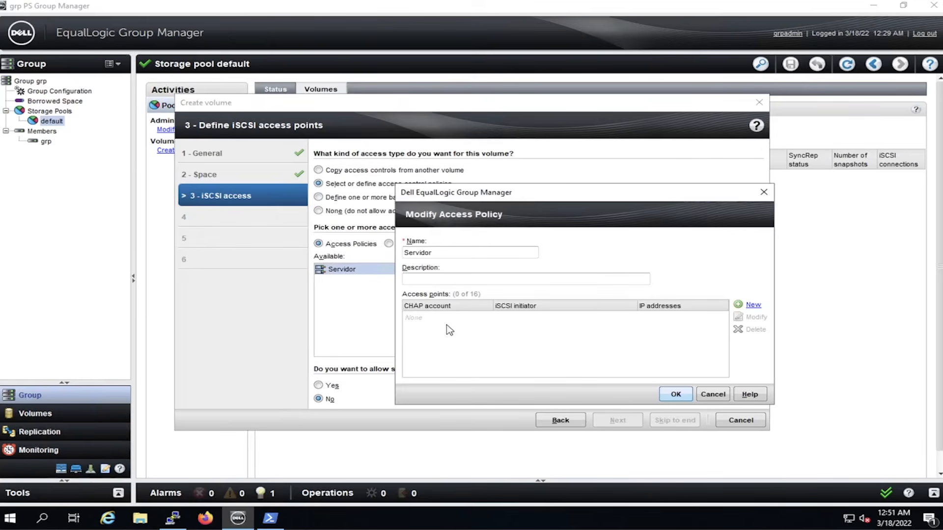
pyautogui.click(753, 305)
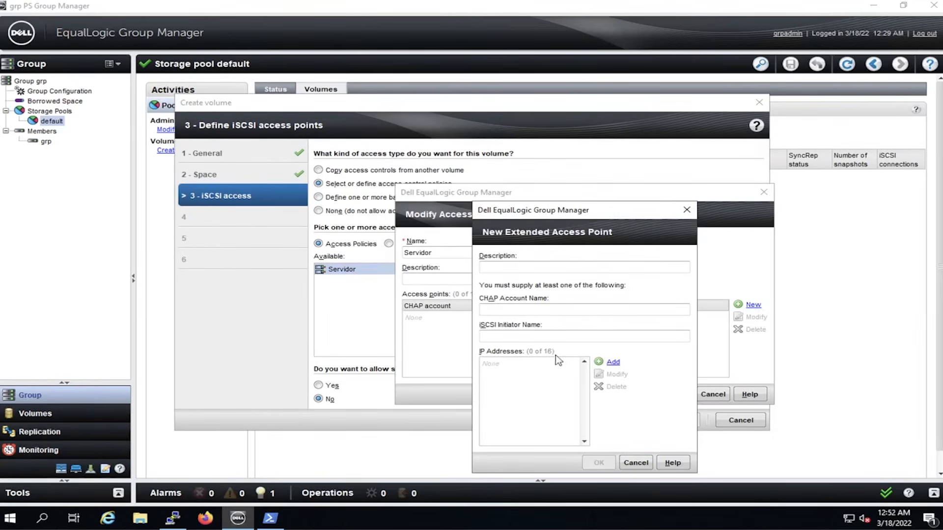
pyautogui.click(613, 362)
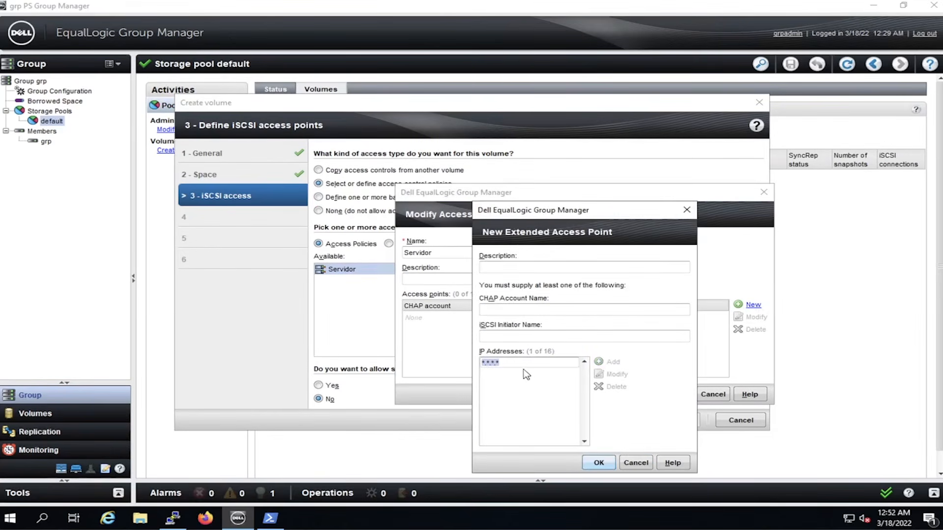
pyautogui.press('Return')
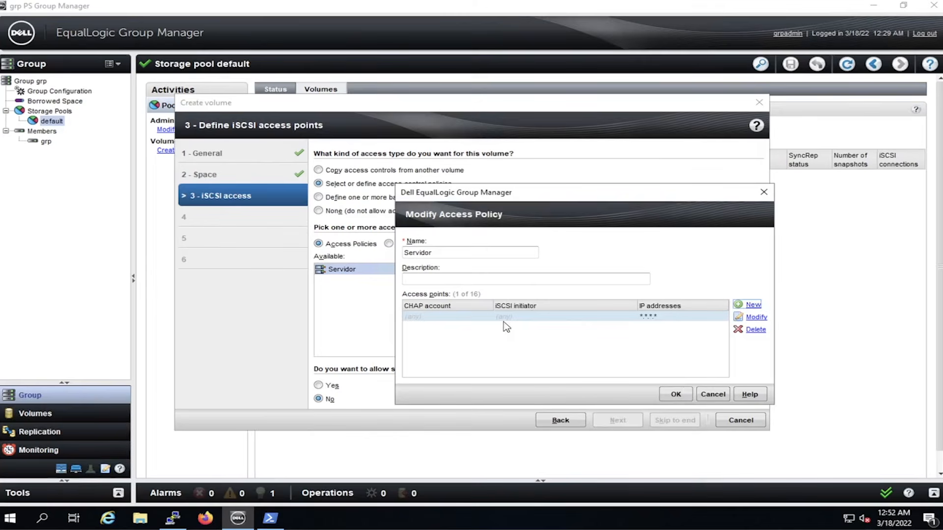
pyautogui.click(677, 399)
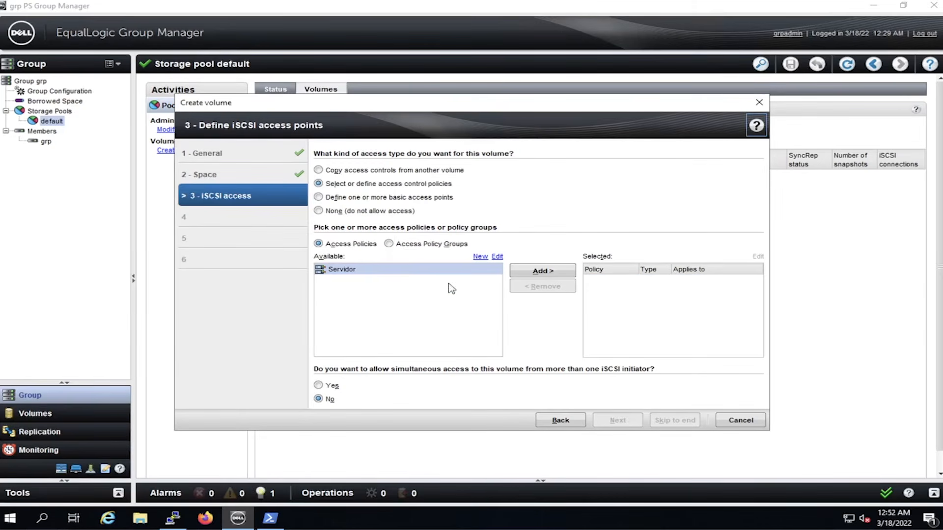
# Assign the Servidor access policy to the volume and continue to the volume's tags.
pyautogui.click(408, 268)
pyautogui.click(531, 270)
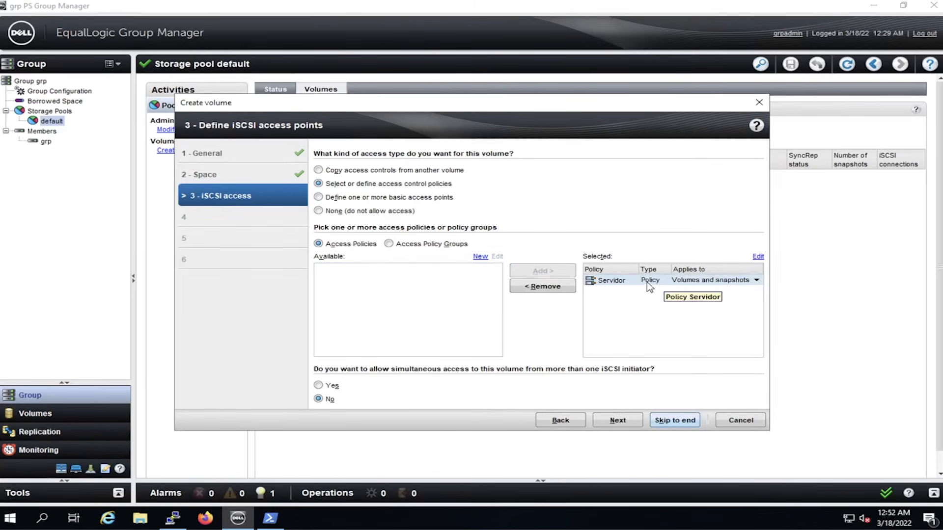
pyautogui.click(617, 420)
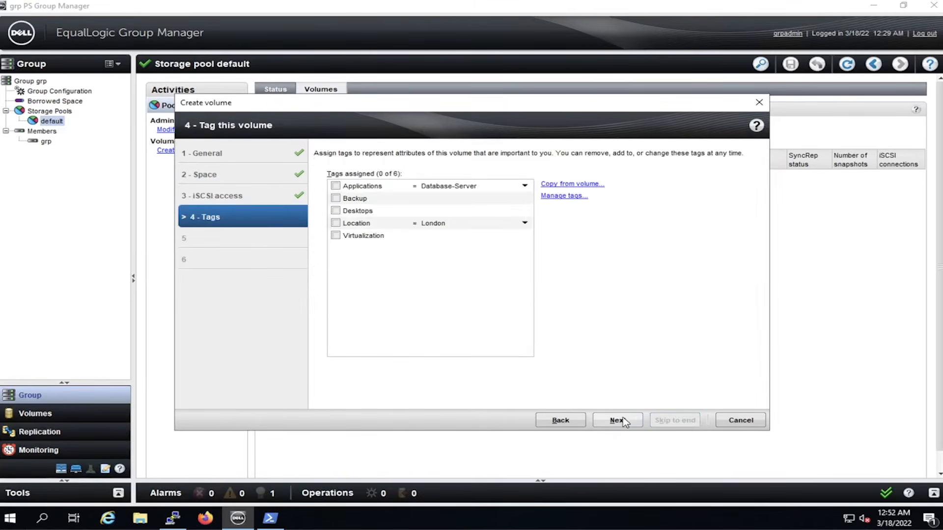
# Tag the volume with the Applications value File-Server and continue to the sector size settings.
pyautogui.click(525, 186)
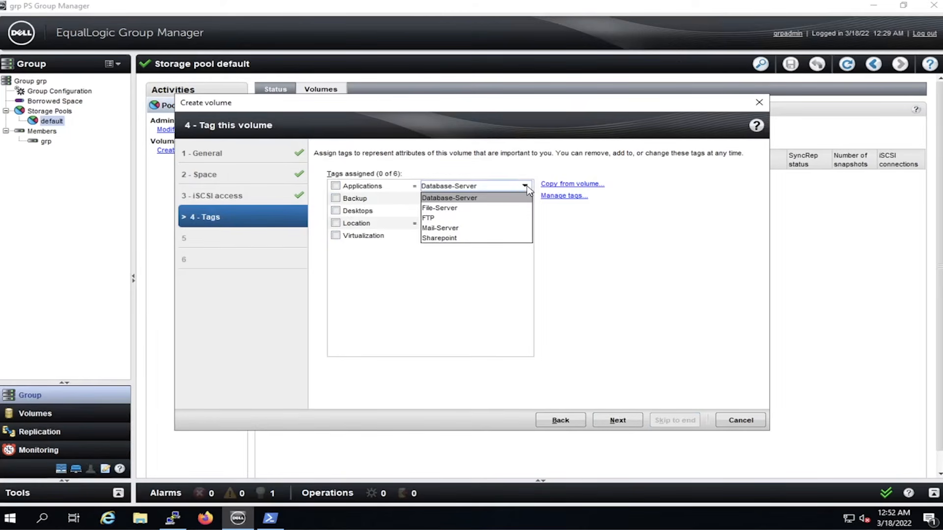
pyautogui.click(451, 208)
pyautogui.click(632, 422)
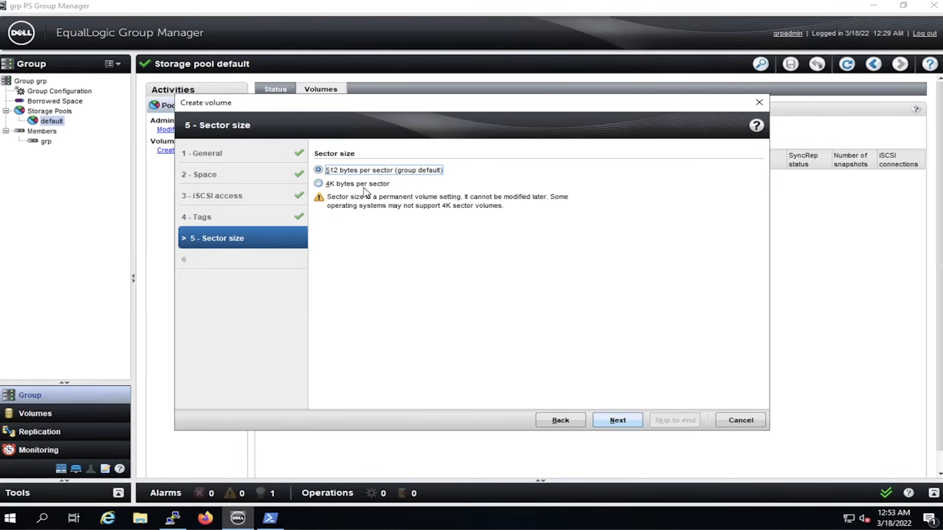
# Keep the sector size at 512 bytes per sector and create Volume1, accepting a size greater than 2 TB.
pyautogui.click(621, 421)
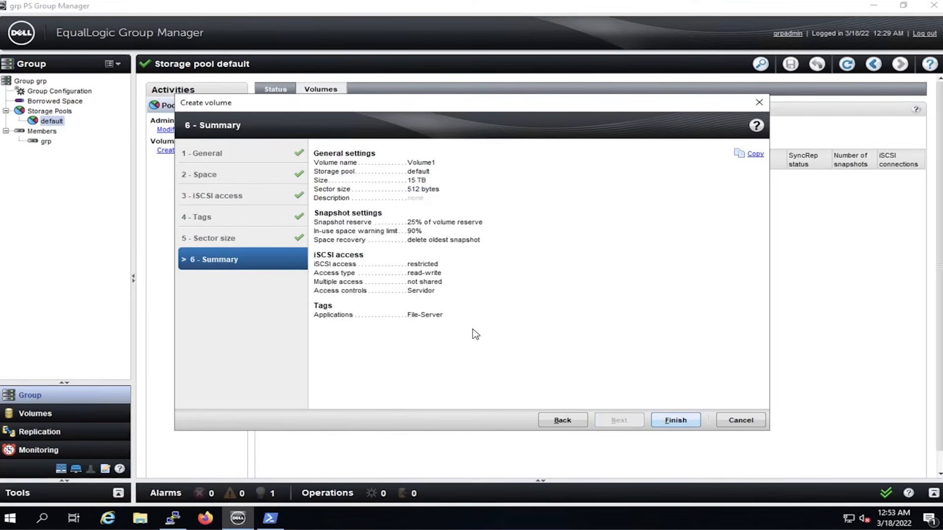
pyautogui.press('Return')
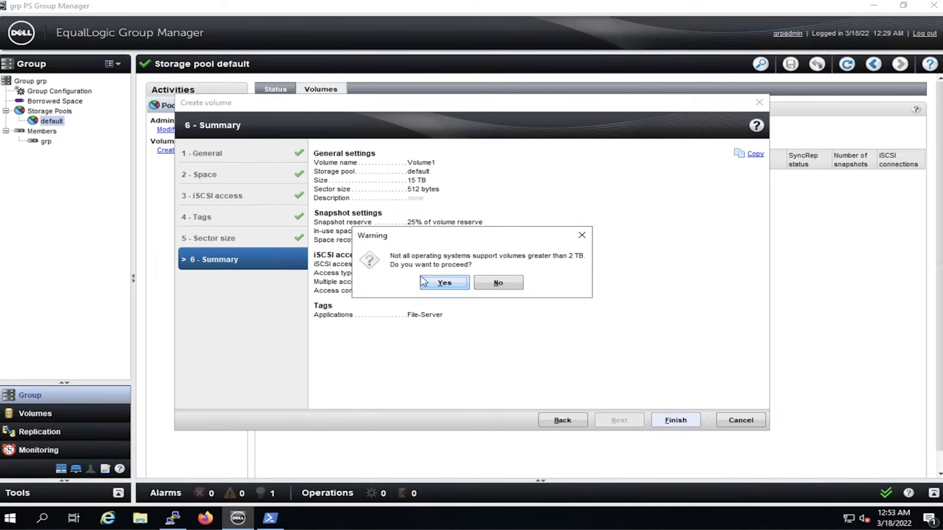
pyautogui.click(443, 283)
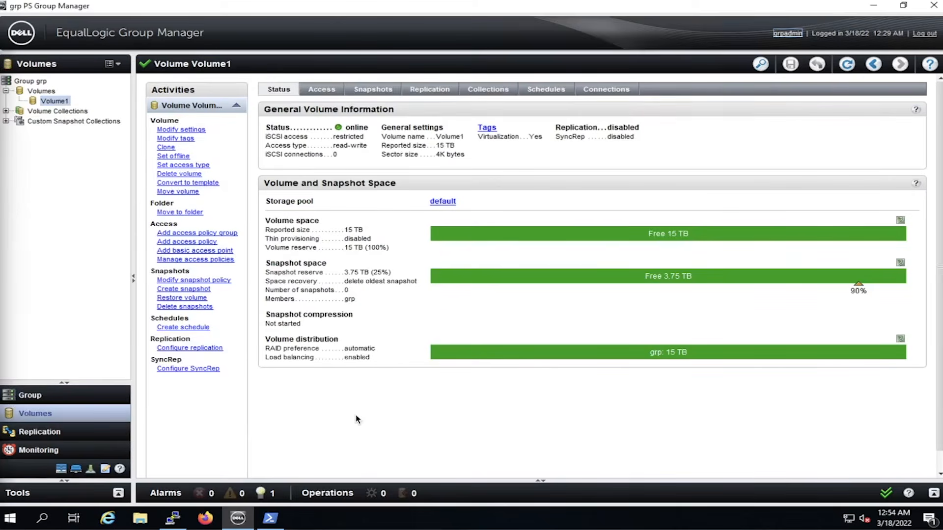
# Review Volume1's status, iSCSI connections, replication, snapshots, collections and the access points of its Servidor access policy.
pyautogui.moveTo(552, 231)
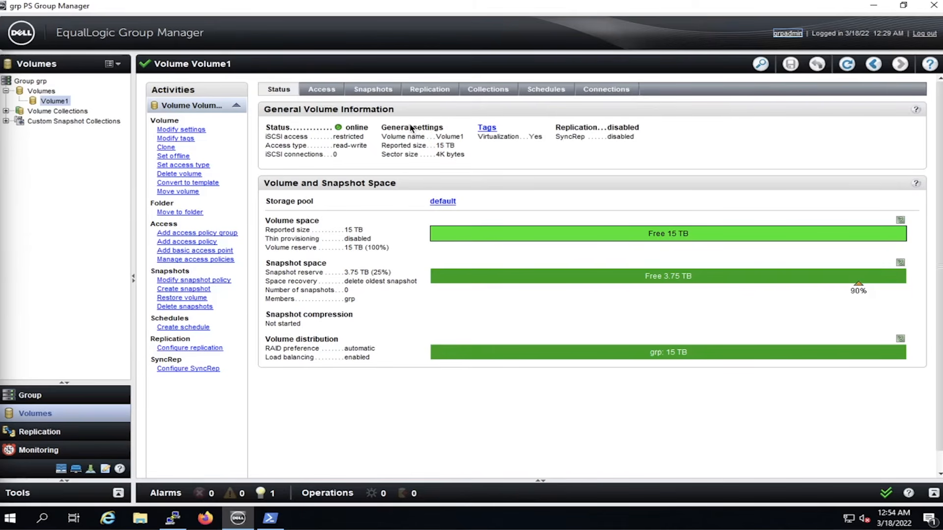
pyautogui.click(597, 92)
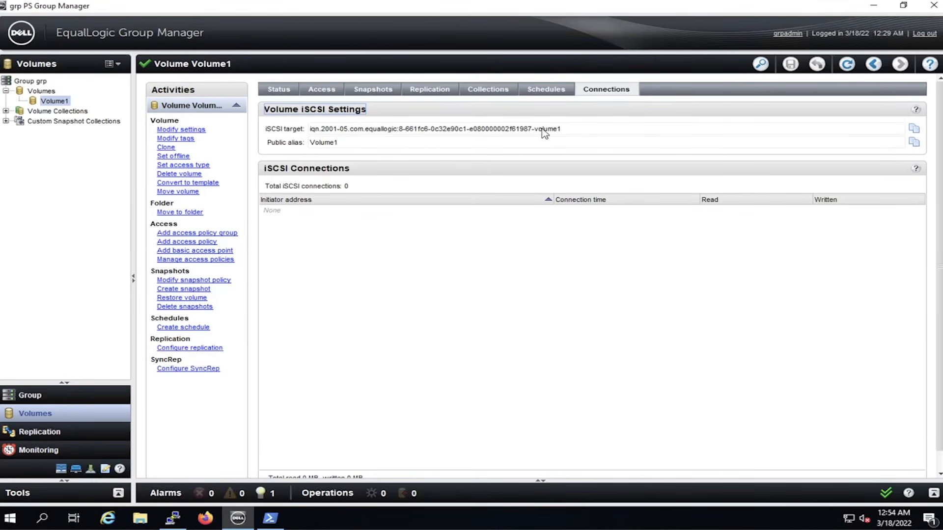
pyautogui.click(431, 92)
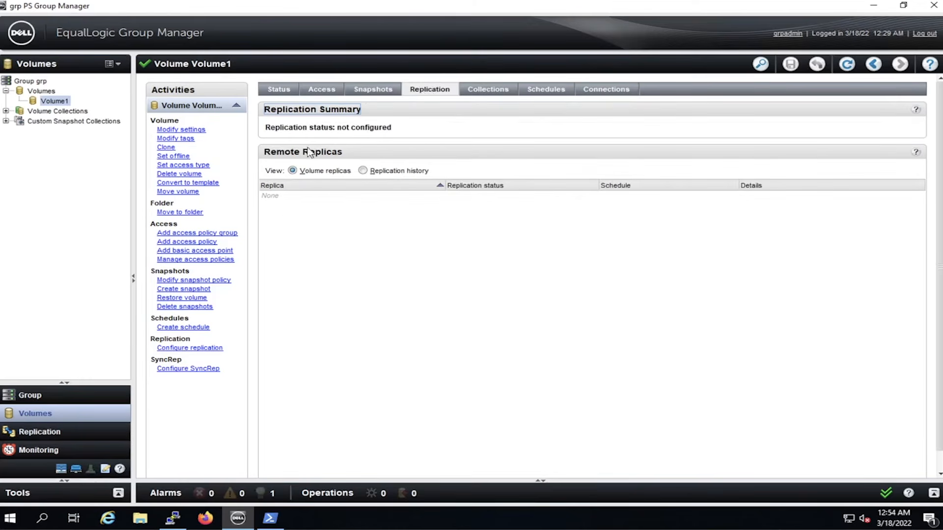
pyautogui.click(375, 90)
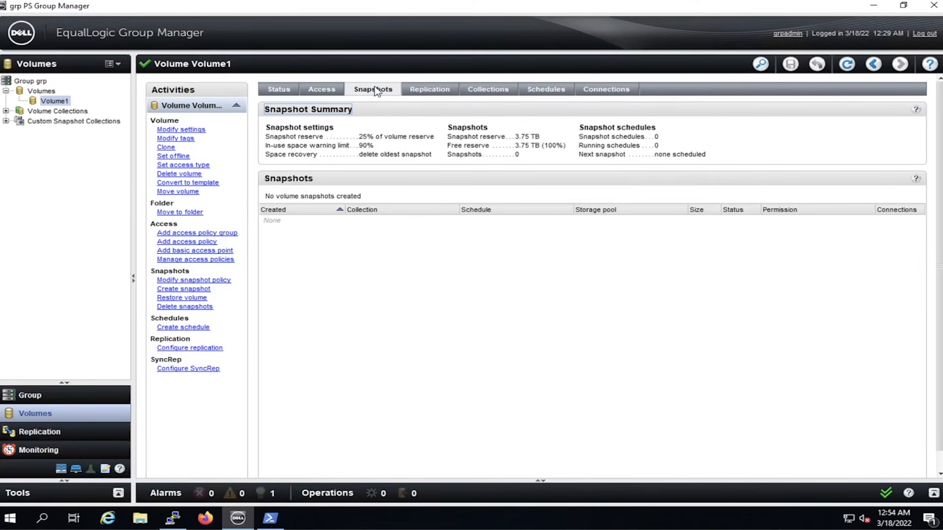
pyautogui.click(499, 96)
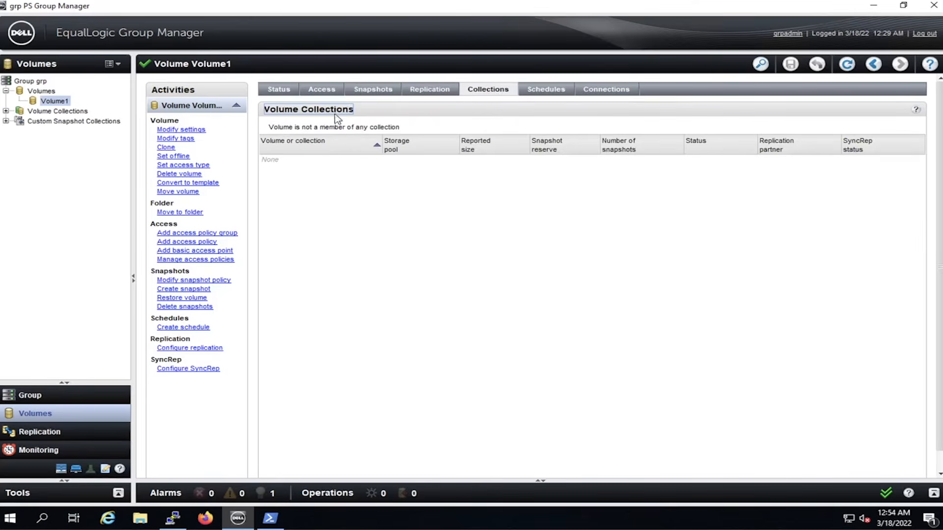
pyautogui.click(325, 92)
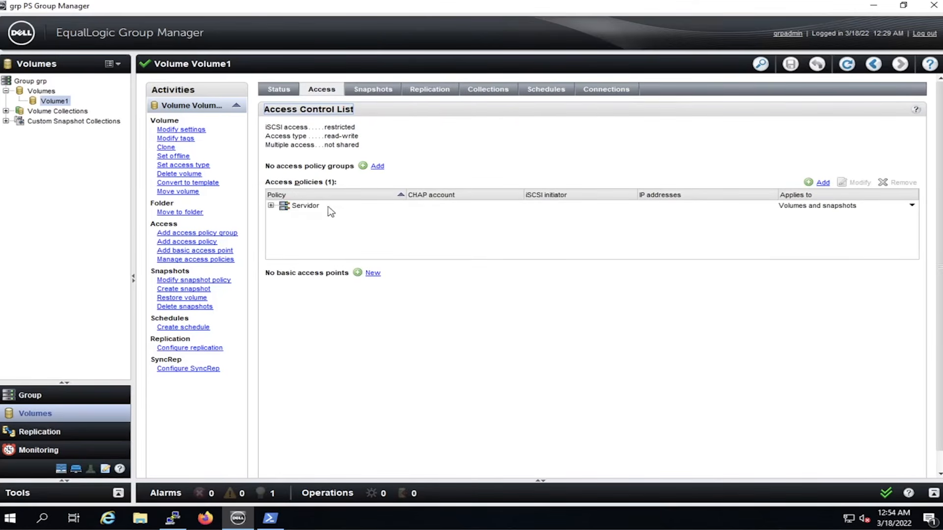
pyautogui.click(271, 206)
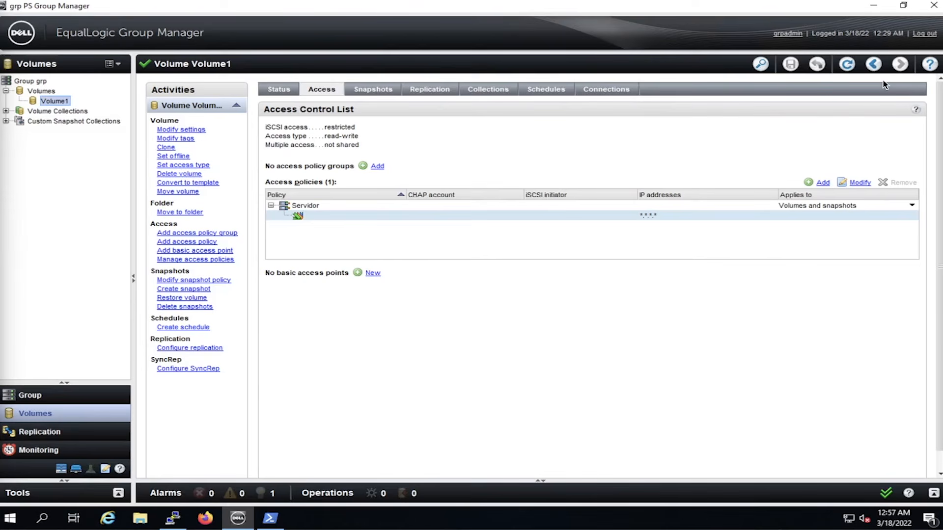
# Switch to the Windows iSCSI Initiator and start the Microsoft iSCSI service.
pyautogui.click(876, 10)
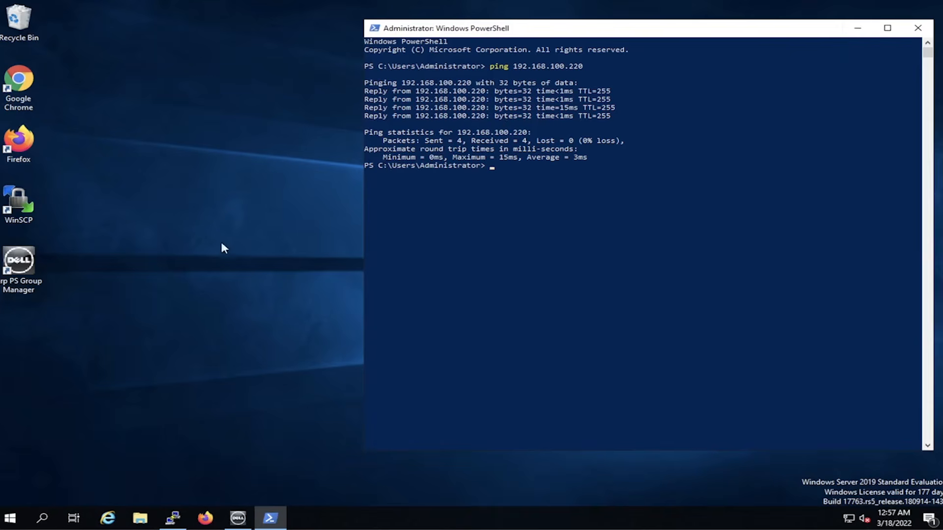
pyautogui.click(10, 520)
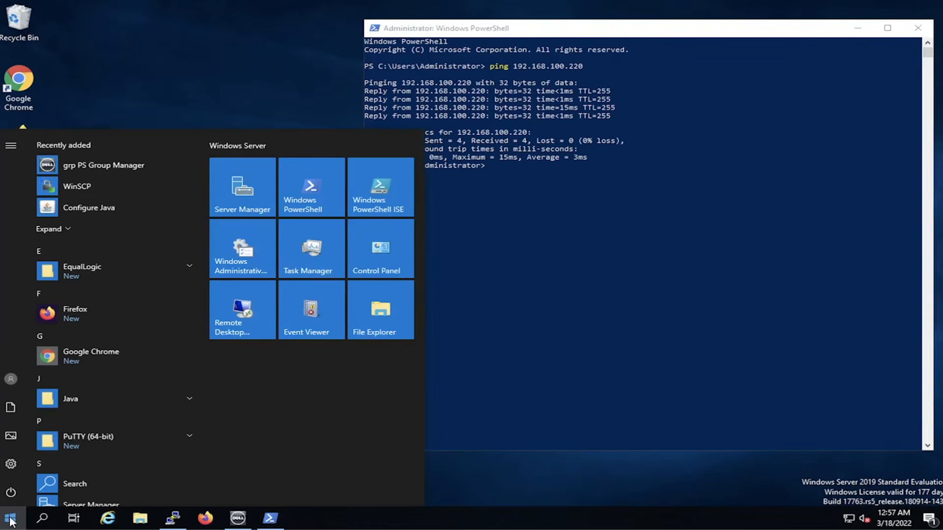
pyautogui.write('iscs')
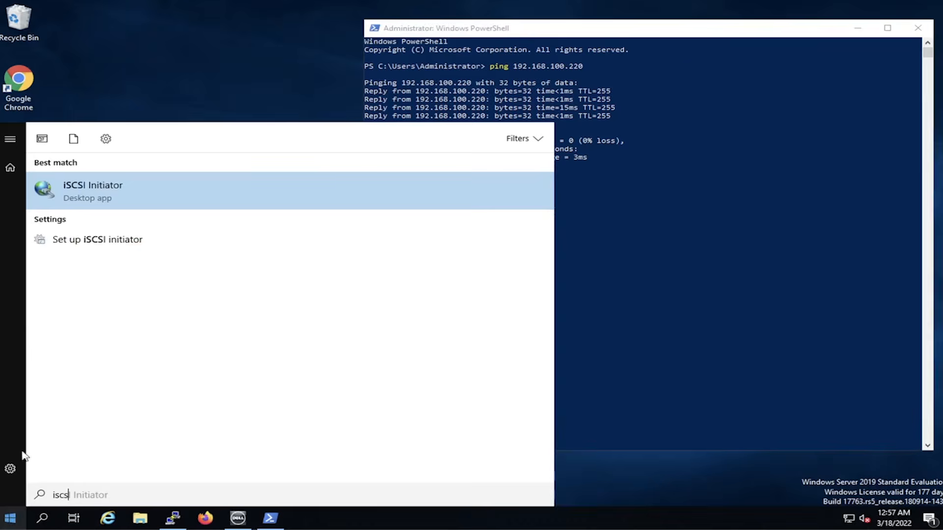
pyautogui.click(109, 198)
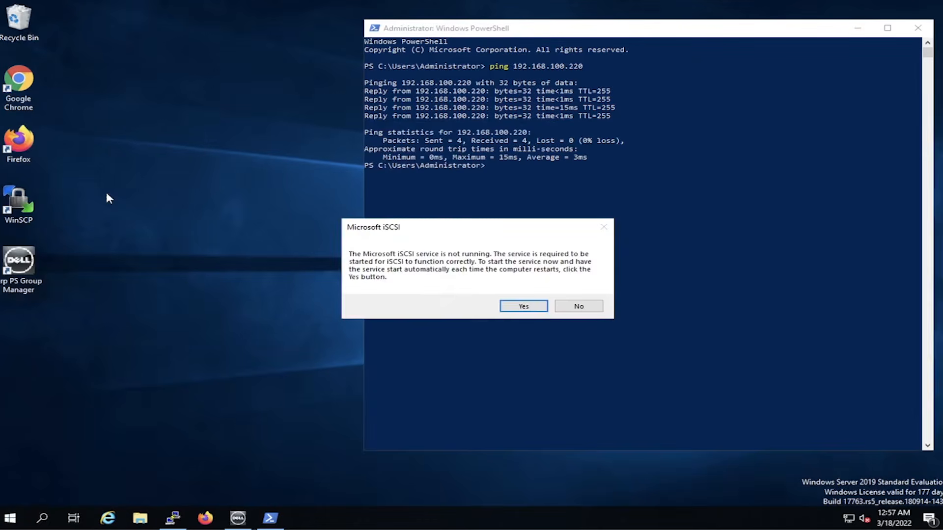
pyautogui.click(523, 308)
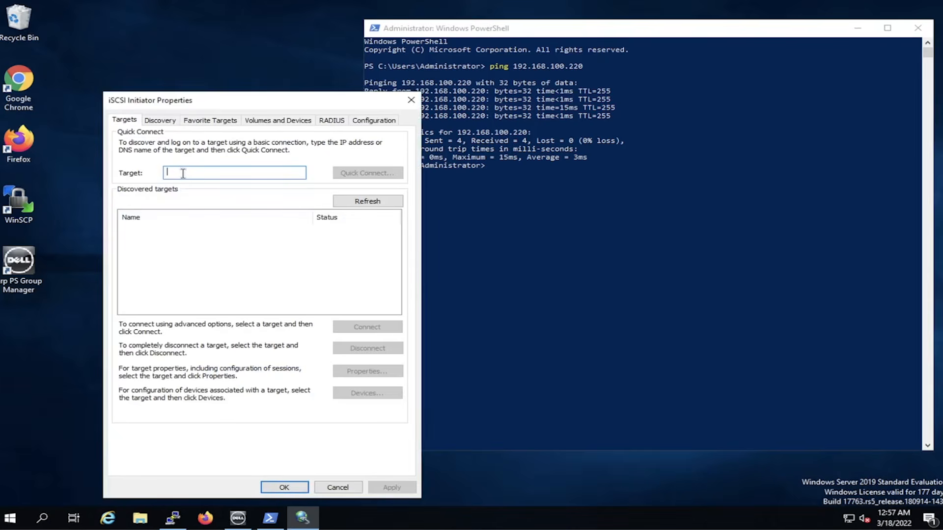
# Quick-connect the iSCSI Initiator to the target portal at 10.10.10.100 and finish the connection.
pyautogui.write('10')
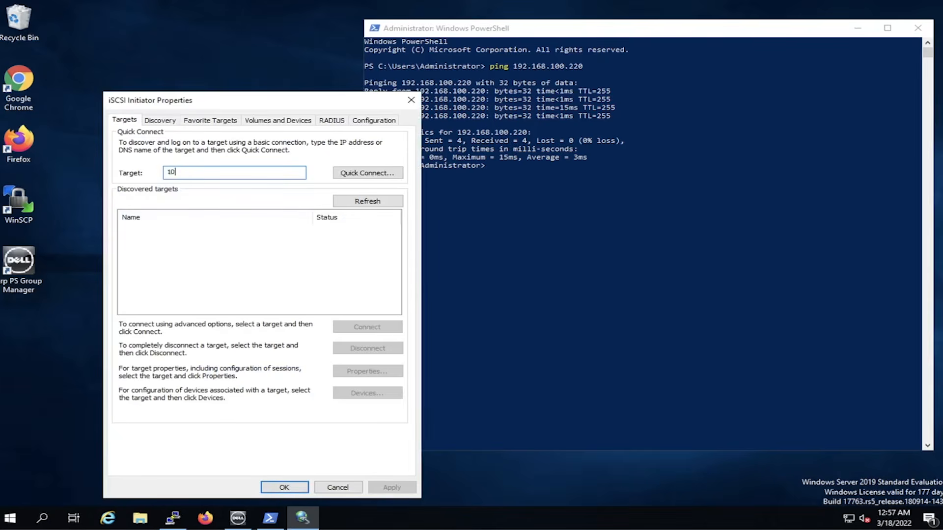
pyautogui.write('.10.10.100')
pyautogui.click(366, 173)
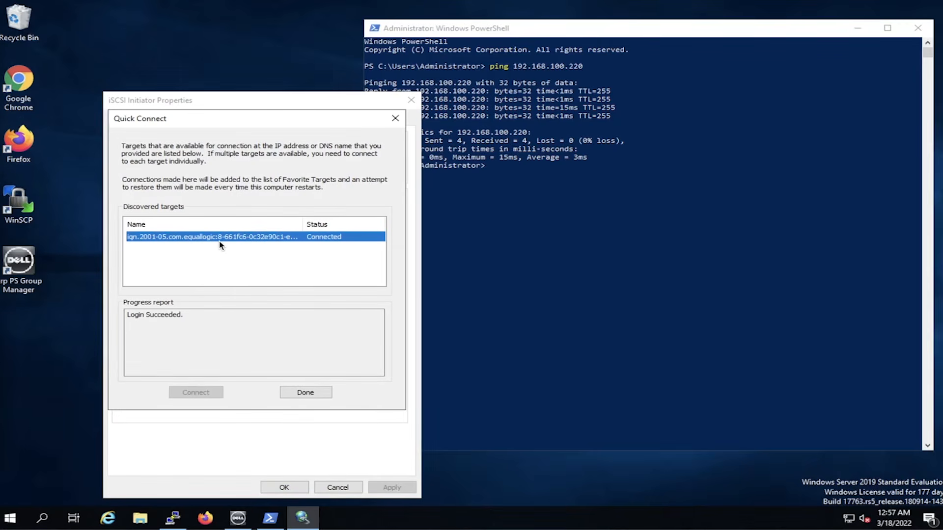
pyautogui.click(305, 393)
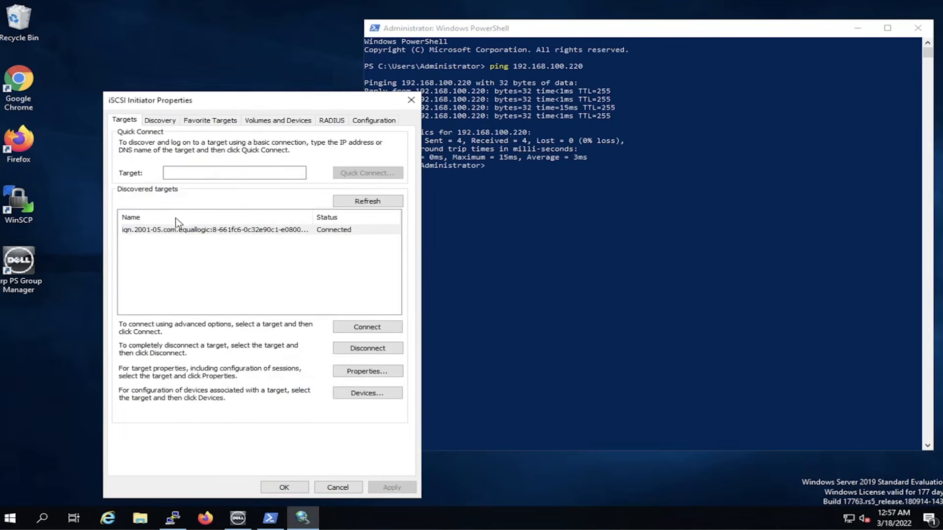
# Auto-configure the connected EqualLogic device in the initiator's volume list and accept the iSCSI Initiator properties.
pyautogui.click(188, 235)
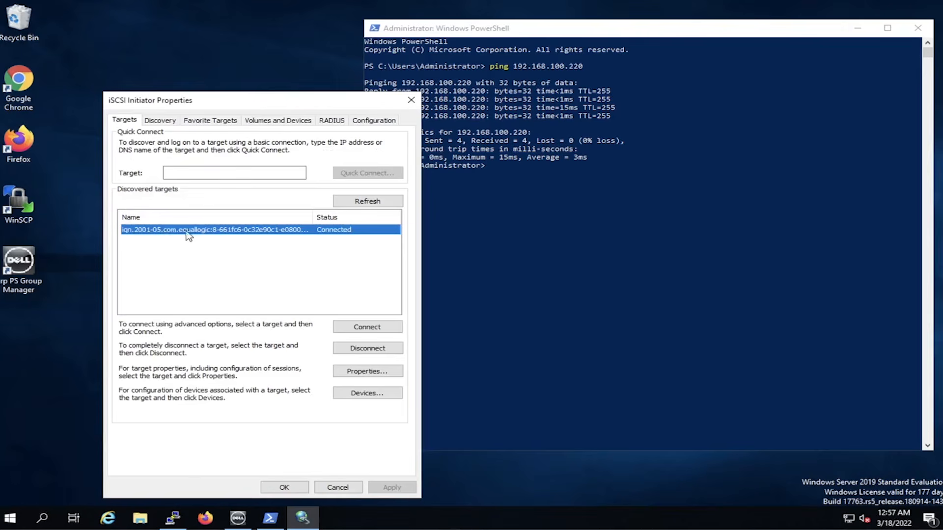
pyautogui.click(292, 124)
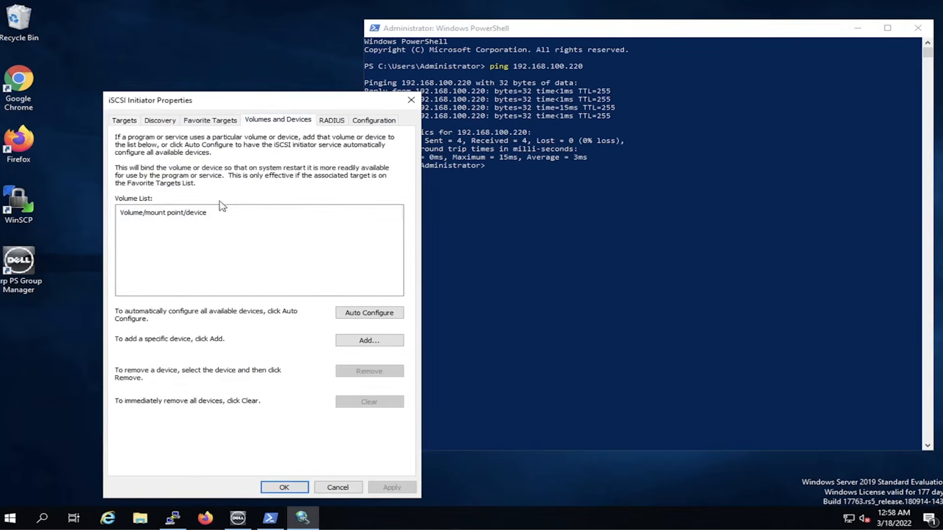
pyautogui.click(355, 314)
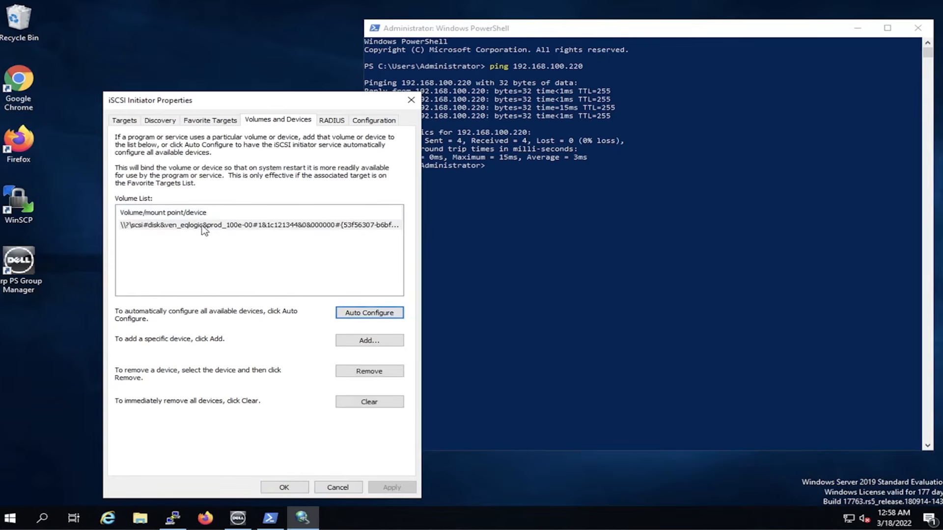
pyautogui.click(123, 122)
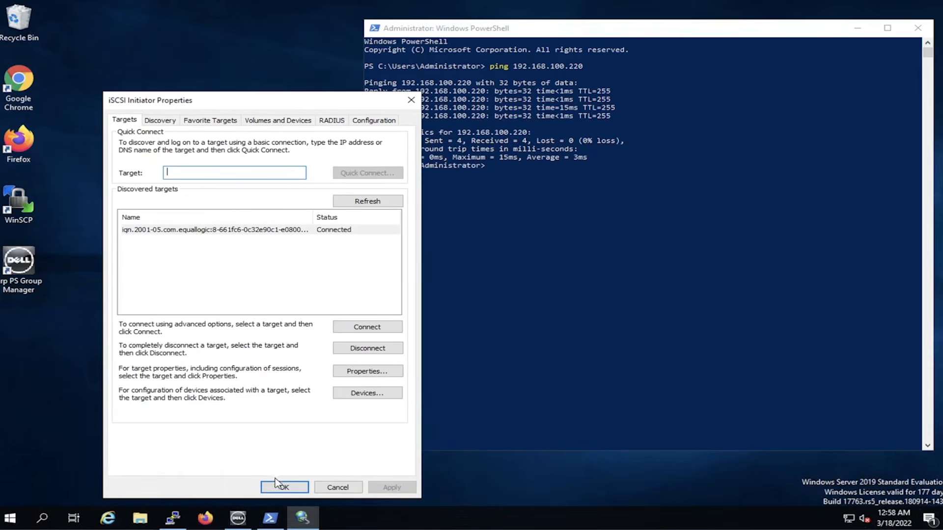
pyautogui.click(277, 485)
# Check the drives listed under This PC in File Explorer and switch to Disk Management.
pyautogui.click(140, 518)
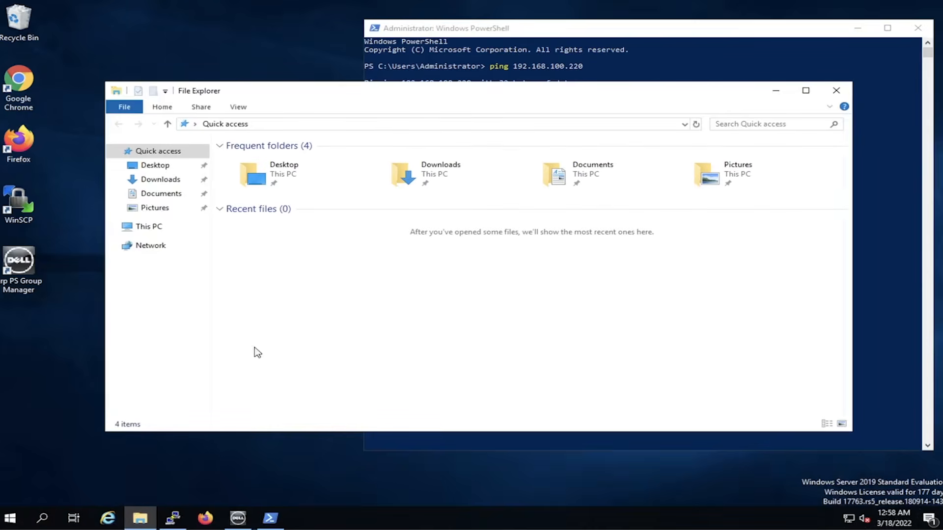
pyautogui.click(148, 227)
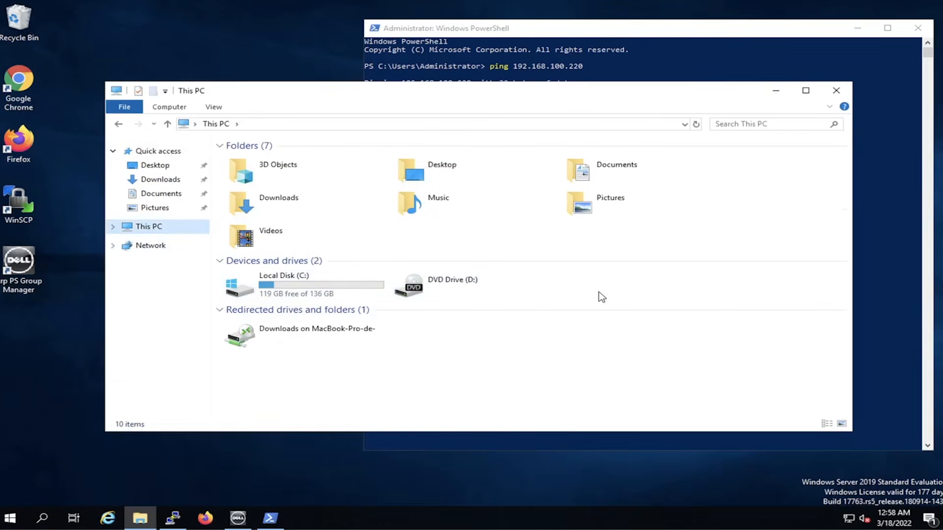
pyautogui.rightClick(9, 523)
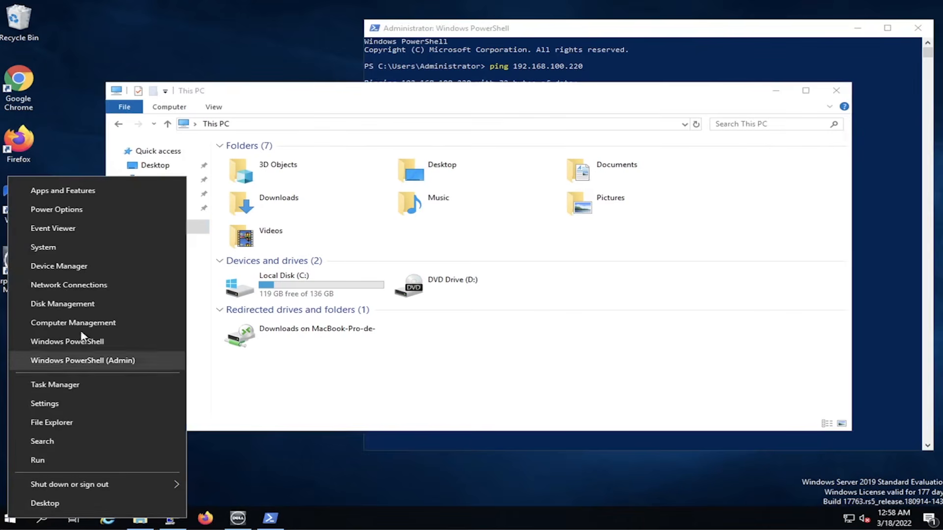
pyautogui.click(75, 304)
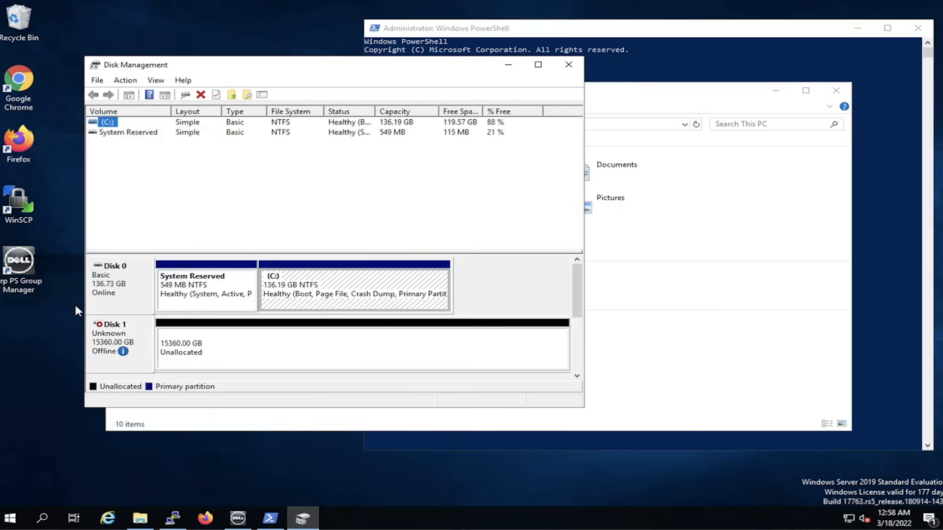
# Bring the offline Disk 1 online in Disk Management.
pyautogui.click(123, 351)
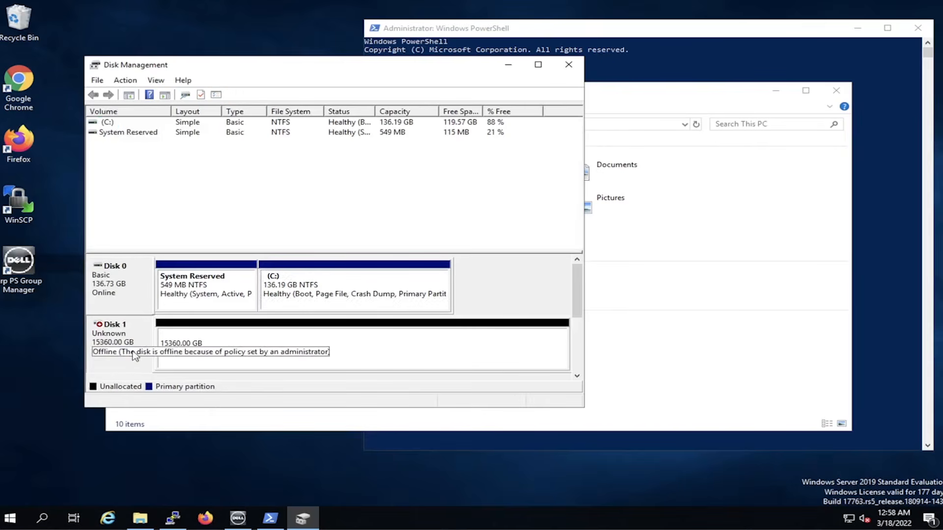
pyautogui.click(204, 347)
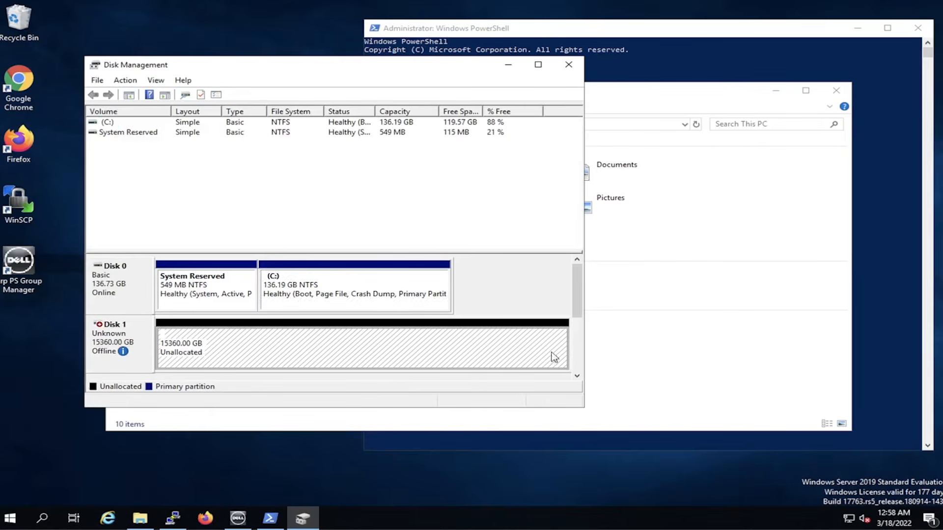
pyautogui.rightClick(114, 347)
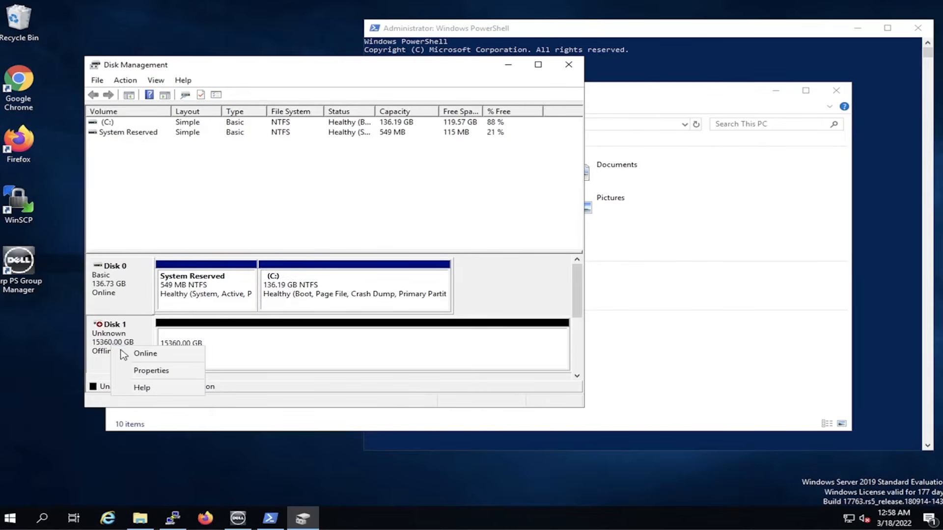
pyautogui.click(144, 353)
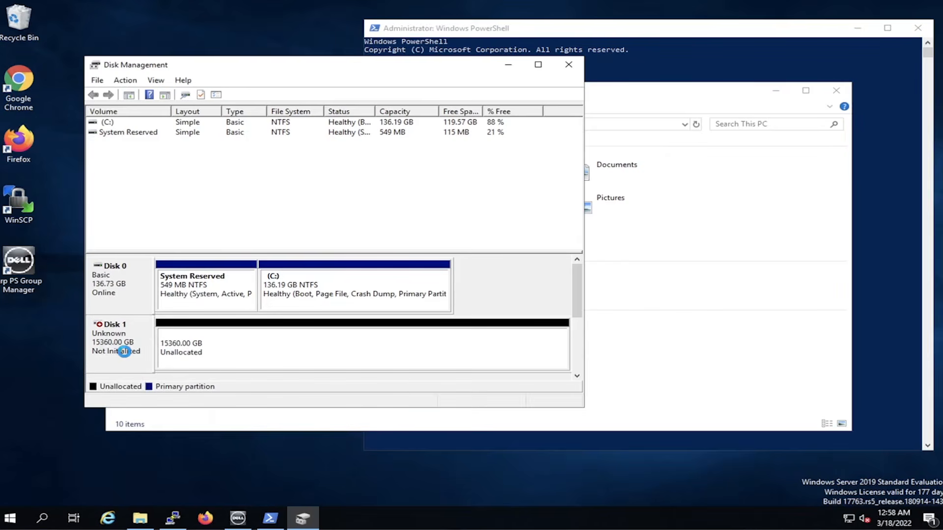
# Initialize Disk 1 with the GPT (GUID Partition Table) partition style.
pyautogui.rightClick(211, 354)
pyautogui.rightClick(130, 344)
pyautogui.click(162, 348)
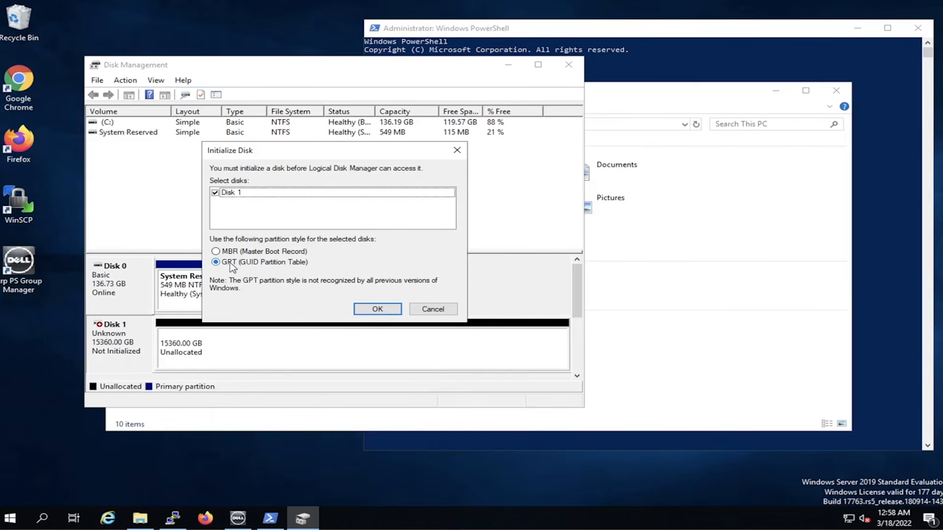
pyautogui.click(379, 308)
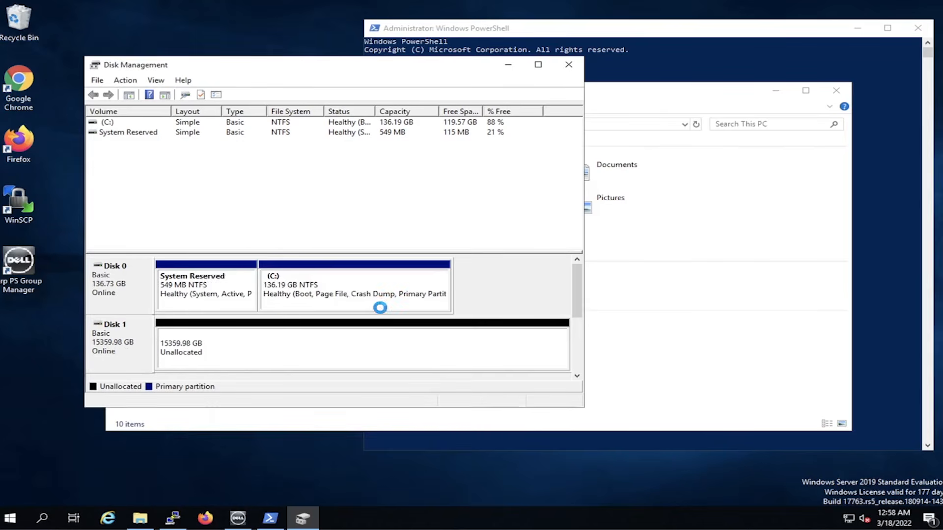
# Start a new simple volume on Disk 1's unallocated space using the full 15728622 MB and assign drive letter E.
pyautogui.rightClick(211, 349)
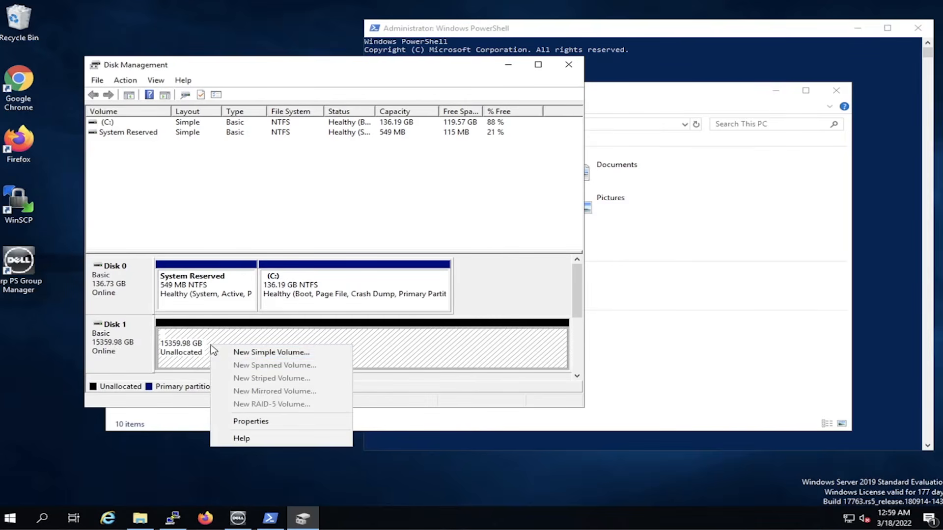
pyautogui.click(235, 353)
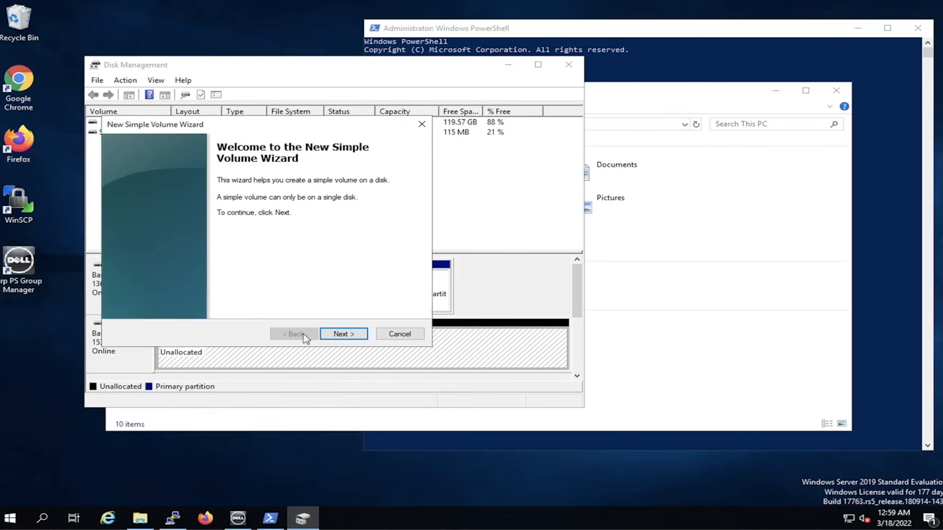
pyautogui.click(350, 338)
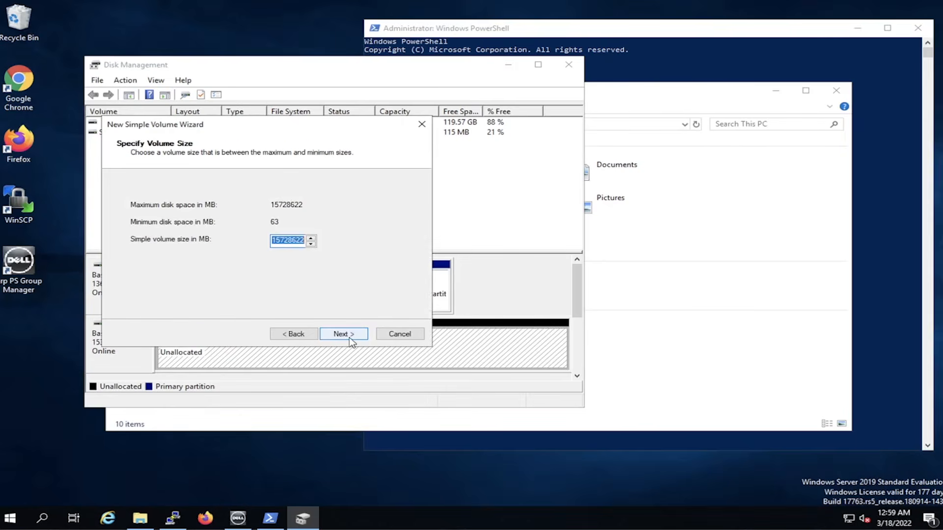
pyautogui.click(351, 338)
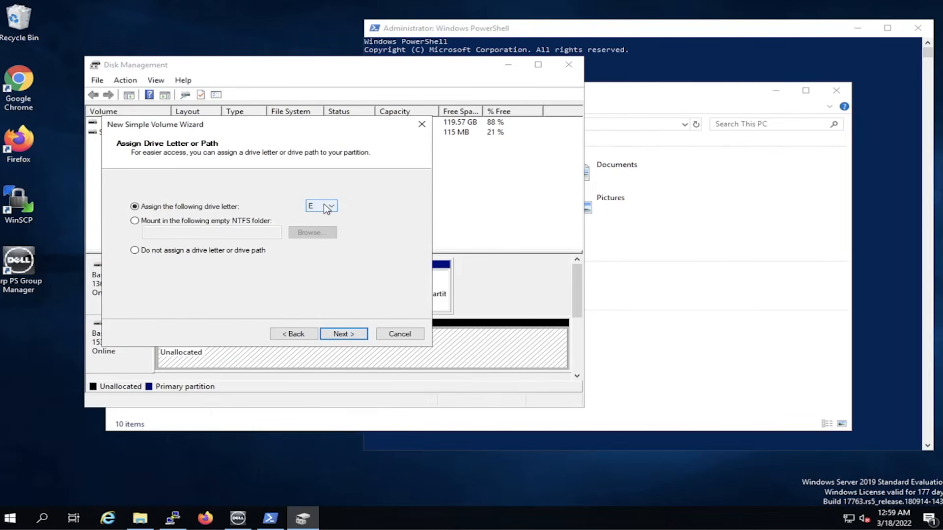
pyautogui.click(342, 334)
# Label the new volume Equallogic and quick-format it as NTFS with the default allocation unit size.
pyautogui.doubleClick(296, 267)
pyautogui.click(298, 268)
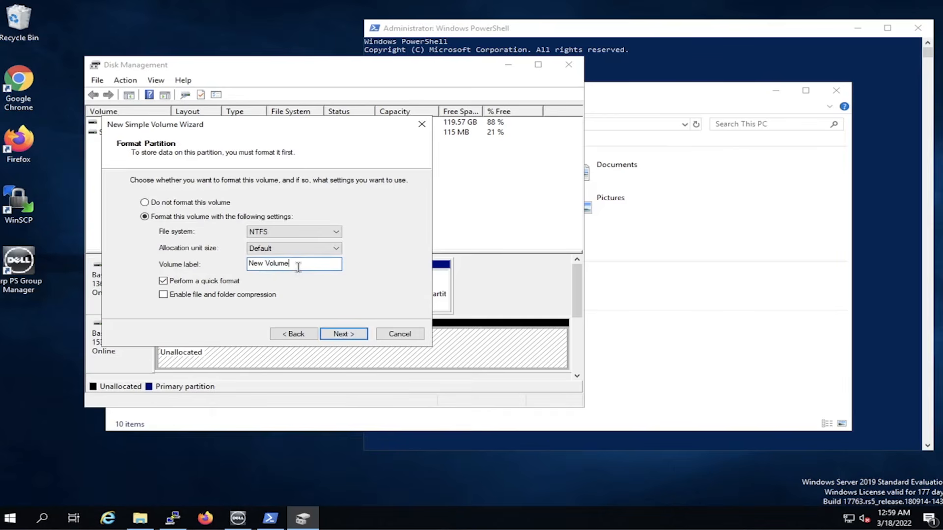
pyautogui.press('BackSpace')
pyautogui.press('BackSpace')
pyautogui.press('BackSpace')
pyautogui.press('BackSpace')
pyautogui.press('BackSpace')
pyautogui.press('BackSpace')
pyautogui.press('BackSpace')
pyautogui.press('BackSpace')
pyautogui.press('BackSpace')
pyautogui.press('BackSpace')
pyautogui.write('Eq')
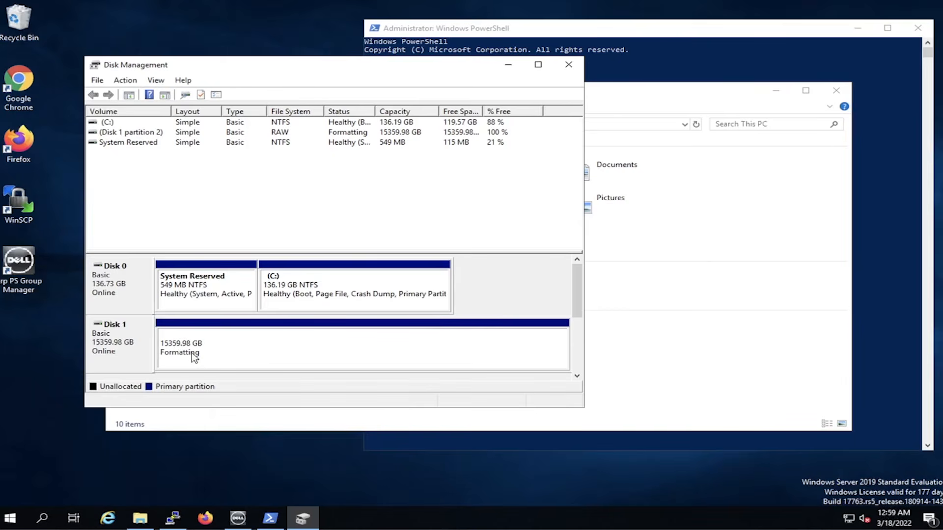
# Switch to EqualLogic Group Manager and check the iSCSI connection details of Volume1.
pyautogui.moveTo(472, 62); pyautogui.dragTo(393, 40)
pyautogui.moveTo(239, 521)
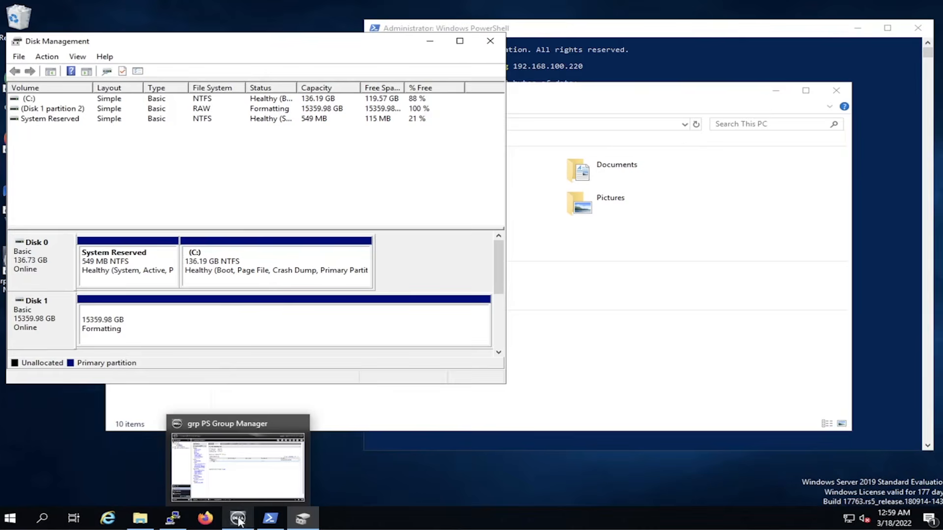
pyautogui.click(238, 520)
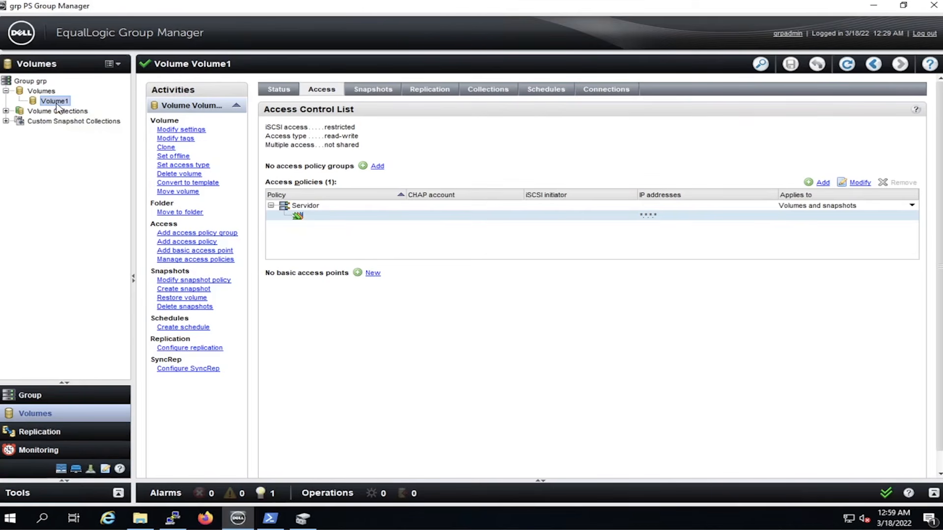
pyautogui.moveTo(58, 106)
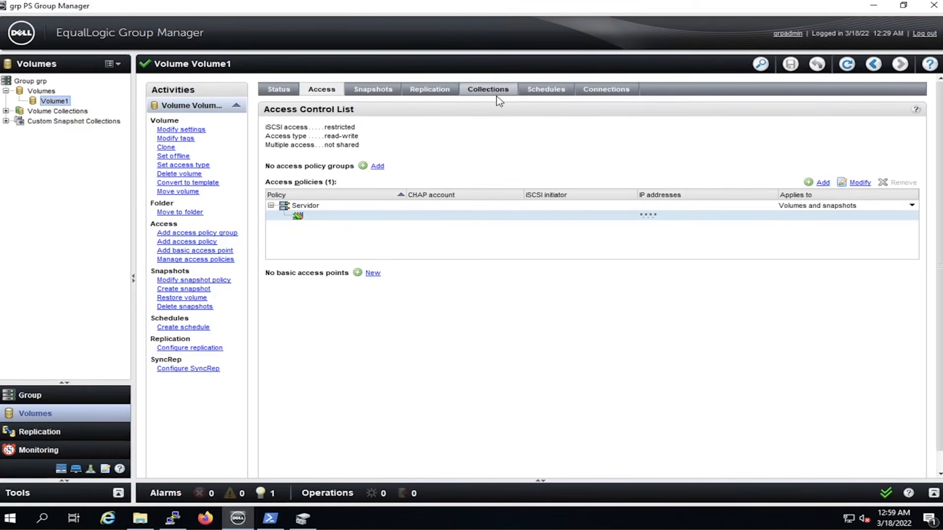
pyautogui.click(610, 89)
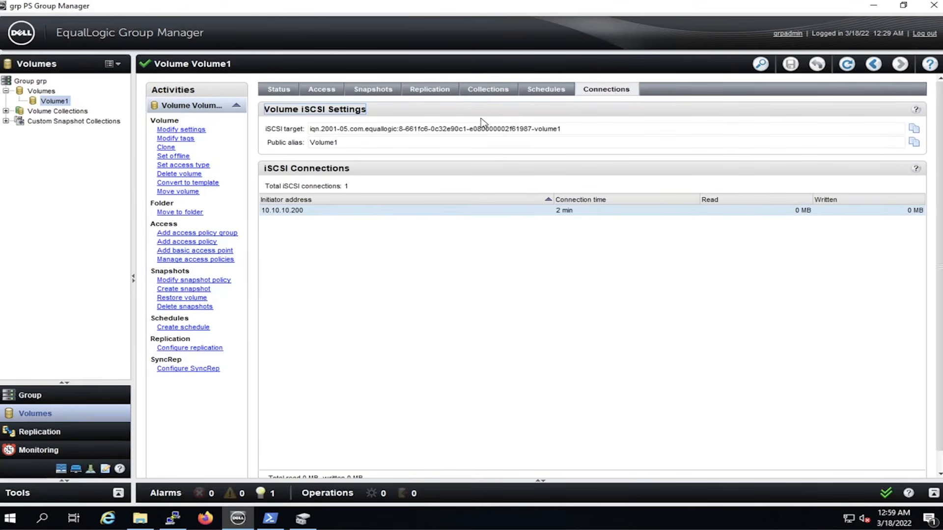
pyautogui.click(292, 211)
pyautogui.moveTo(299, 213)
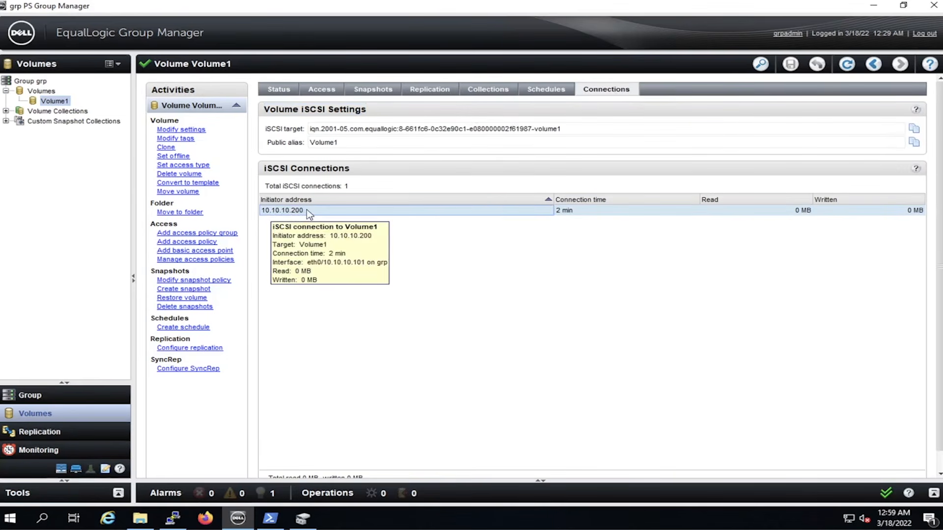
pyautogui.click(594, 214)
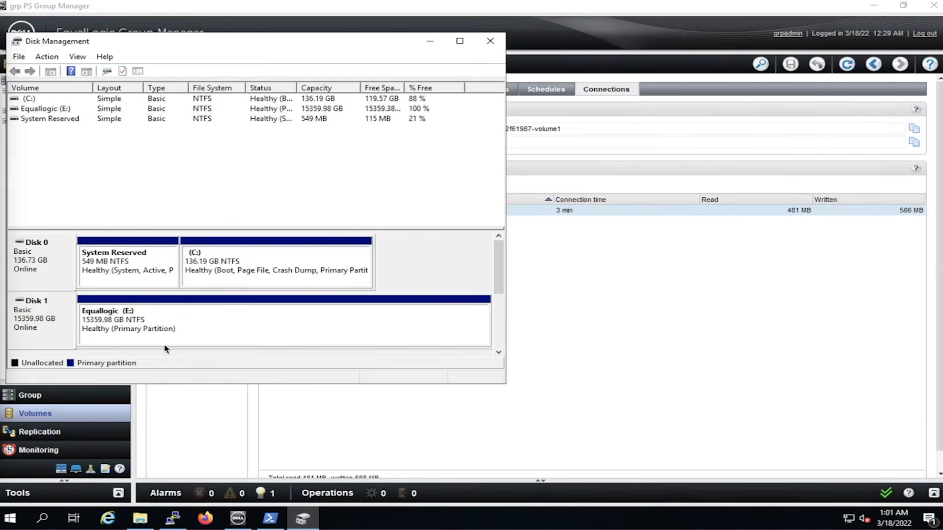
# Check the Equallogic (E:) partition on Disk 1 in Disk Management and return to This PC in File Explorer.
pyautogui.click(105, 320)
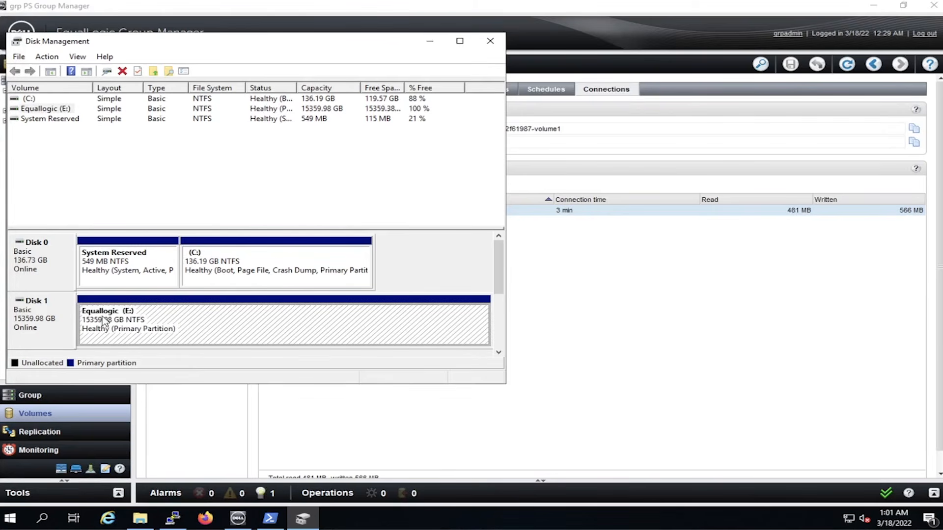
pyautogui.click(489, 41)
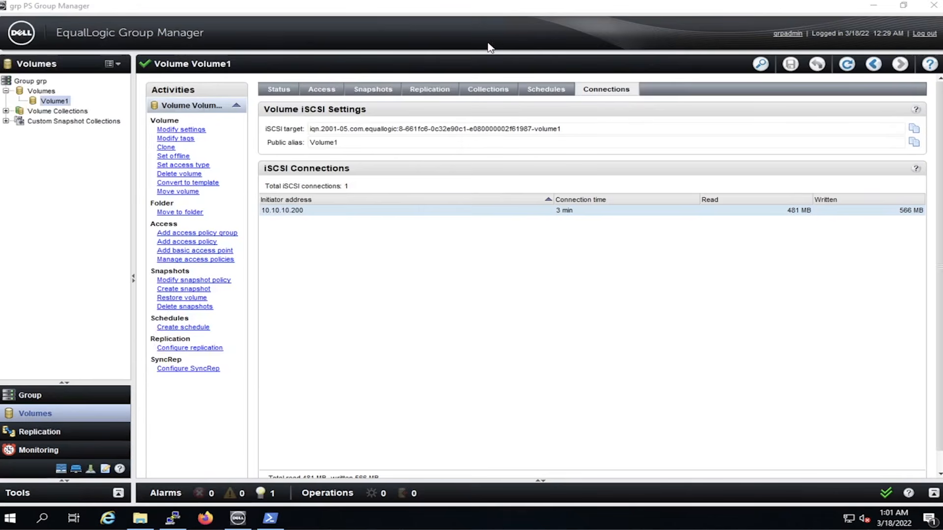
pyautogui.click(874, 9)
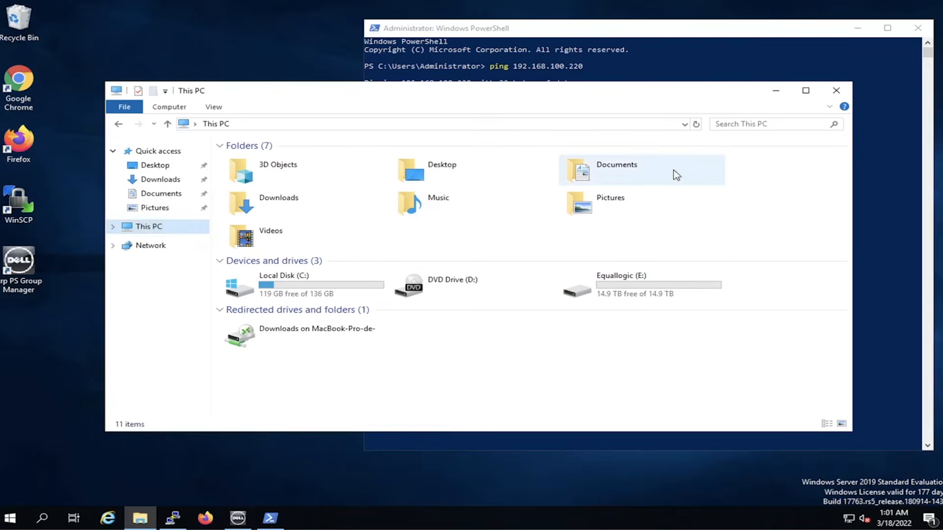
# Open the Equallogic (E:) drive and create a new Rich Text Document in it with the default name.
pyautogui.click(595, 292)
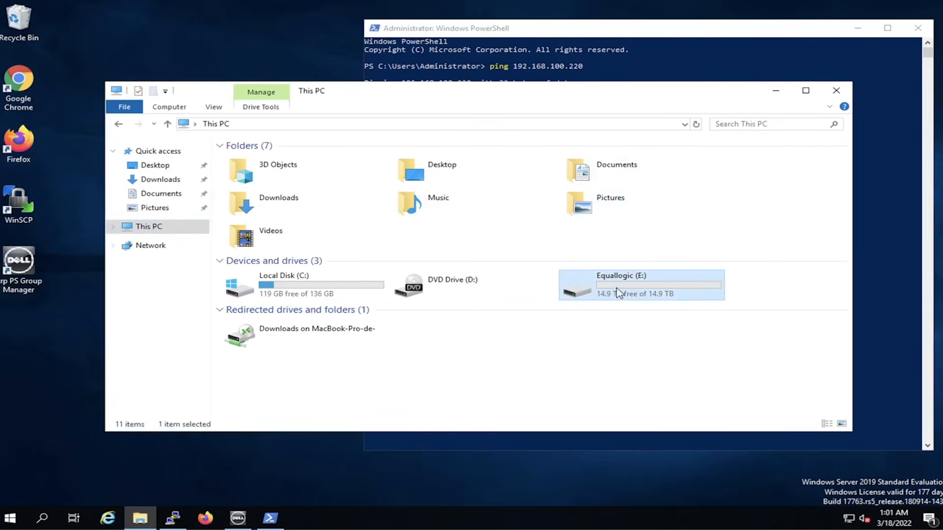
pyautogui.doubleClick(618, 292)
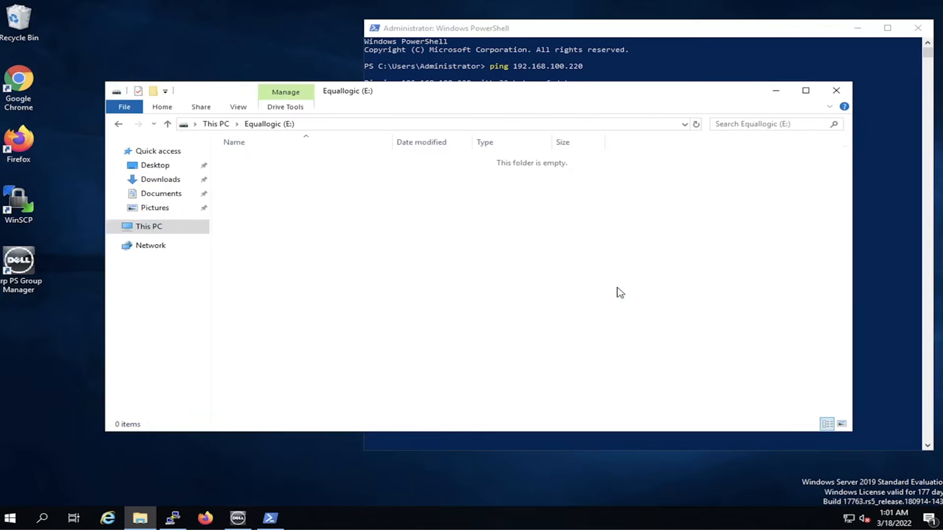
pyautogui.rightClick(326, 244)
pyautogui.moveTo(369, 387)
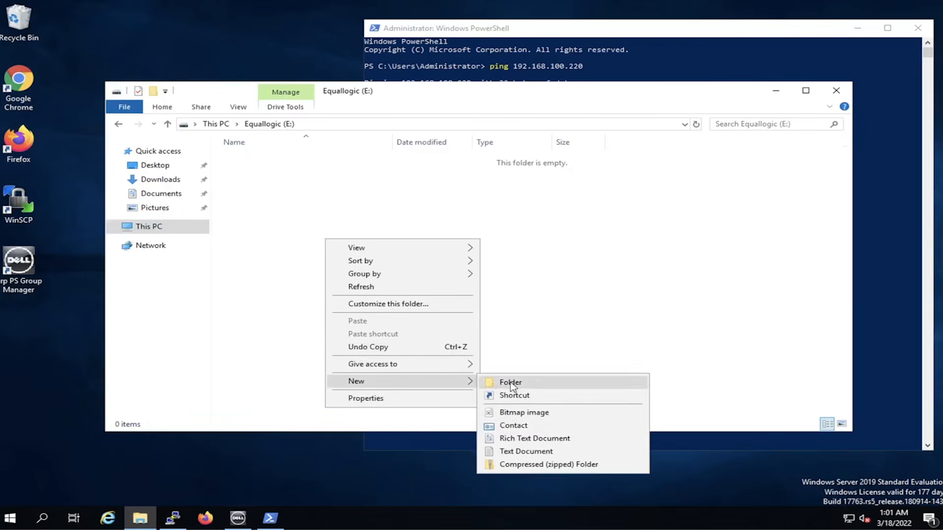
pyautogui.click(514, 437)
pyautogui.click(324, 221)
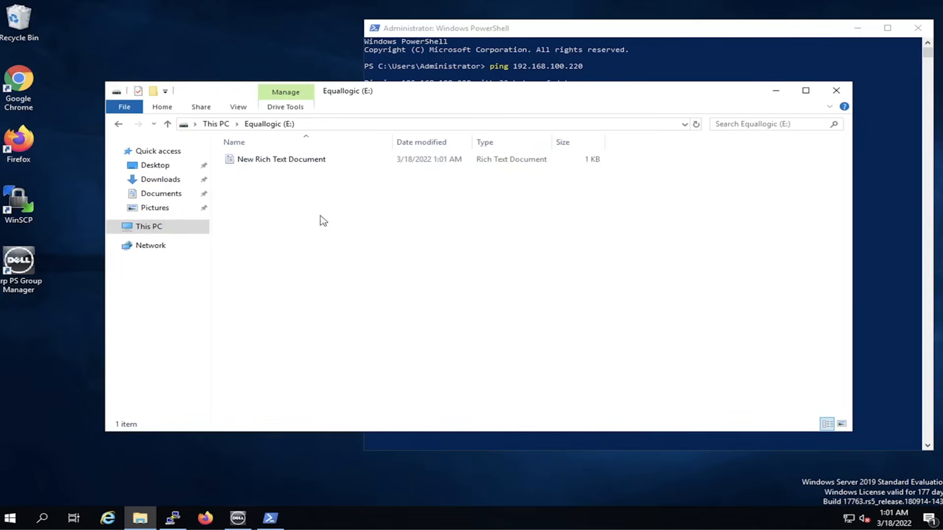
# Delete the new Rich Text Document from the Equallogic (E:) drive.
pyautogui.click(245, 169)
pyautogui.rightClick(247, 169)
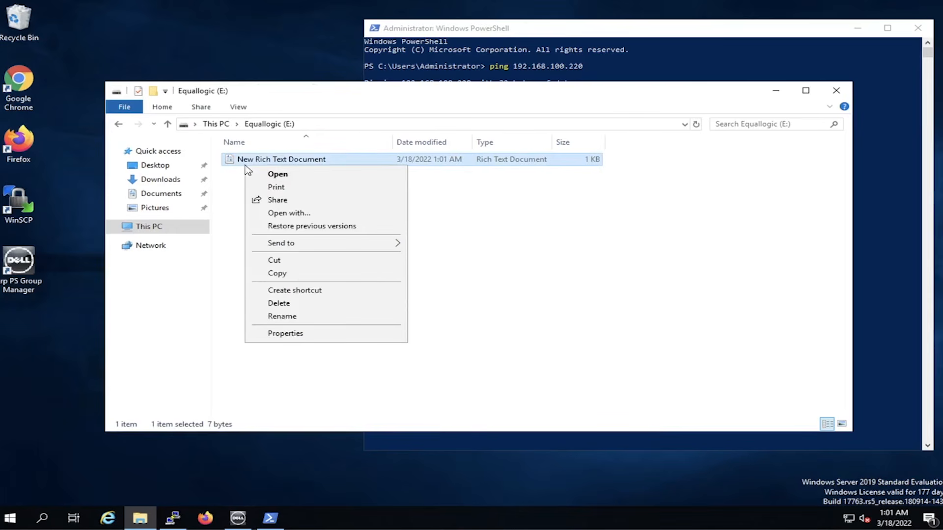
pyautogui.click(297, 306)
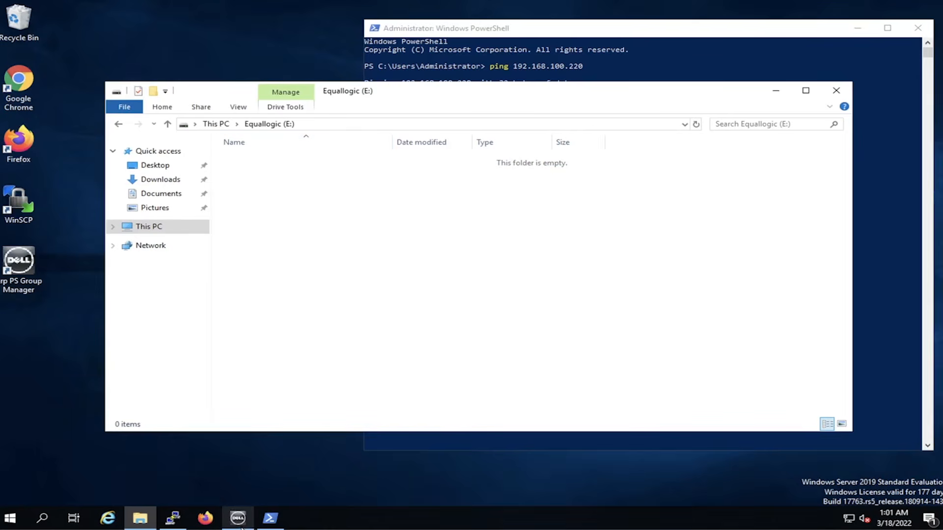
pyautogui.moveTo(240, 524)
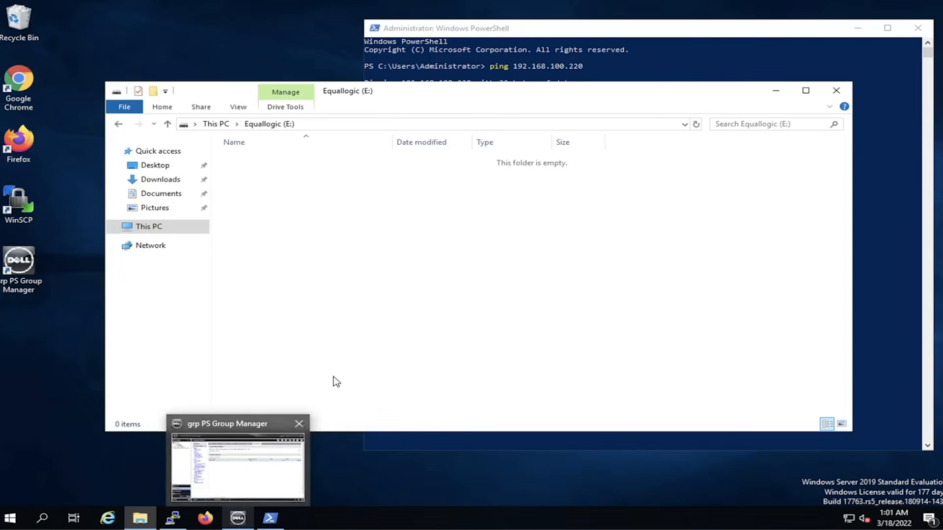